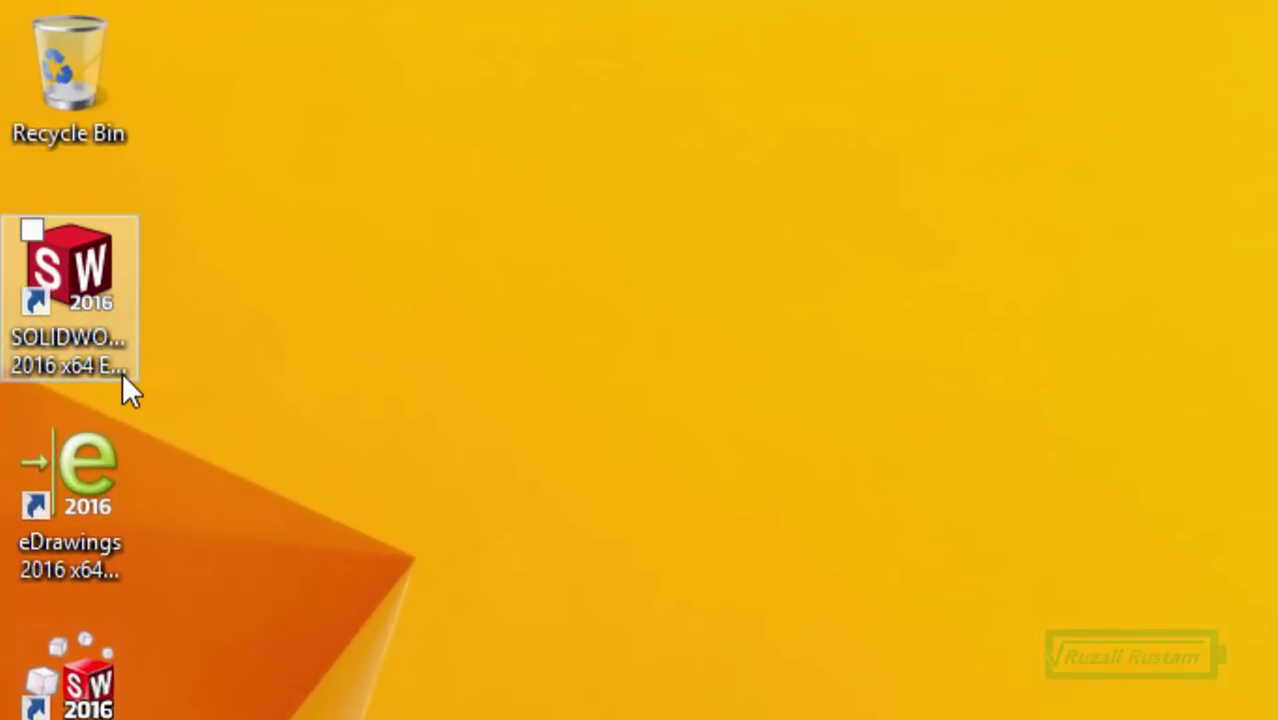
# - Launch SOLIDWORKS 2016 from its desktop shortcut, dismiss the add-in notice, and start a new document
pyautogui.rightClick(122, 375)
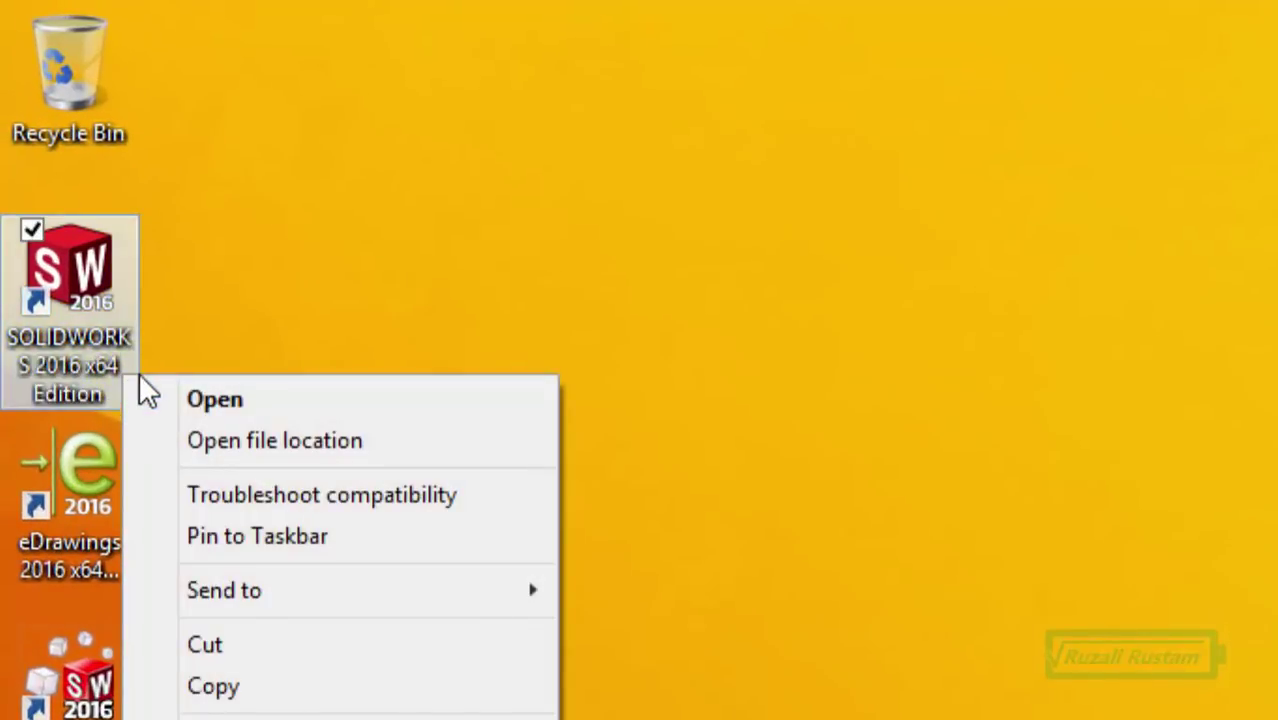
pyautogui.click(309, 392)
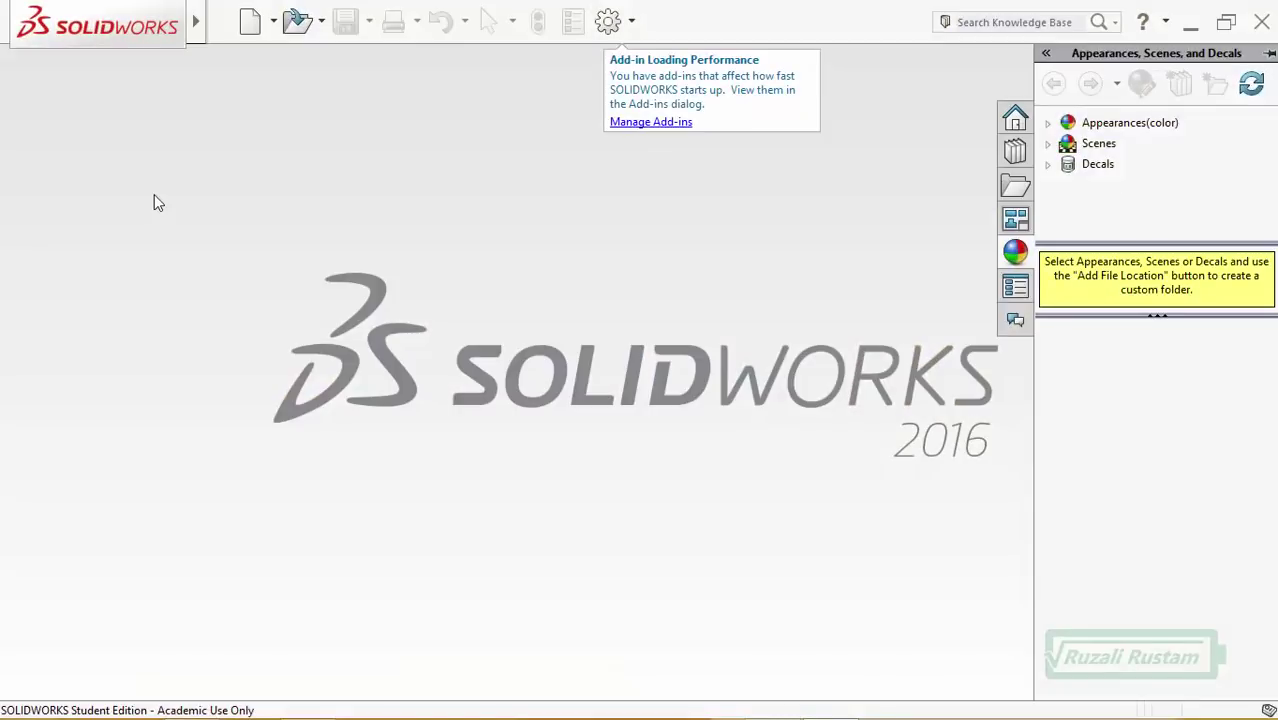
pyautogui.click(154, 196)
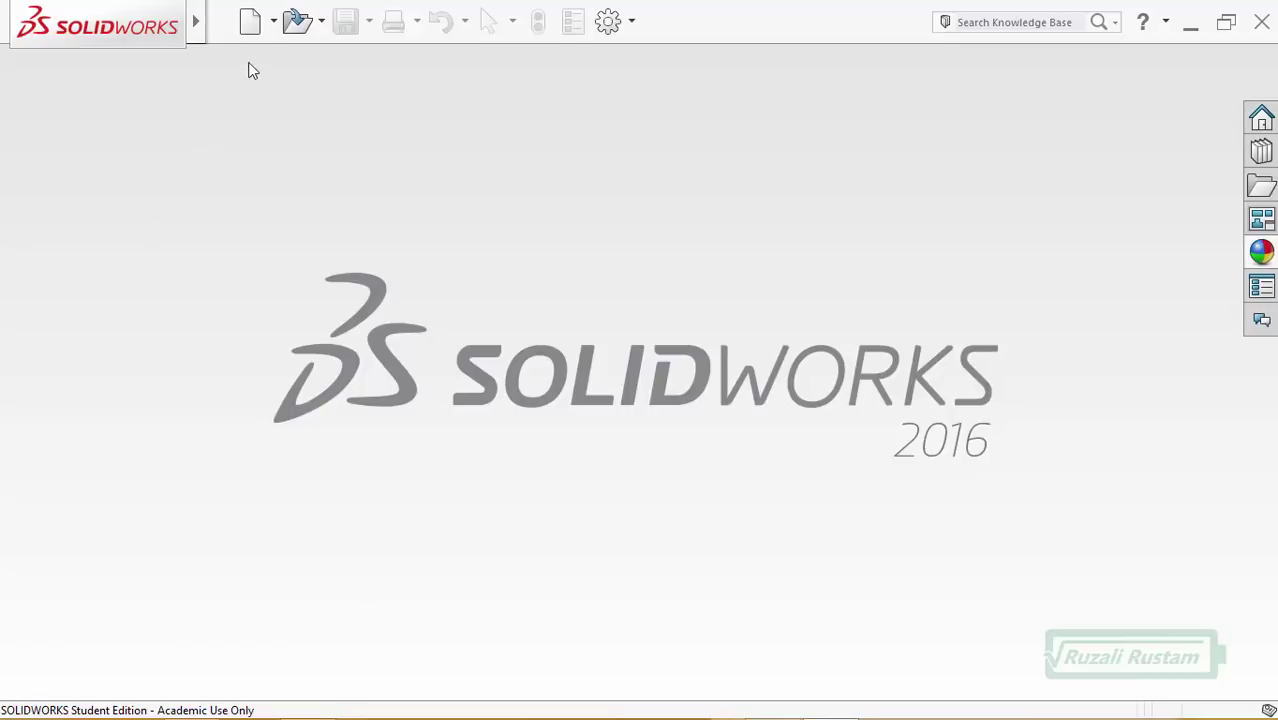
pyautogui.click(252, 28)
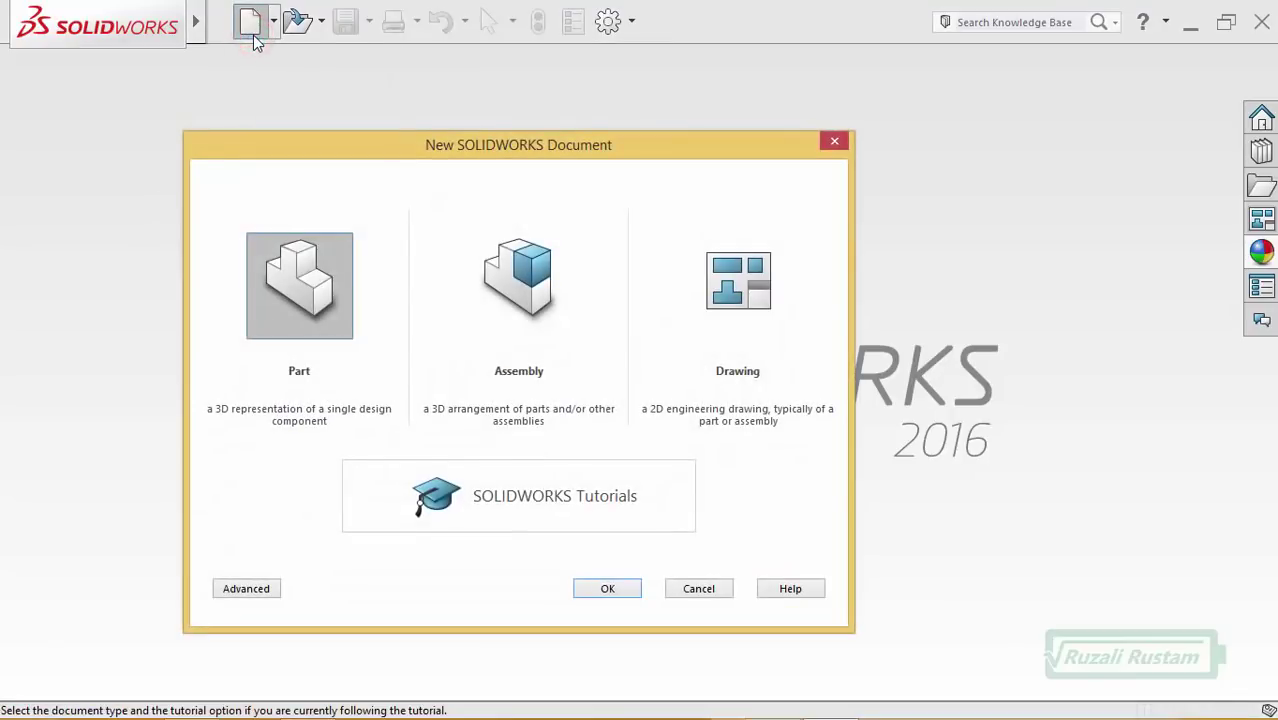
# - Create a new Part and set its document units to MMGS
pyautogui.click(308, 283)
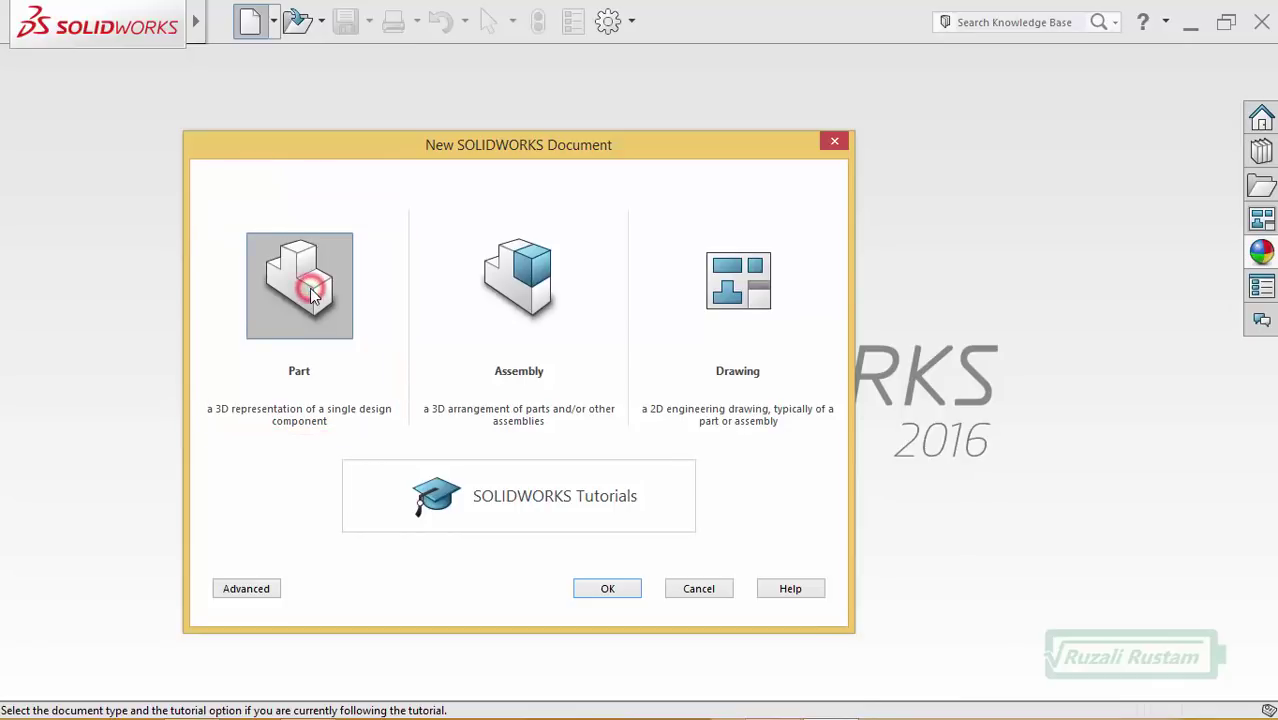
pyautogui.click(630, 590)
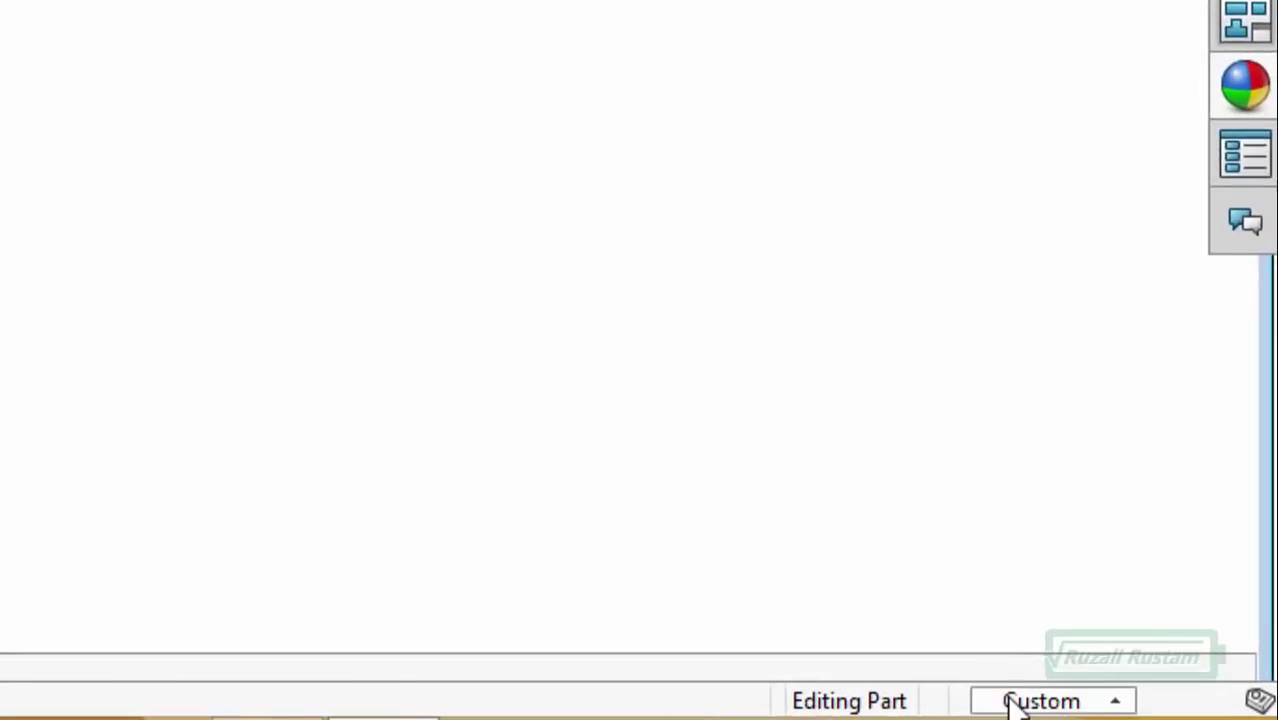
pyautogui.click(1015, 705)
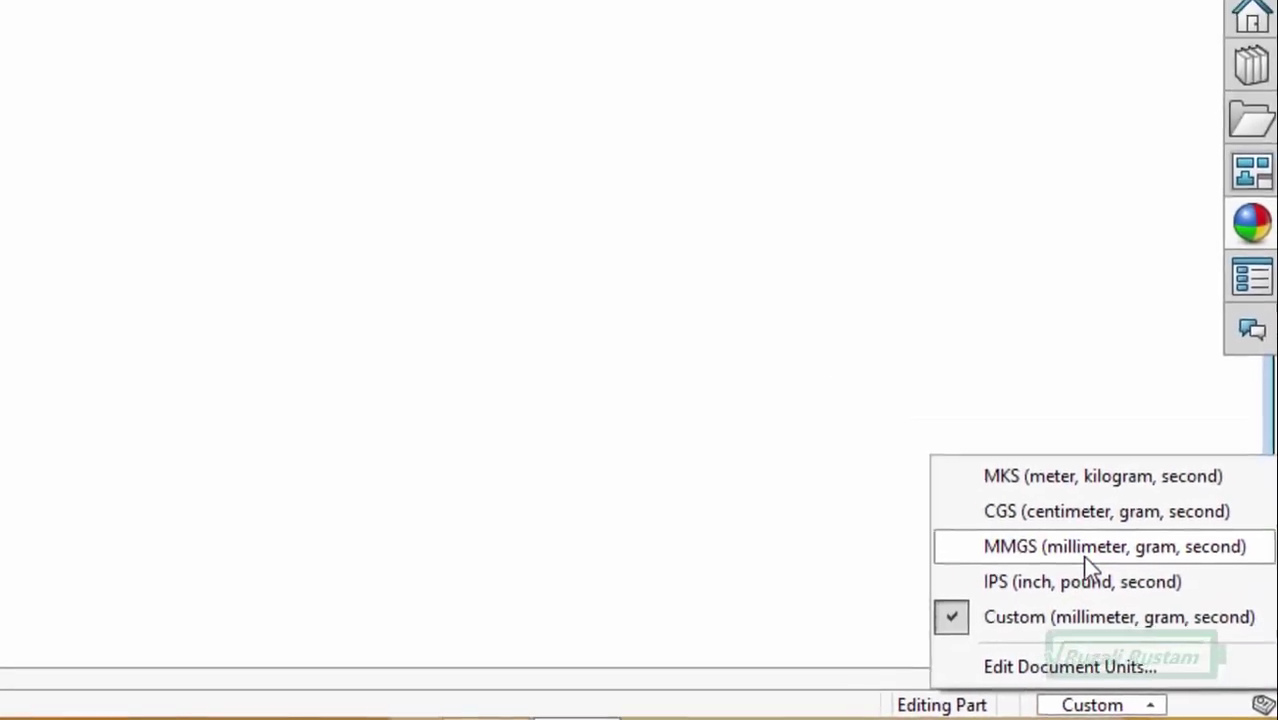
pyautogui.click(1157, 617)
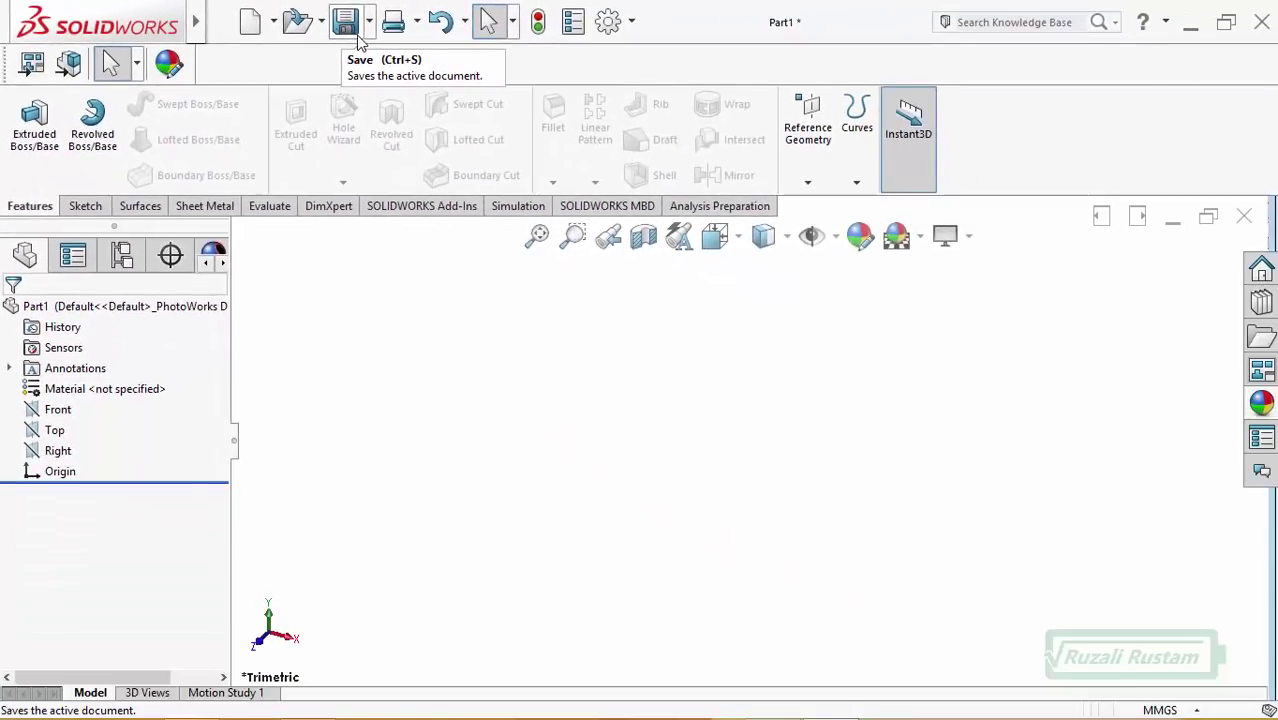
# - In Save As, create and open a new Tut03WStick tutorial folder inside Documents
pyautogui.click(346, 22)
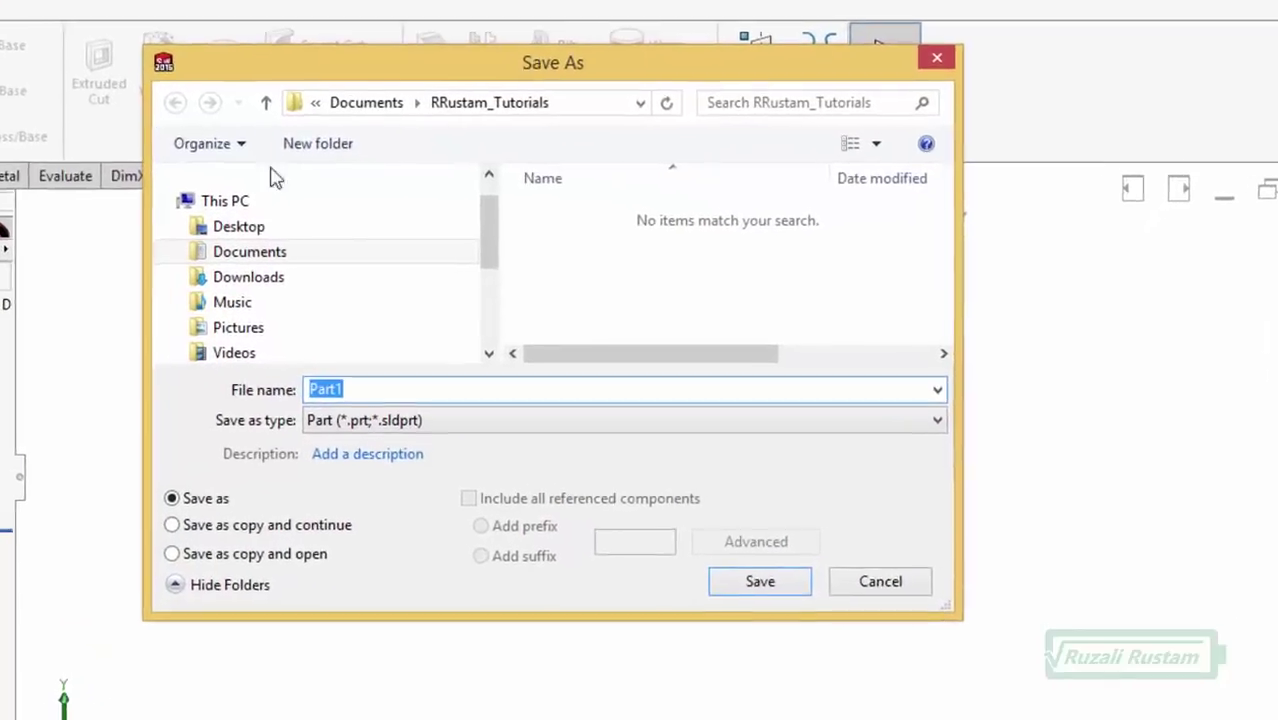
pyautogui.click(230, 249)
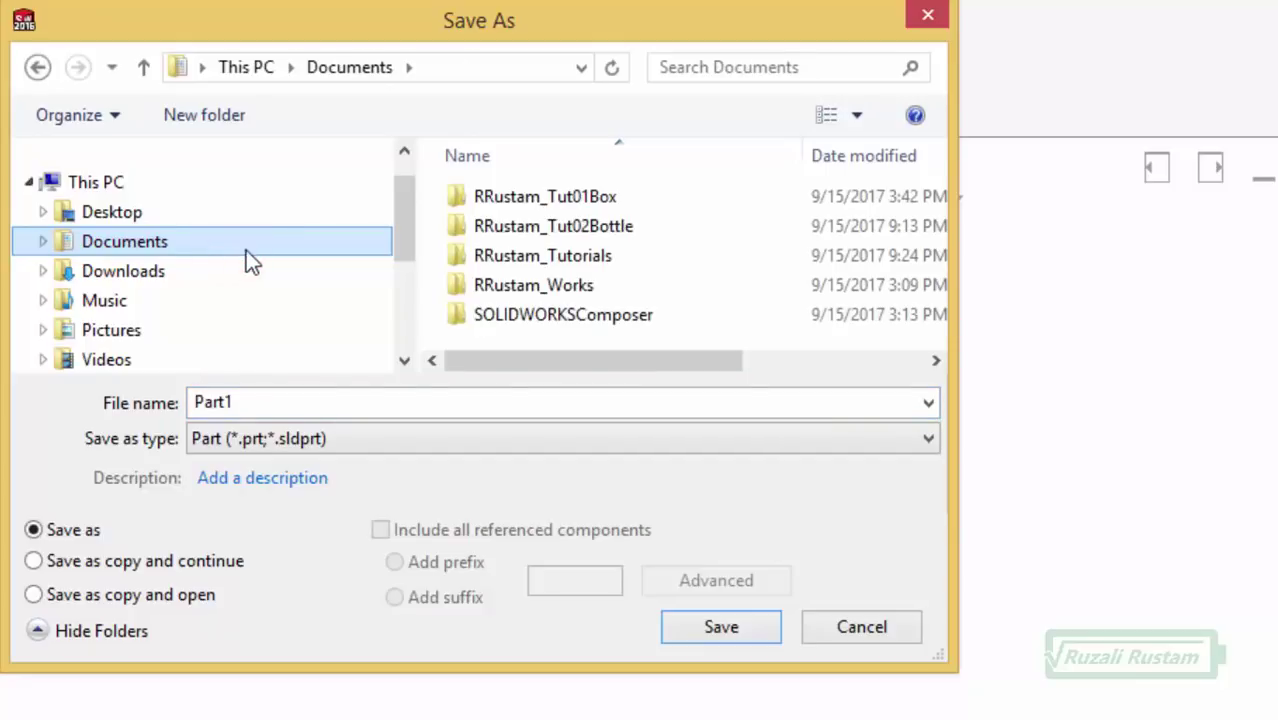
pyautogui.rightClick(730, 297)
pyautogui.click(853, 600)
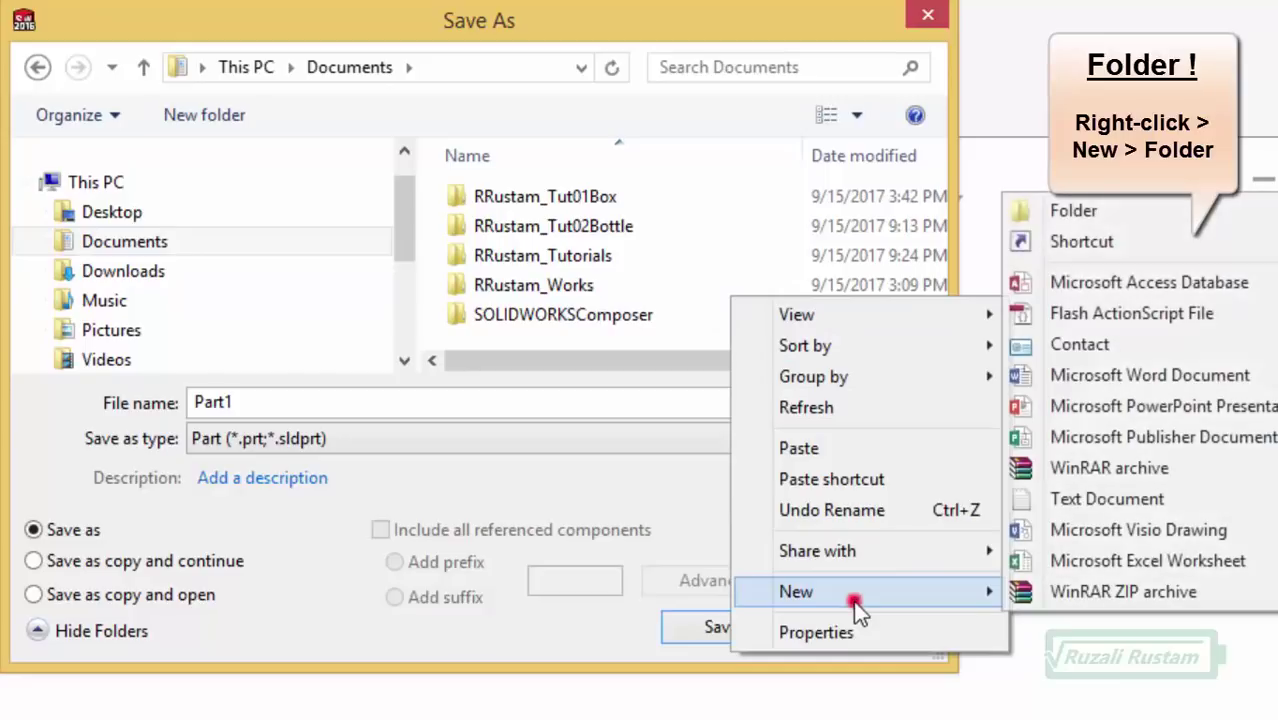
pyautogui.click(1073, 211)
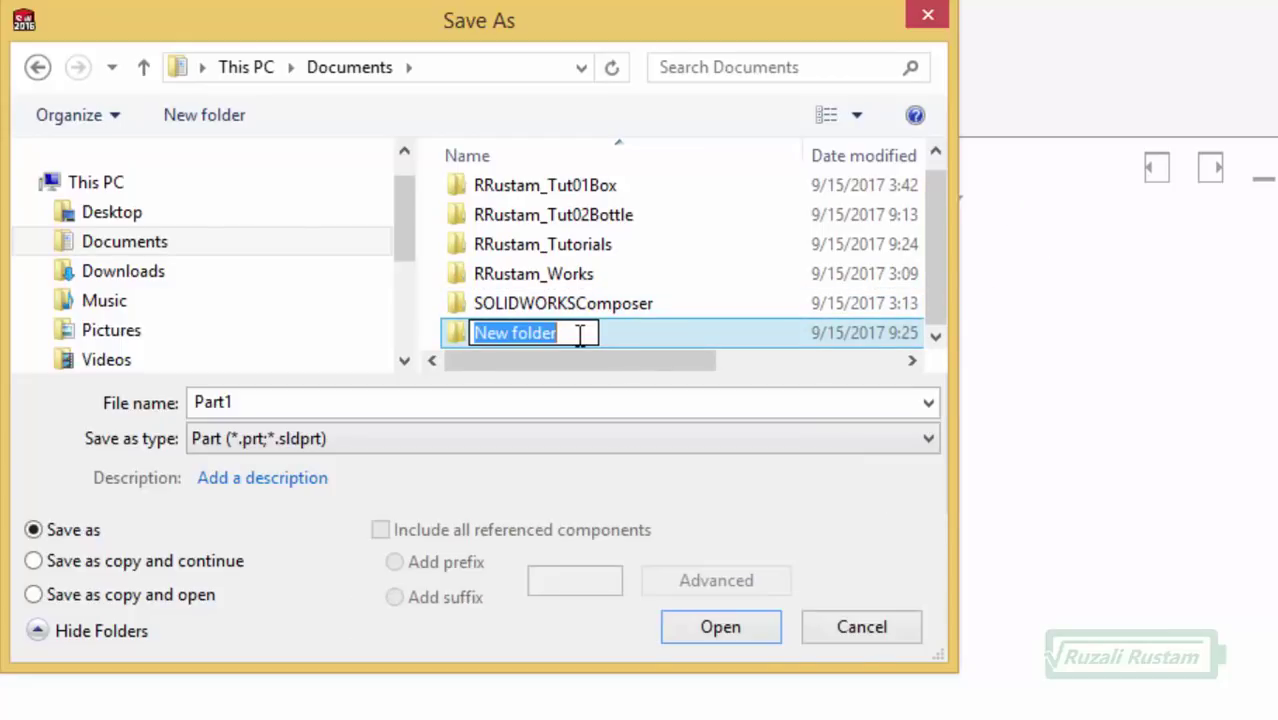
pyautogui.write('RRustam')
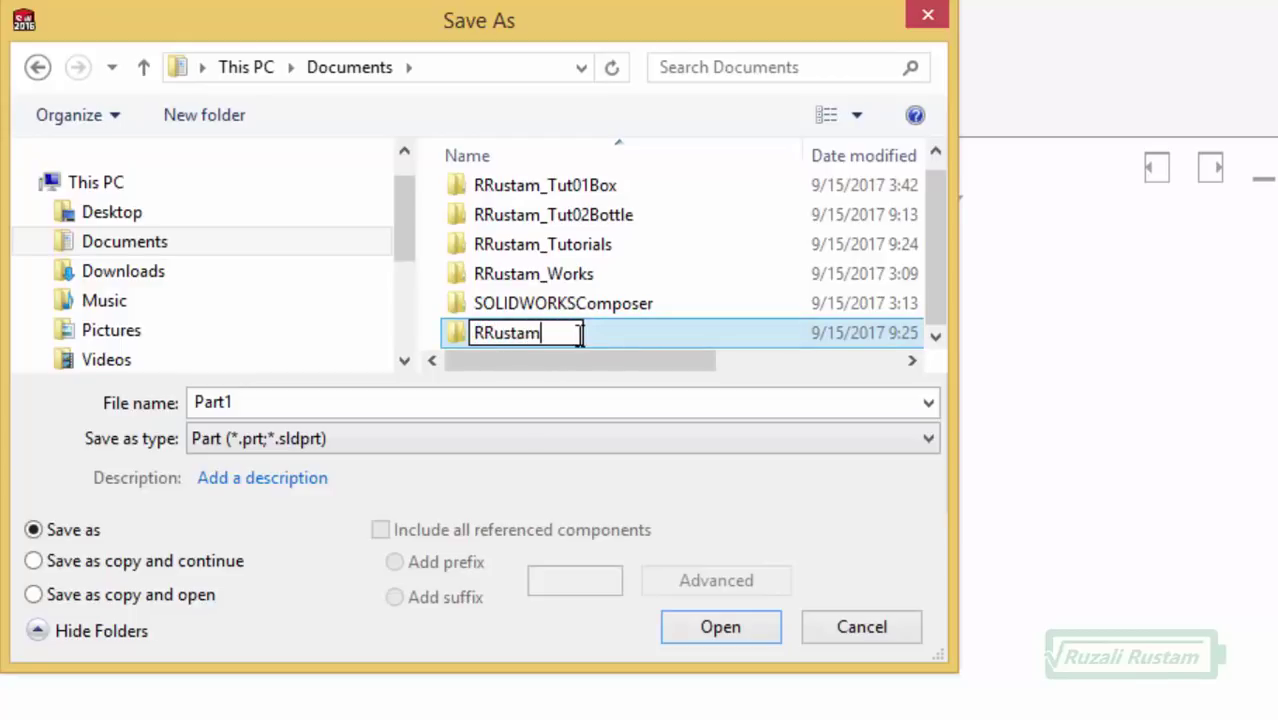
pyautogui.write('_Tut03W')
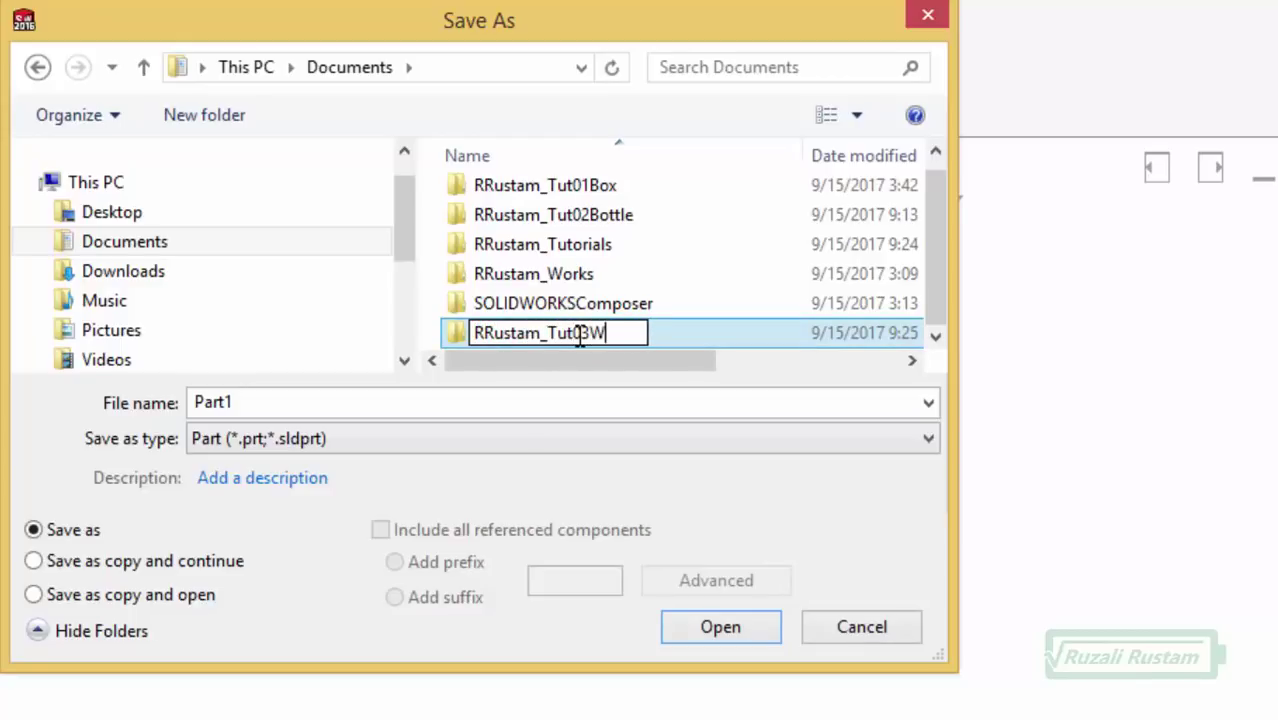
pyautogui.write('Stick')
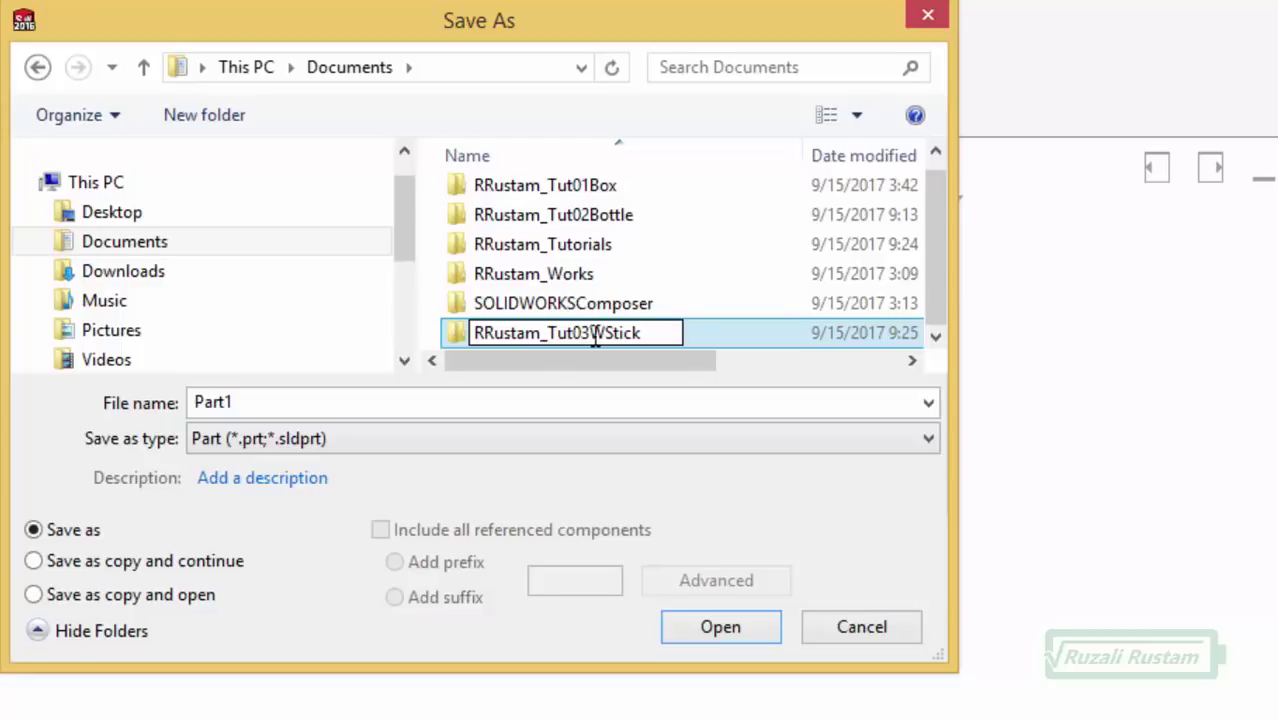
pyautogui.moveTo(642, 335); pyautogui.dragTo(478, 334)
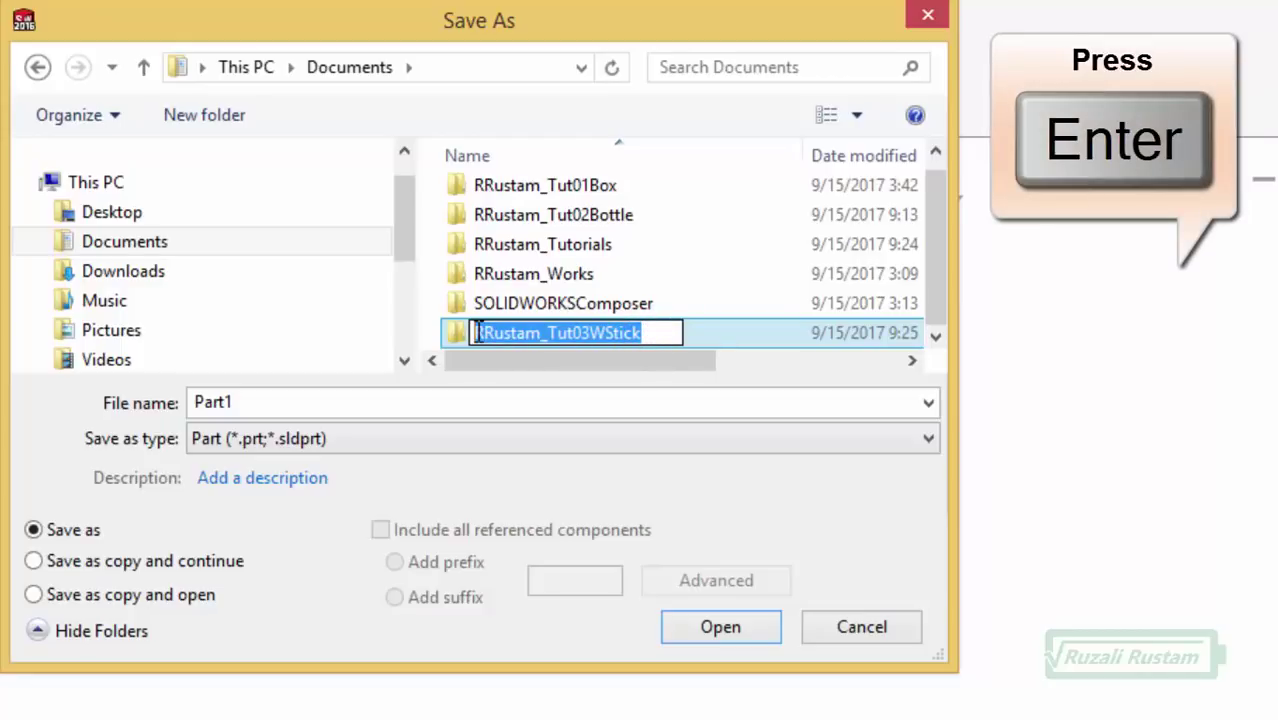
pyautogui.press('Return')
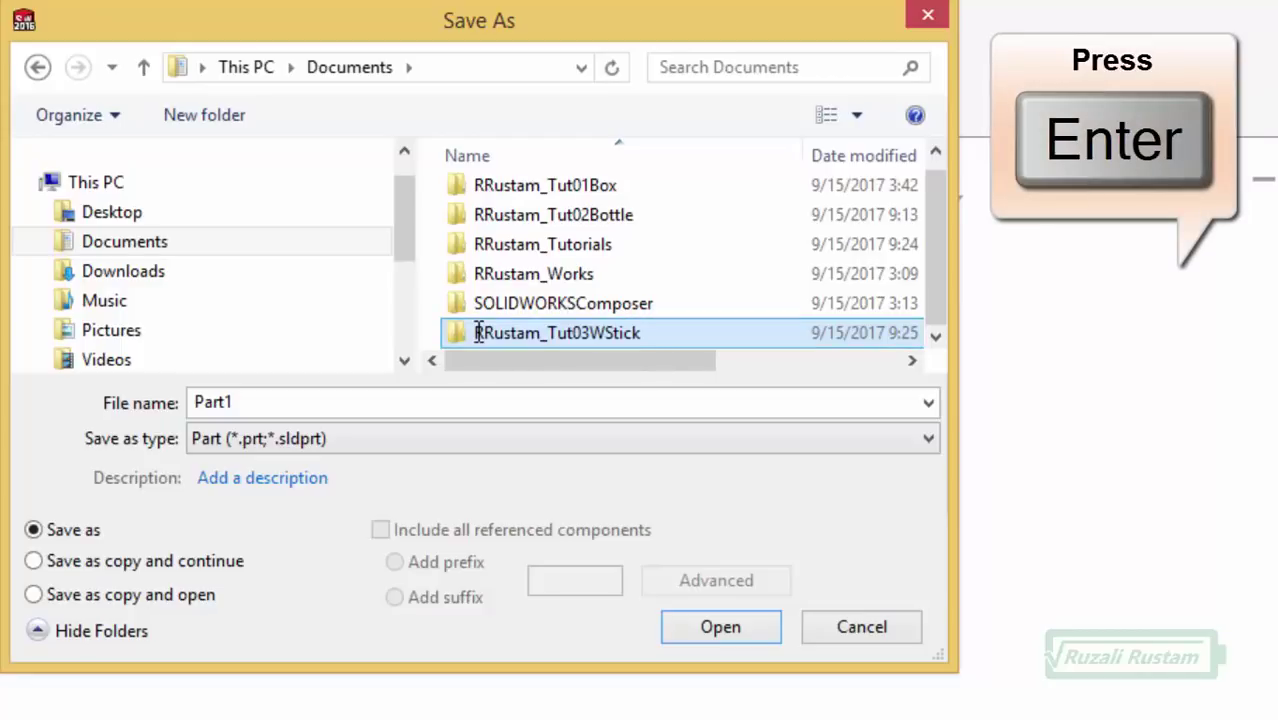
pyautogui.press('Return')
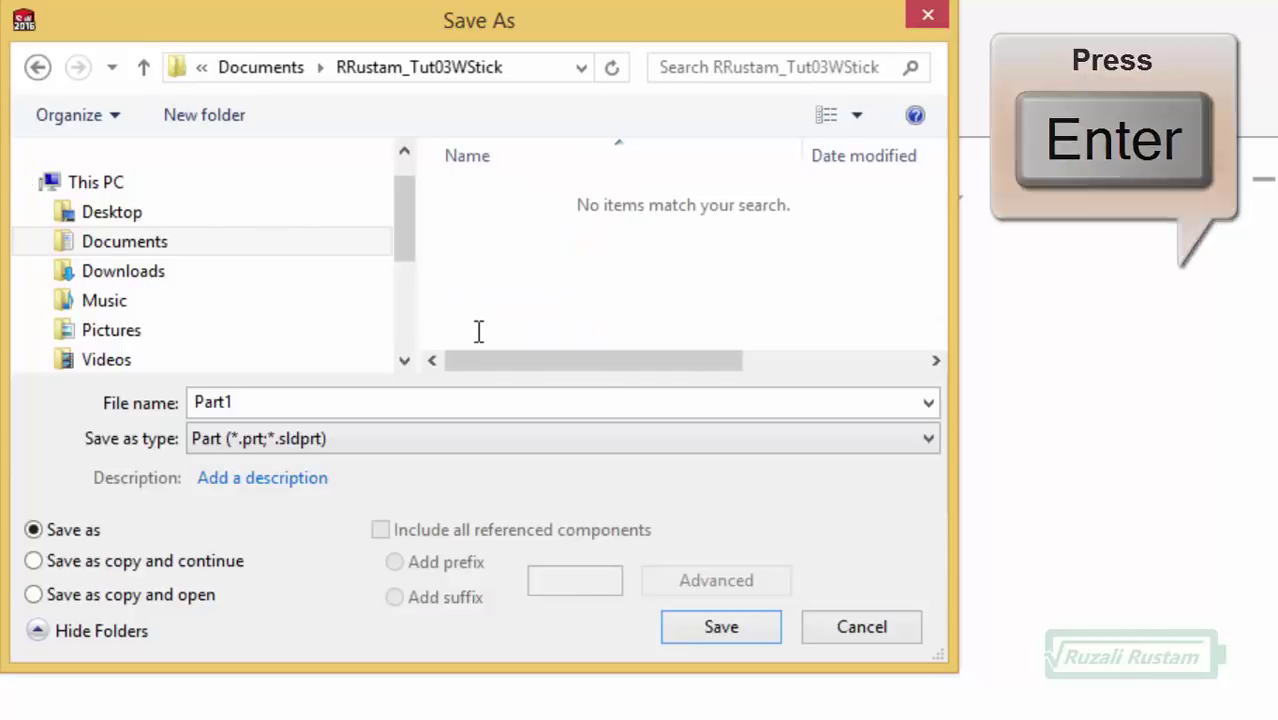
# - Save the part as wstick_shank in the new folder
pyautogui.click(355, 398)
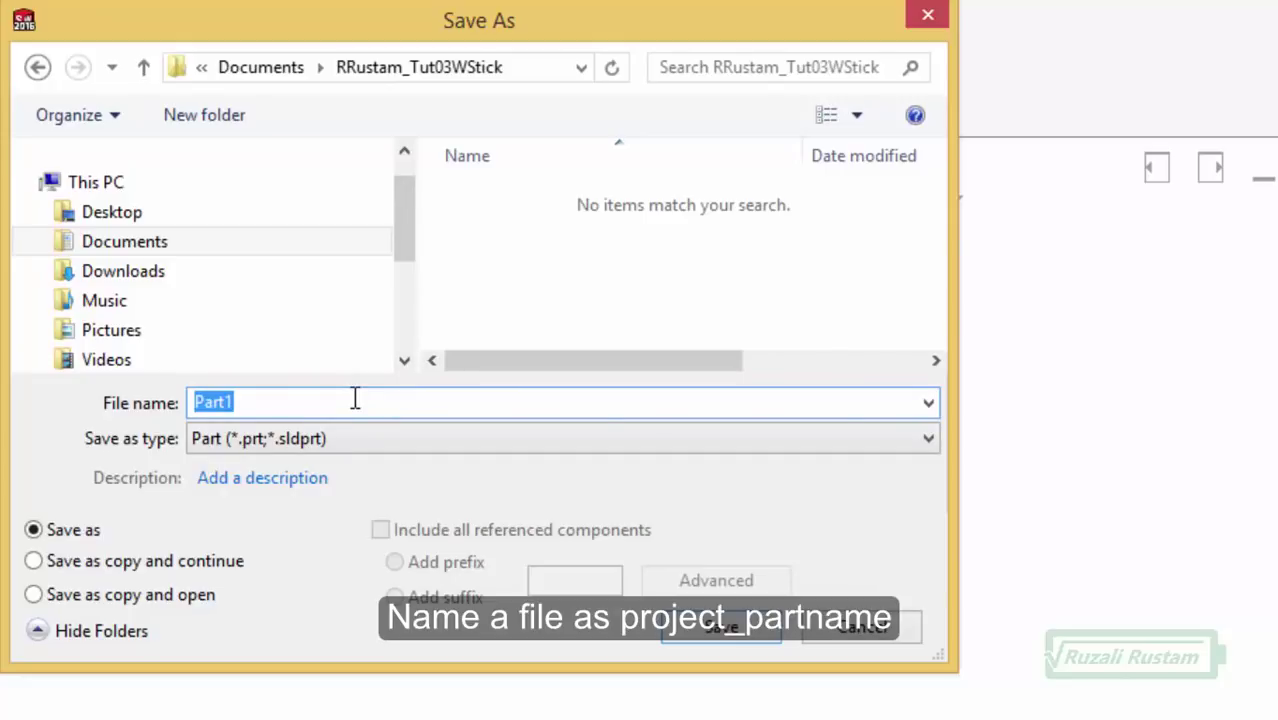
pyautogui.write('w')
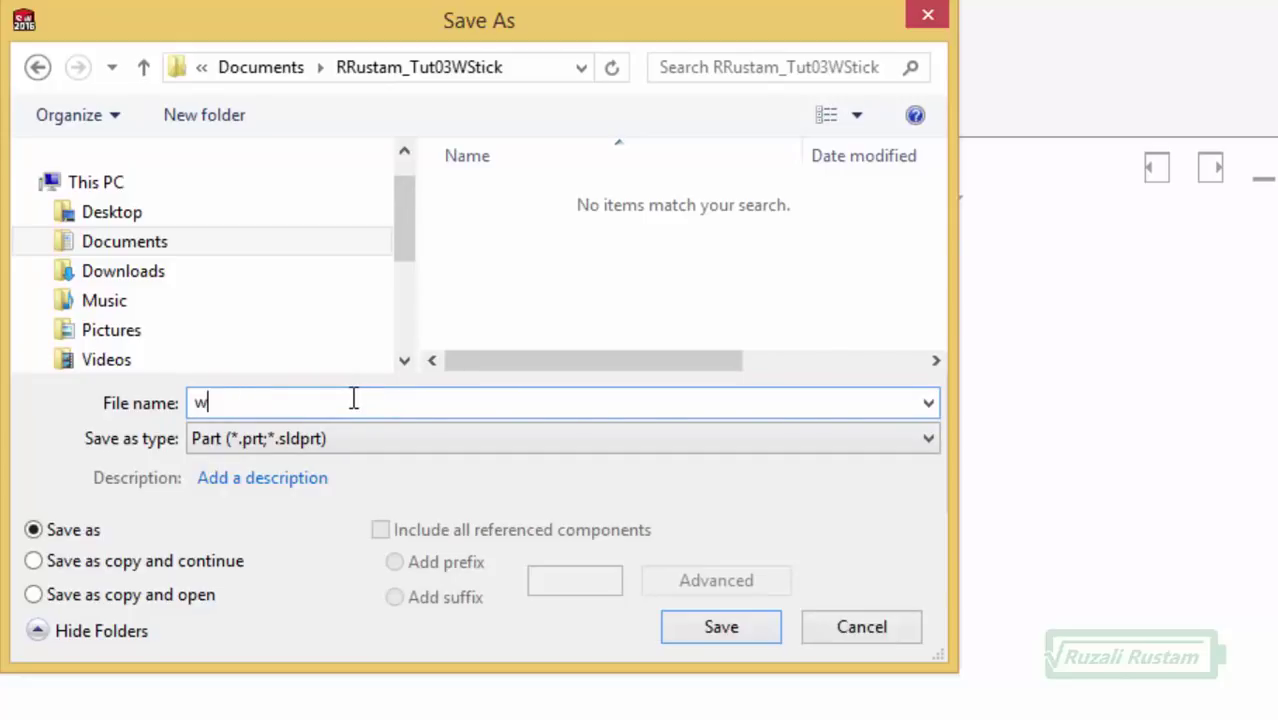
pyautogui.write('stick_sh')
pyautogui.write('ank')
pyautogui.moveTo(351, 400); pyautogui.dragTo(172, 404)
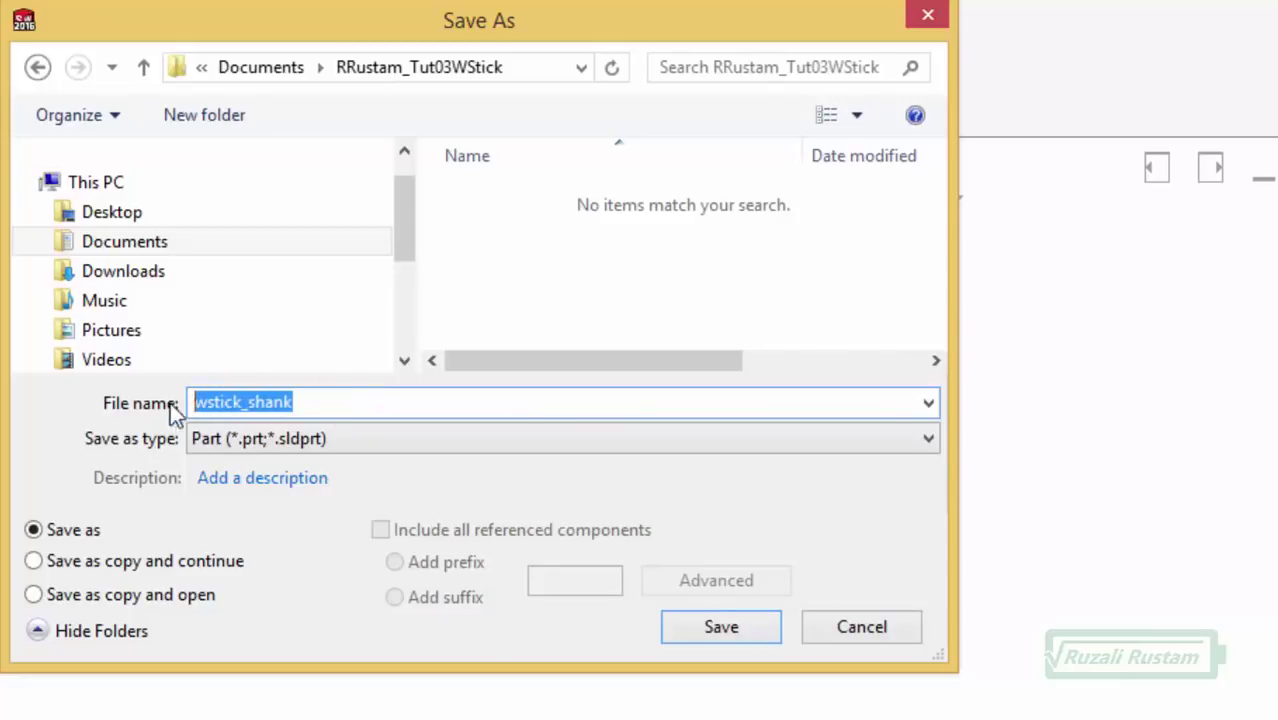
pyautogui.click(714, 624)
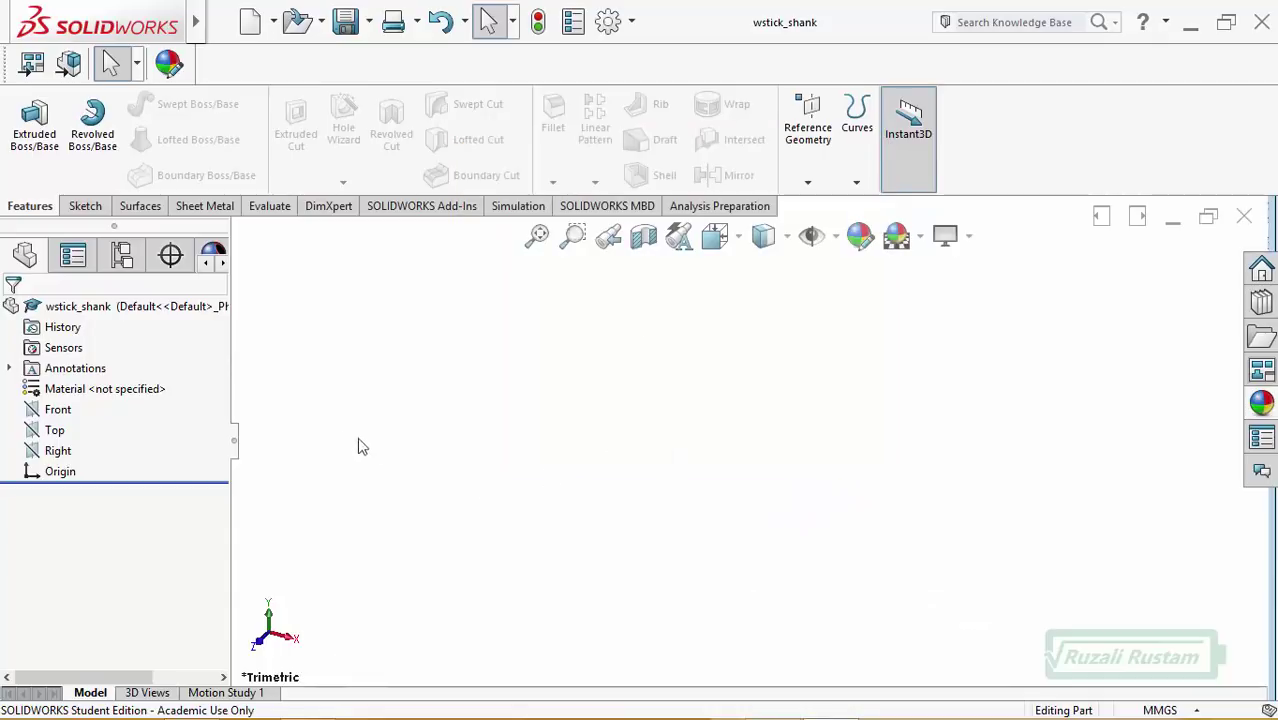
# - Start a sketch on the Front plane and pan the view so the origin sits lower
pyautogui.click(38, 411)
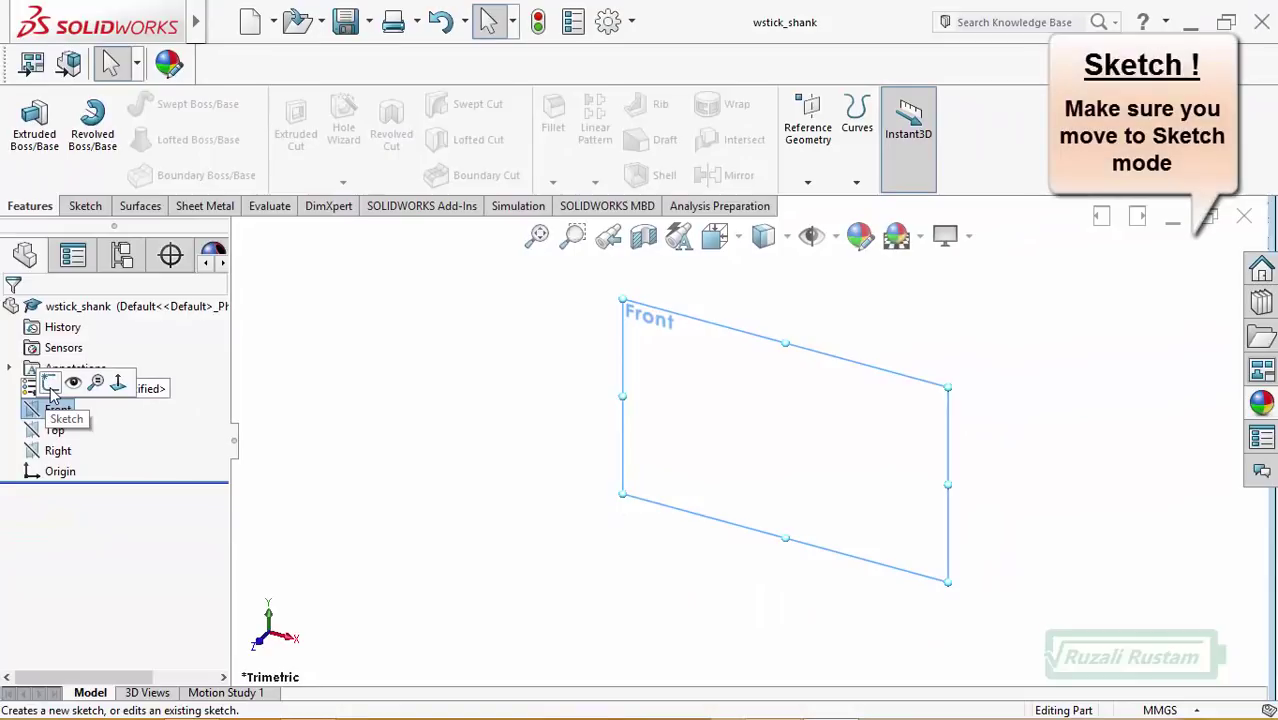
pyautogui.click(50, 386)
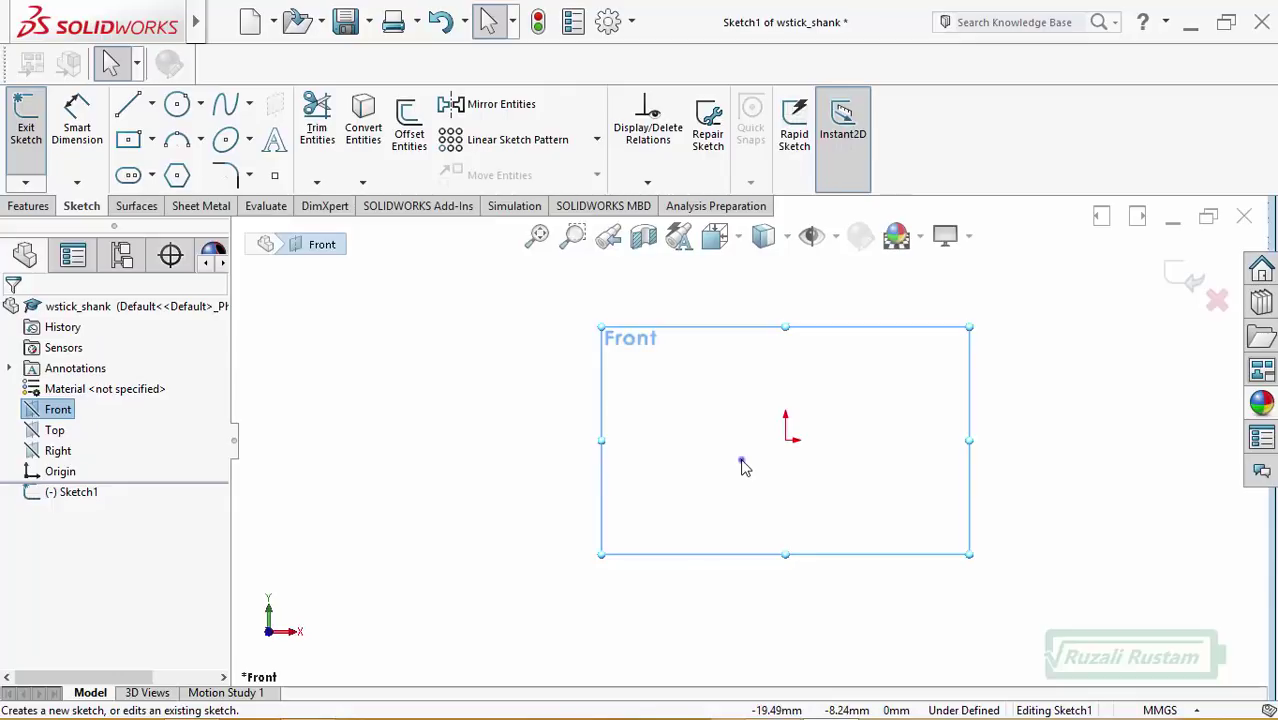
pyautogui.rightClick(742, 465)
pyautogui.moveTo(822, 423)
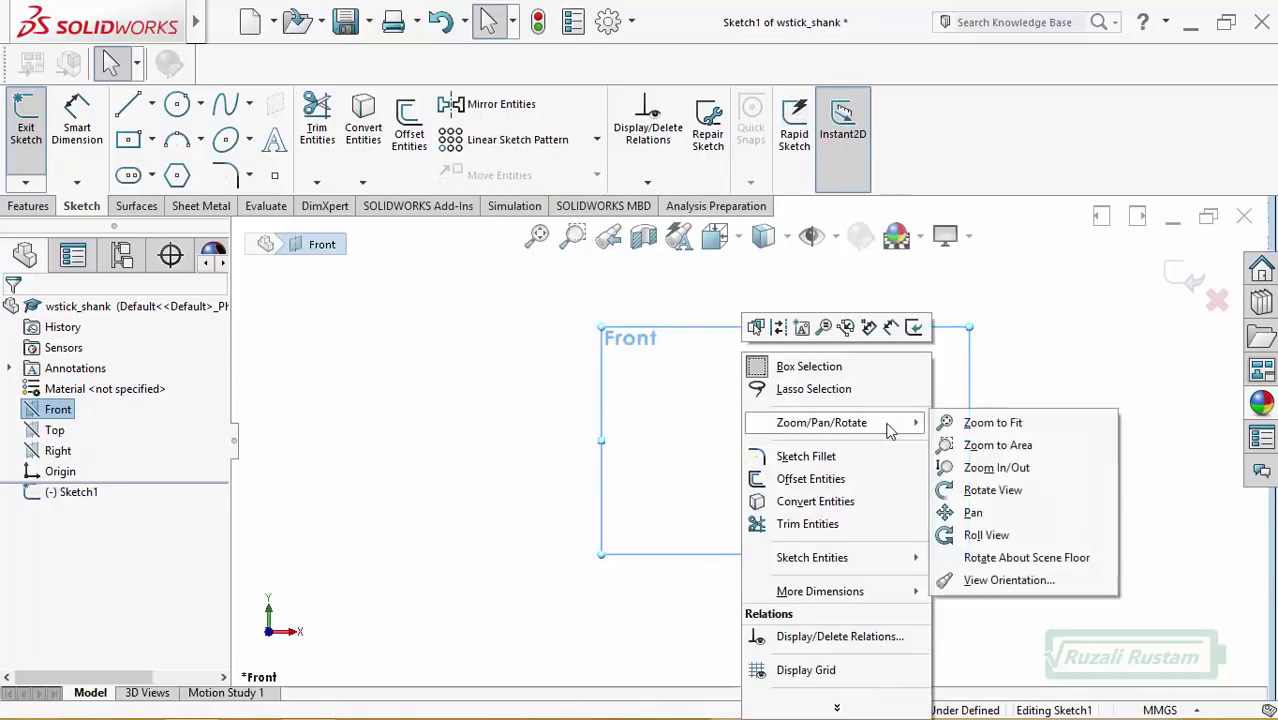
pyautogui.click(1012, 512)
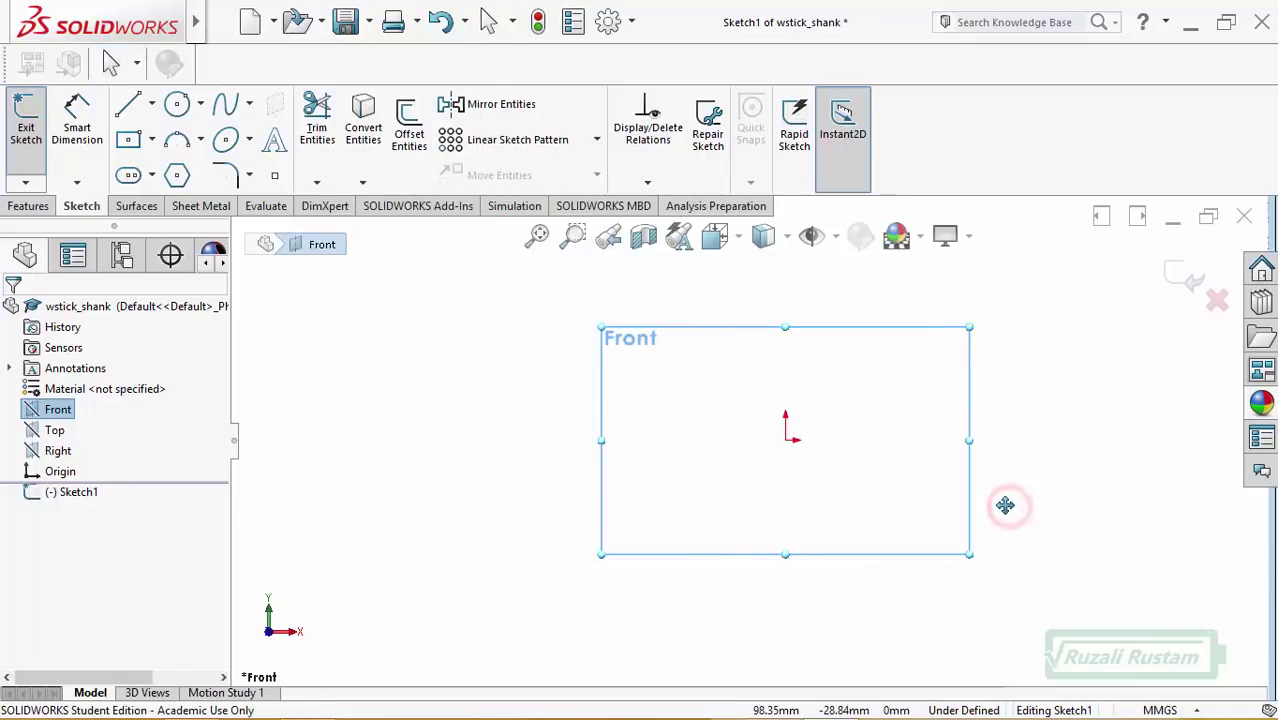
pyautogui.moveTo(820, 420); pyautogui.dragTo(827, 590)
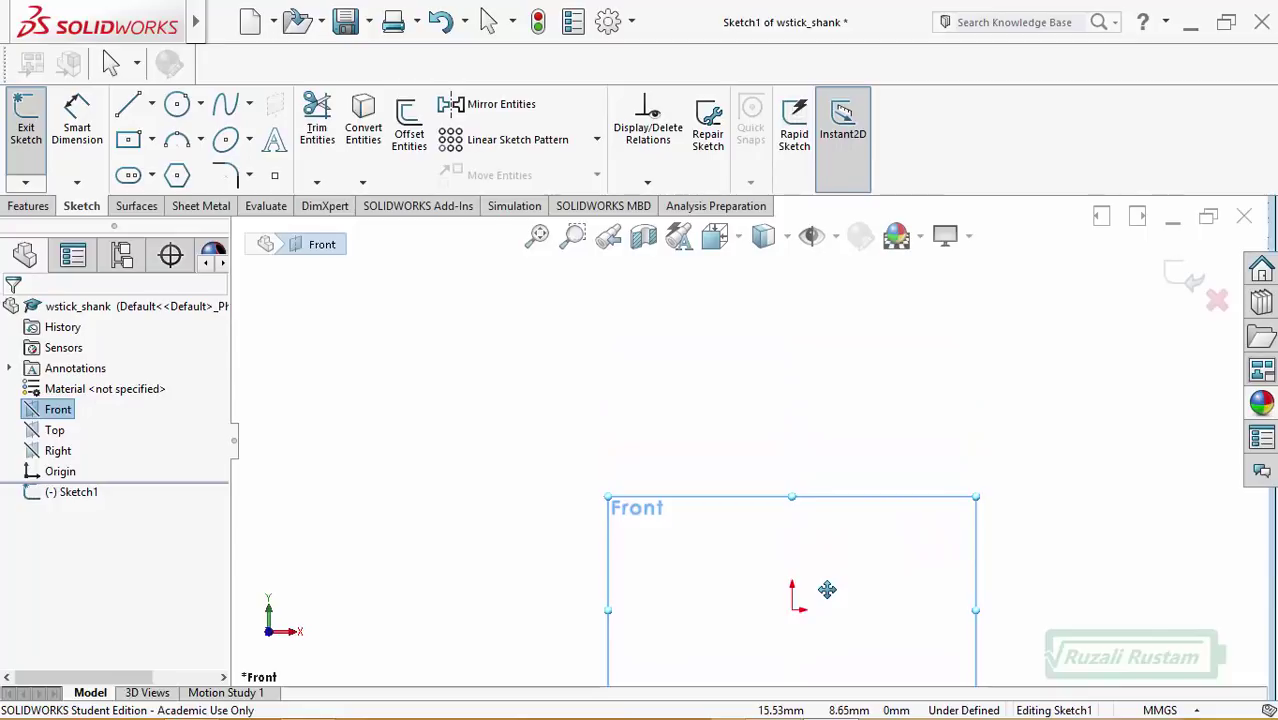
pyautogui.press('Escape')
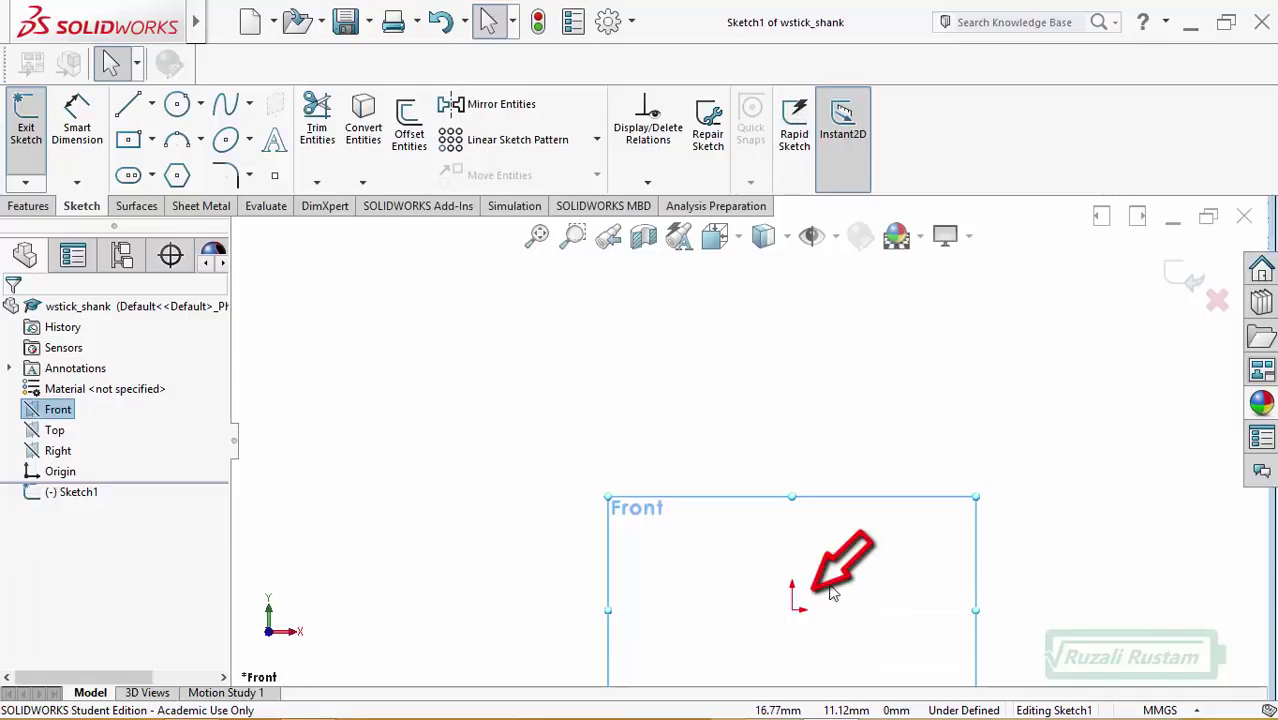
# - Draw a vertical centerline from the origin straight down
pyautogui.click(151, 106)
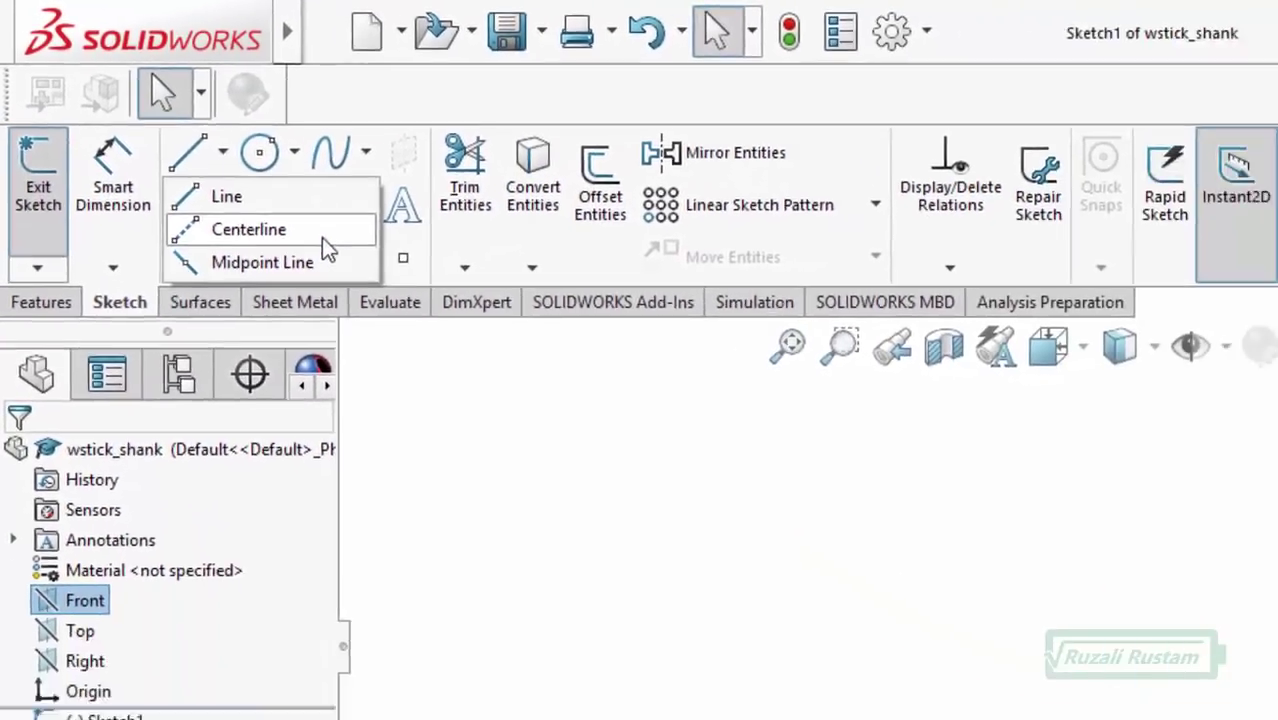
pyautogui.click(219, 161)
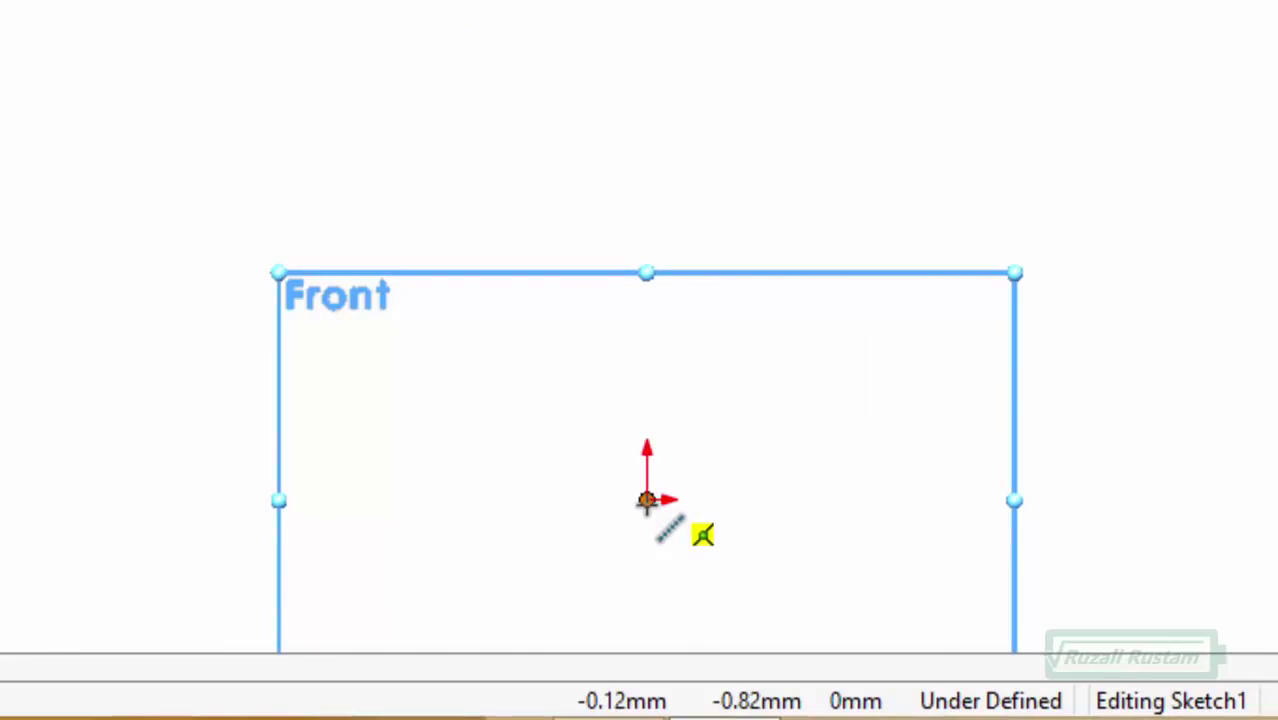
pyautogui.click(646, 500)
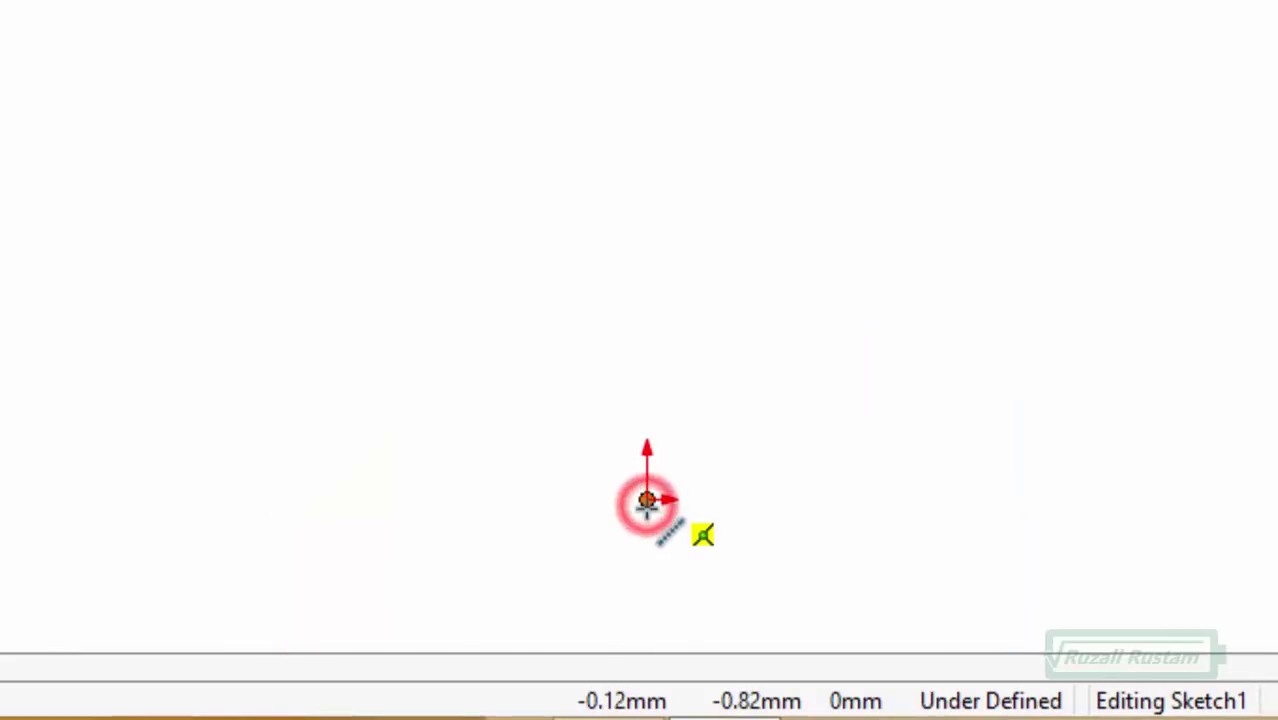
pyautogui.click(645, 611)
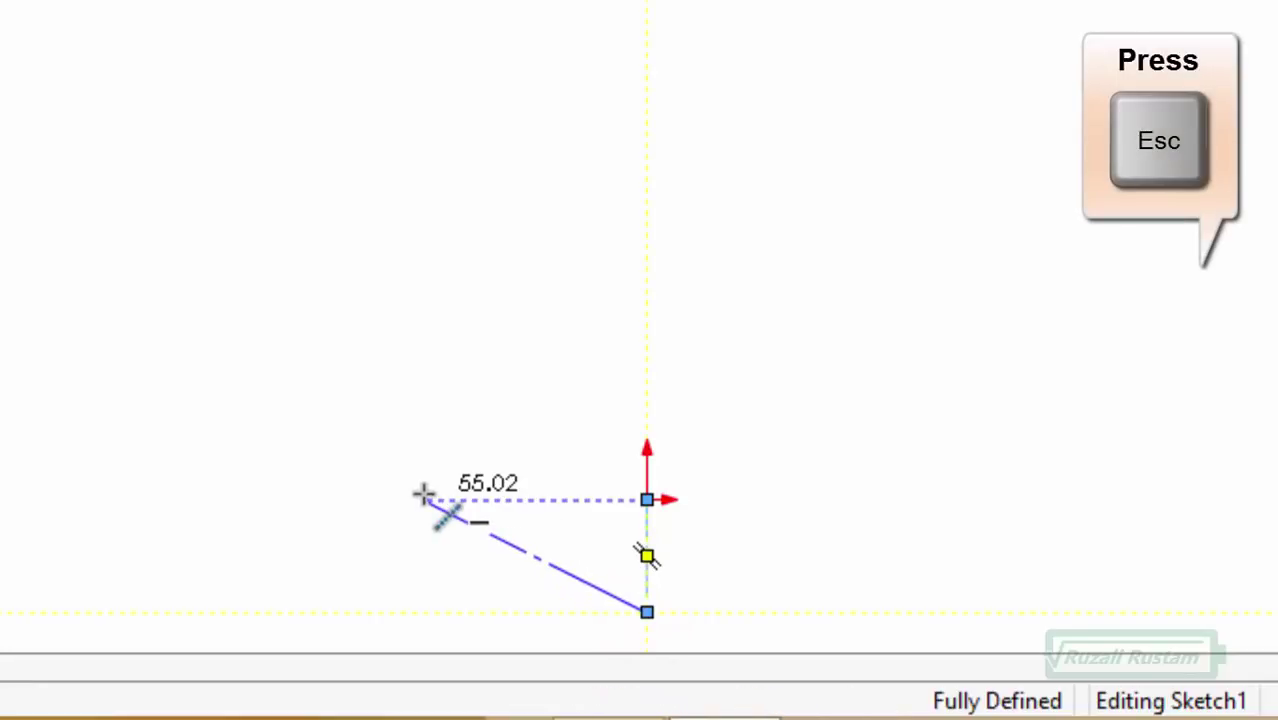
pyautogui.press('Escape')
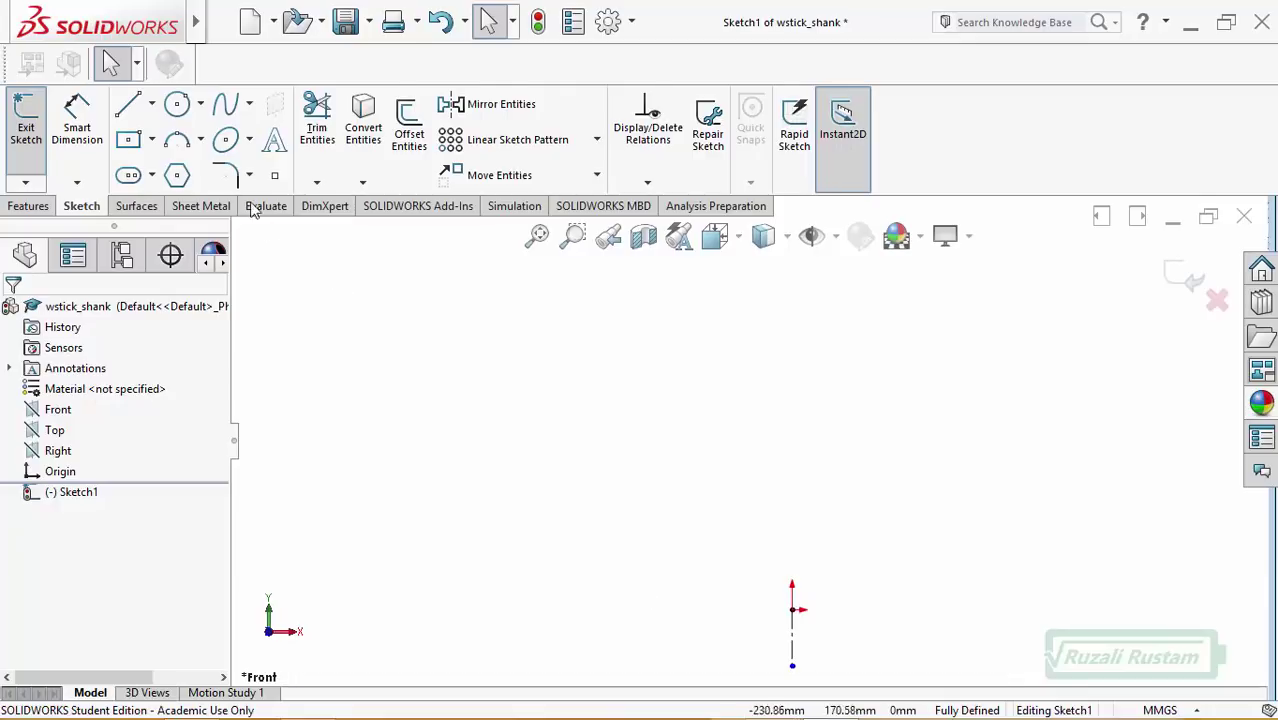
# - Sketch the path: vertical line up from origin, slanted line left, tangent arc, short horizontal top line
pyautogui.click(151, 104)
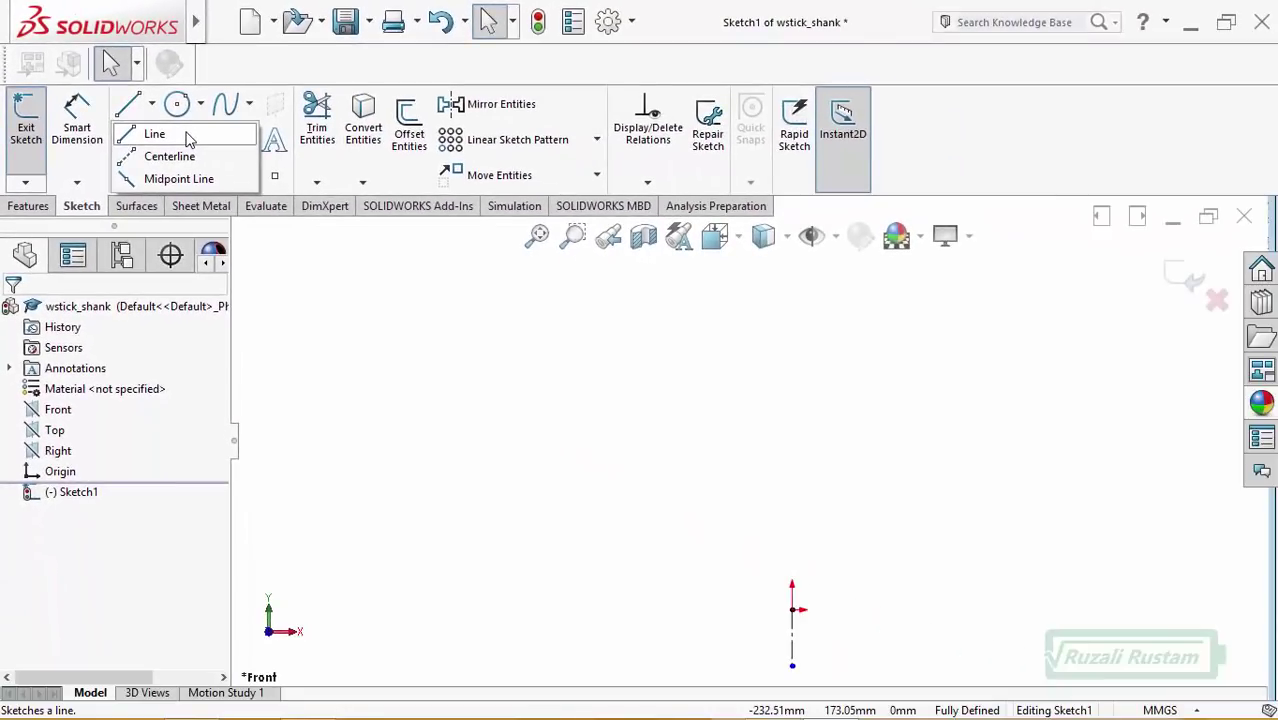
pyautogui.click(187, 139)
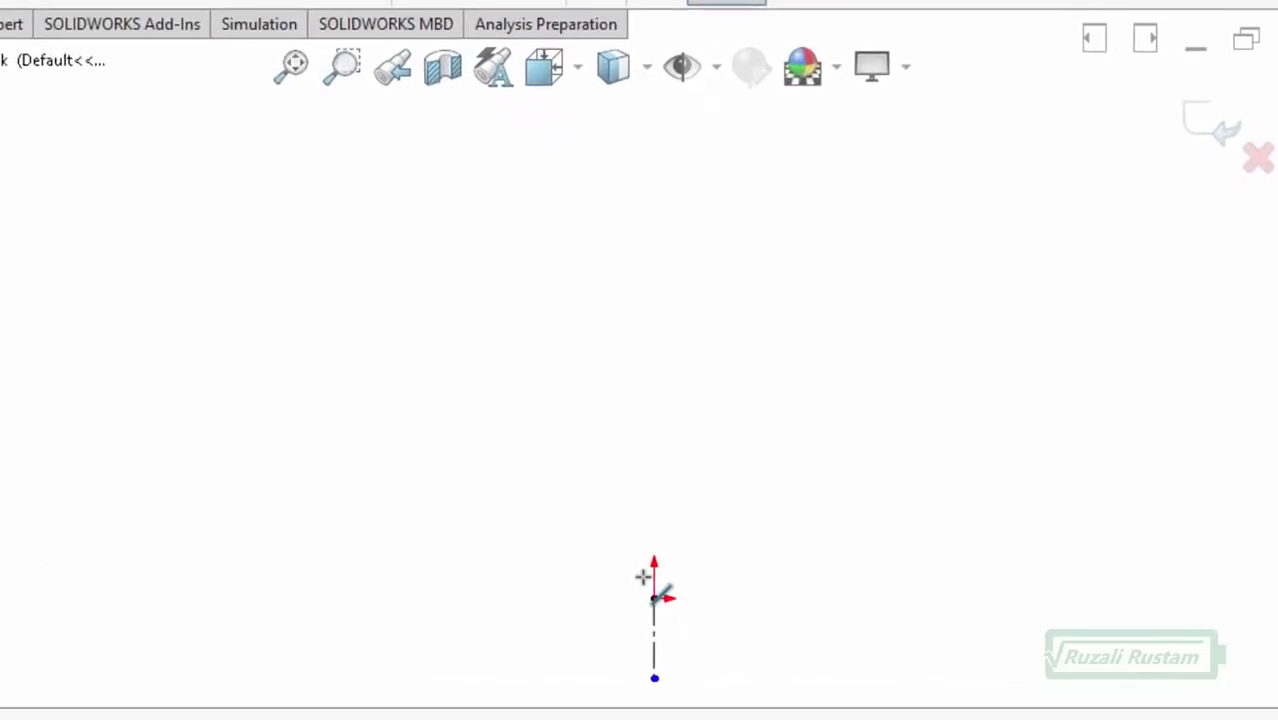
pyautogui.click(649, 598)
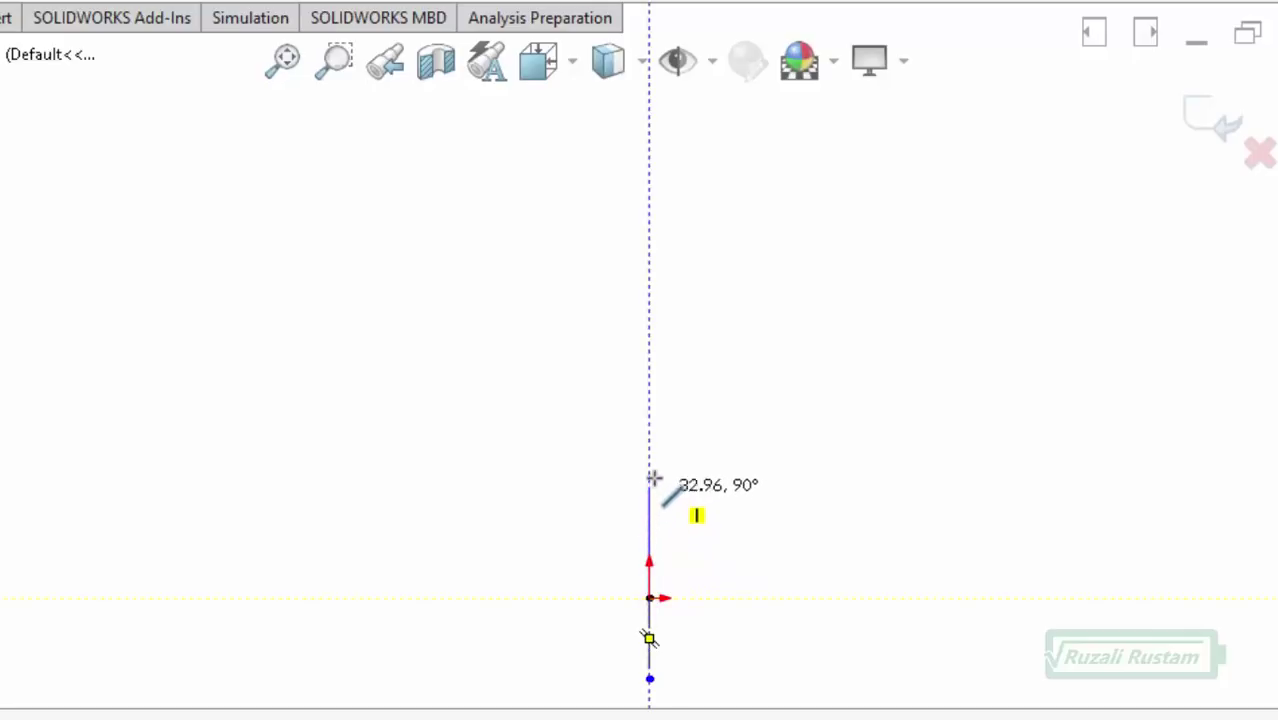
pyautogui.click(650, 358)
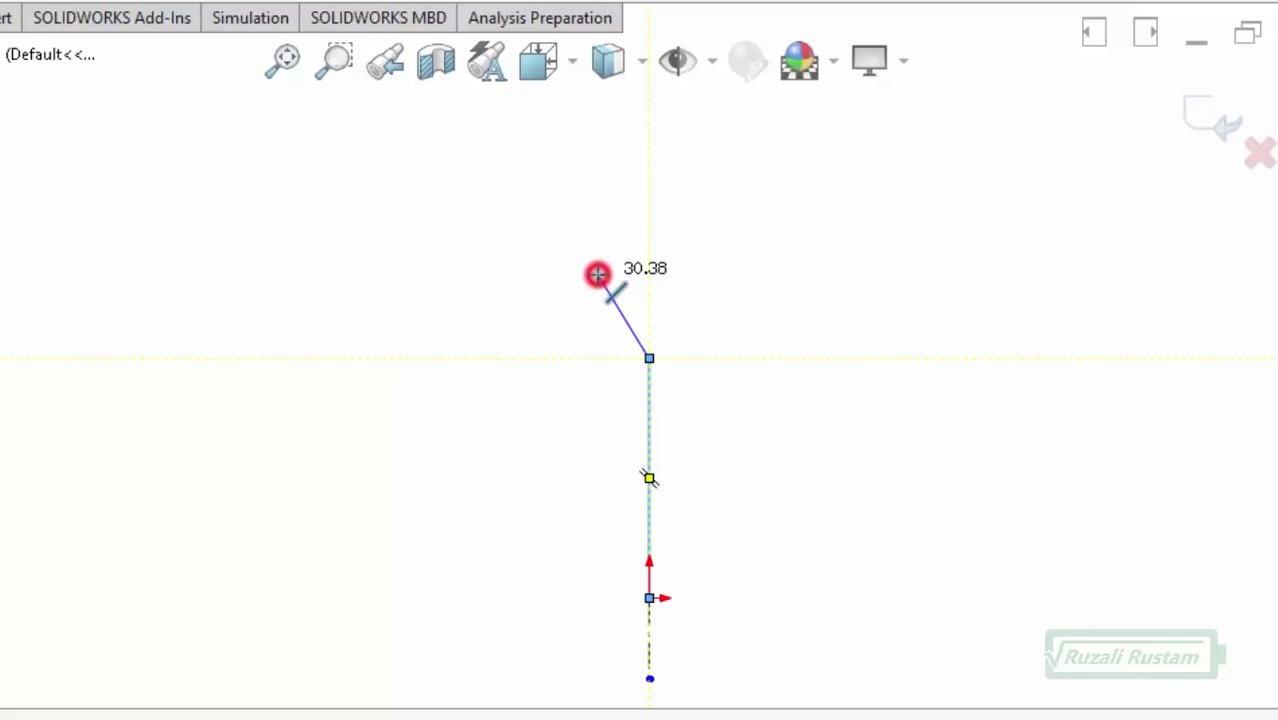
pyautogui.doubleClick(597, 274)
pyautogui.click(597, 272)
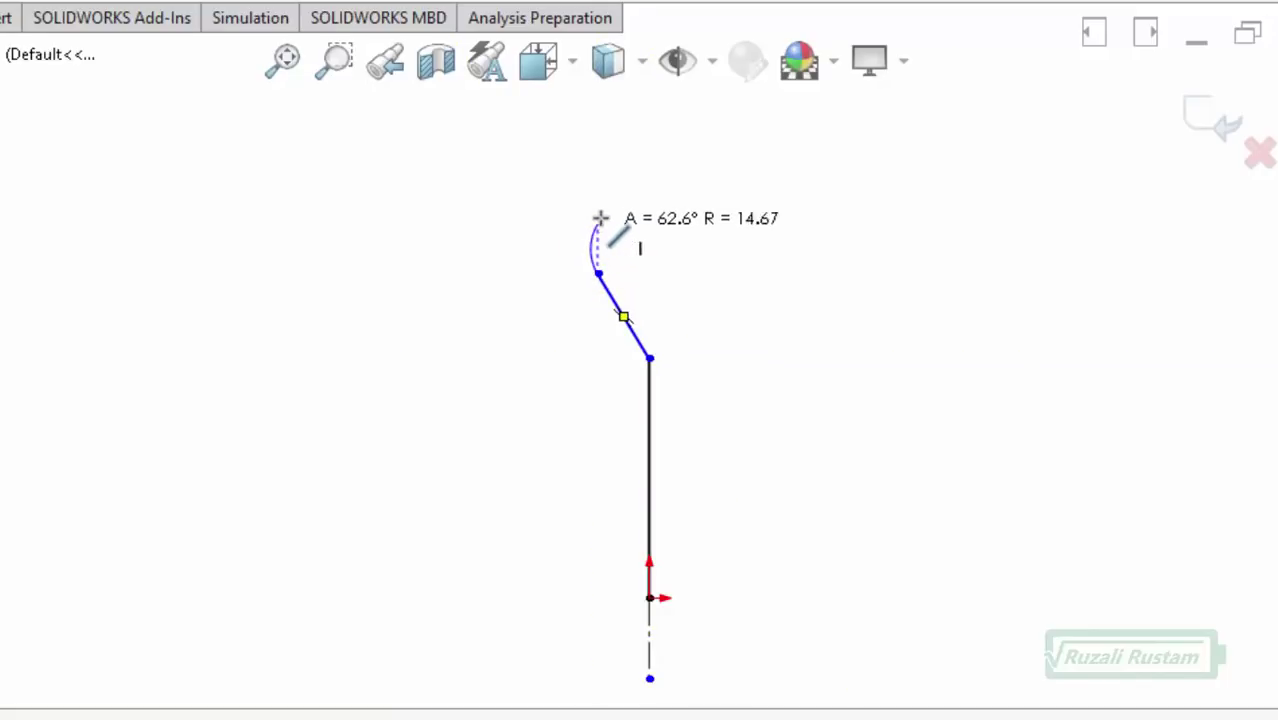
pyautogui.click(610, 207)
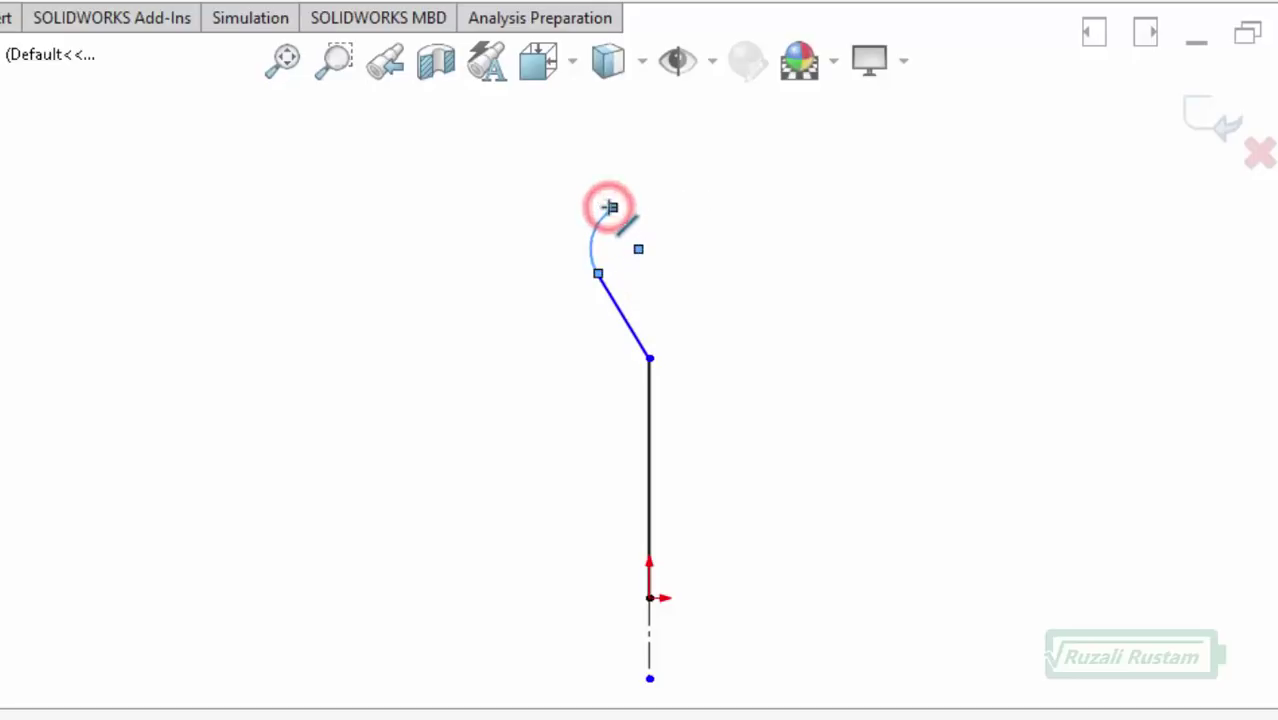
pyautogui.click(692, 207)
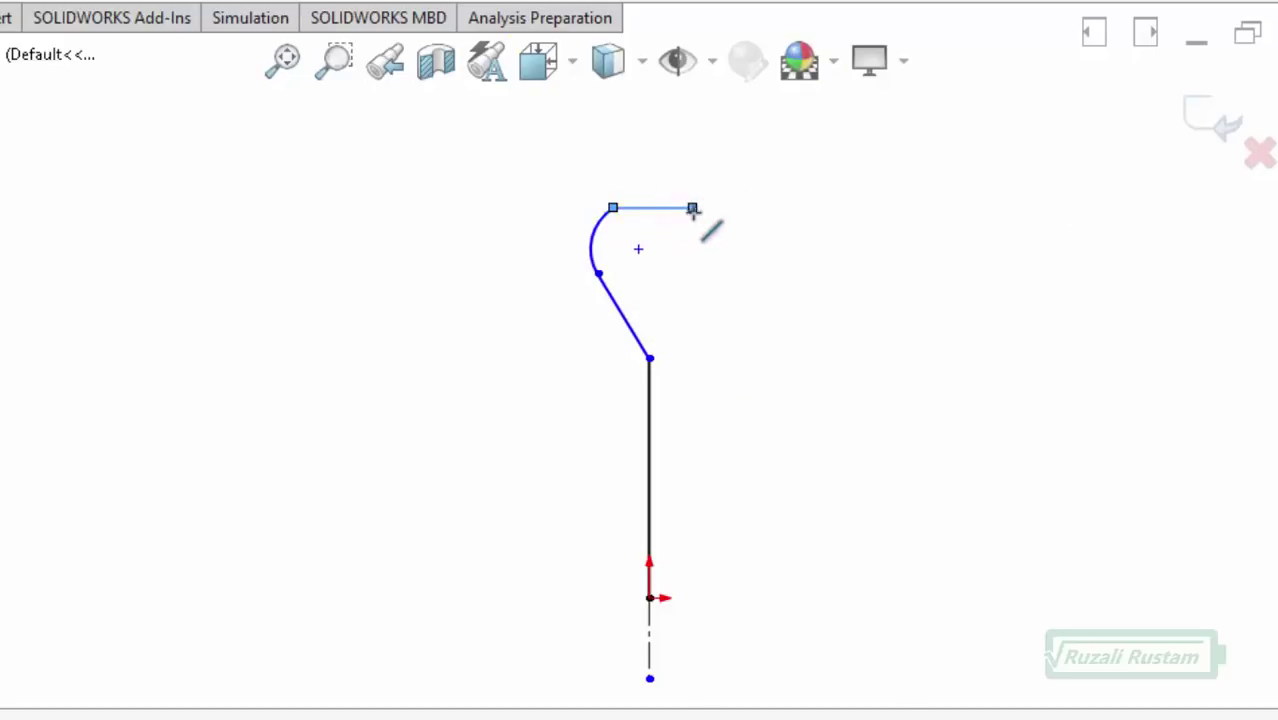
pyautogui.press('Escape')
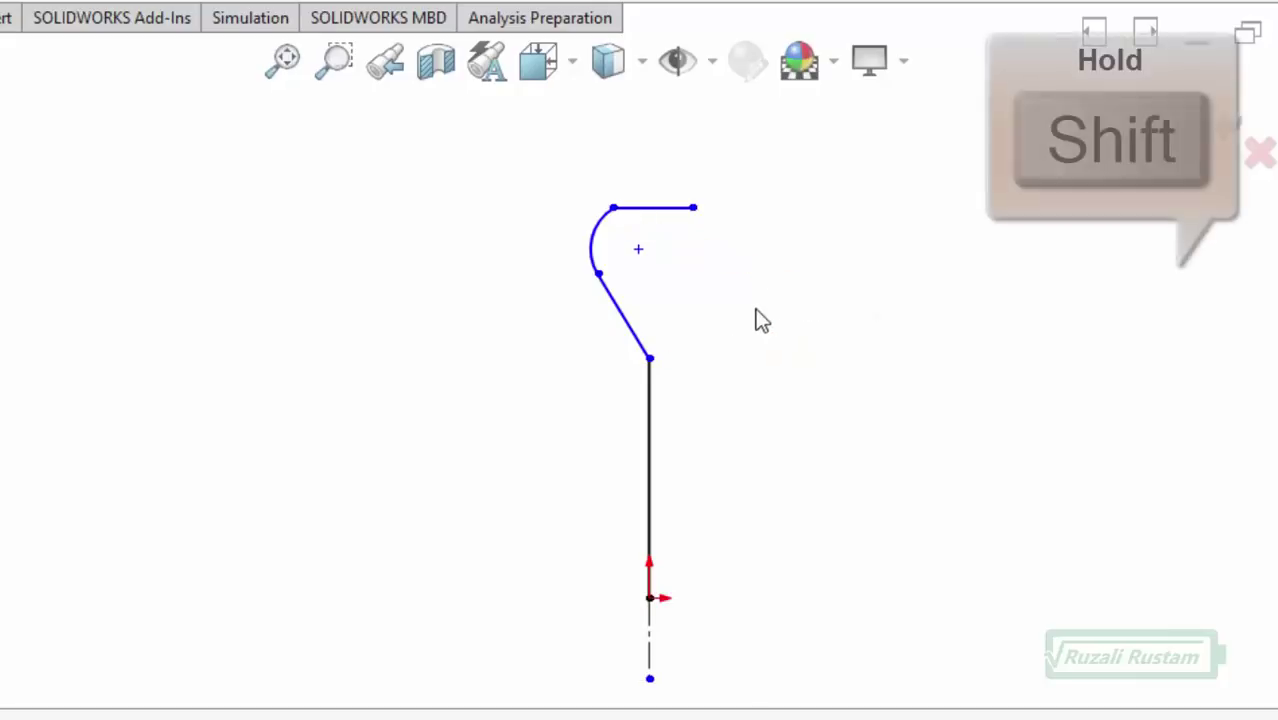
# - Add a Vertical relation between the arc's upper endpoint and the vertical line's top point
pyautogui.keyDown('shift'); pyautogui.click(614, 210); pyautogui.keyUp('shift')
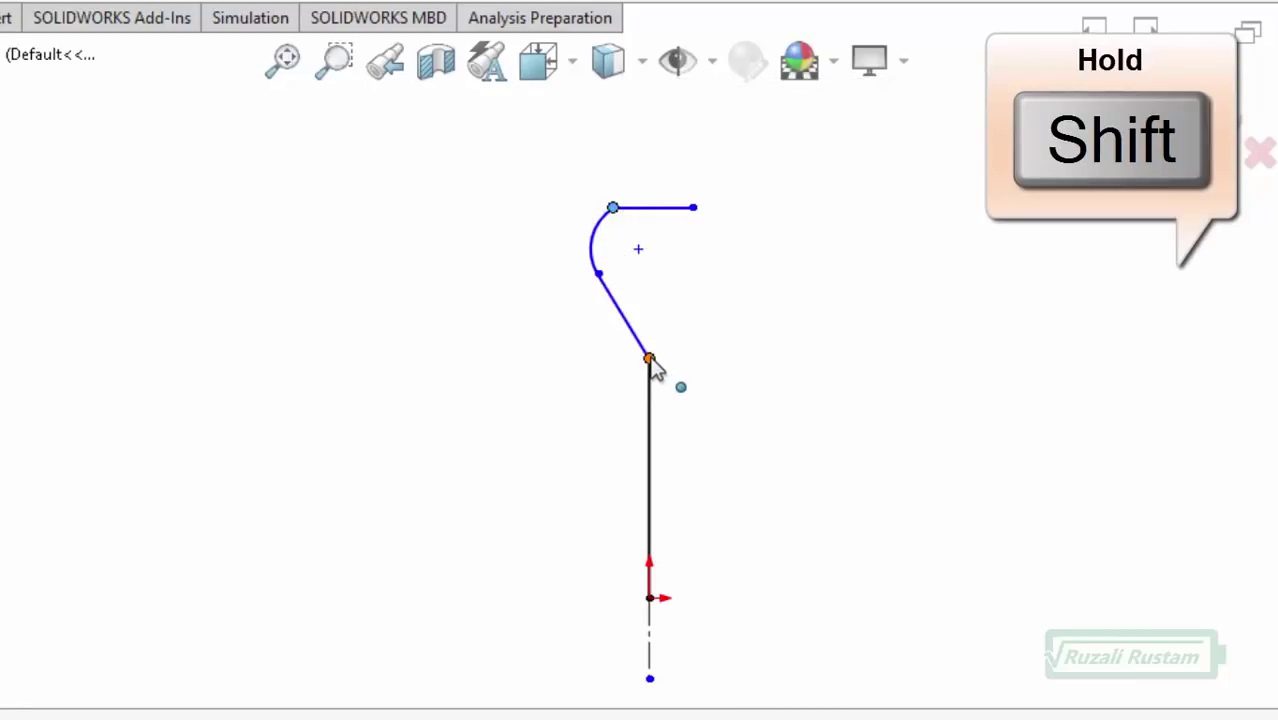
pyautogui.keyDown('shift'); pyautogui.click(651, 362); pyautogui.keyUp('shift')
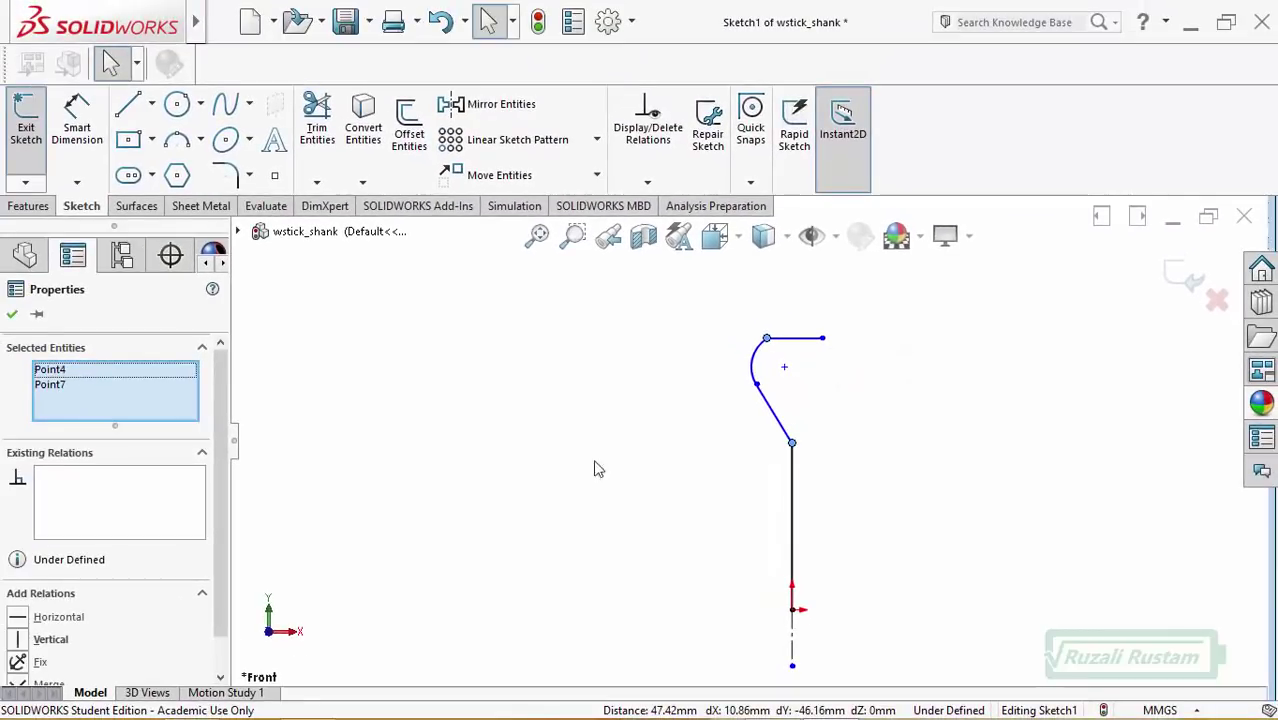
pyautogui.scroll(-1, 220, 520)
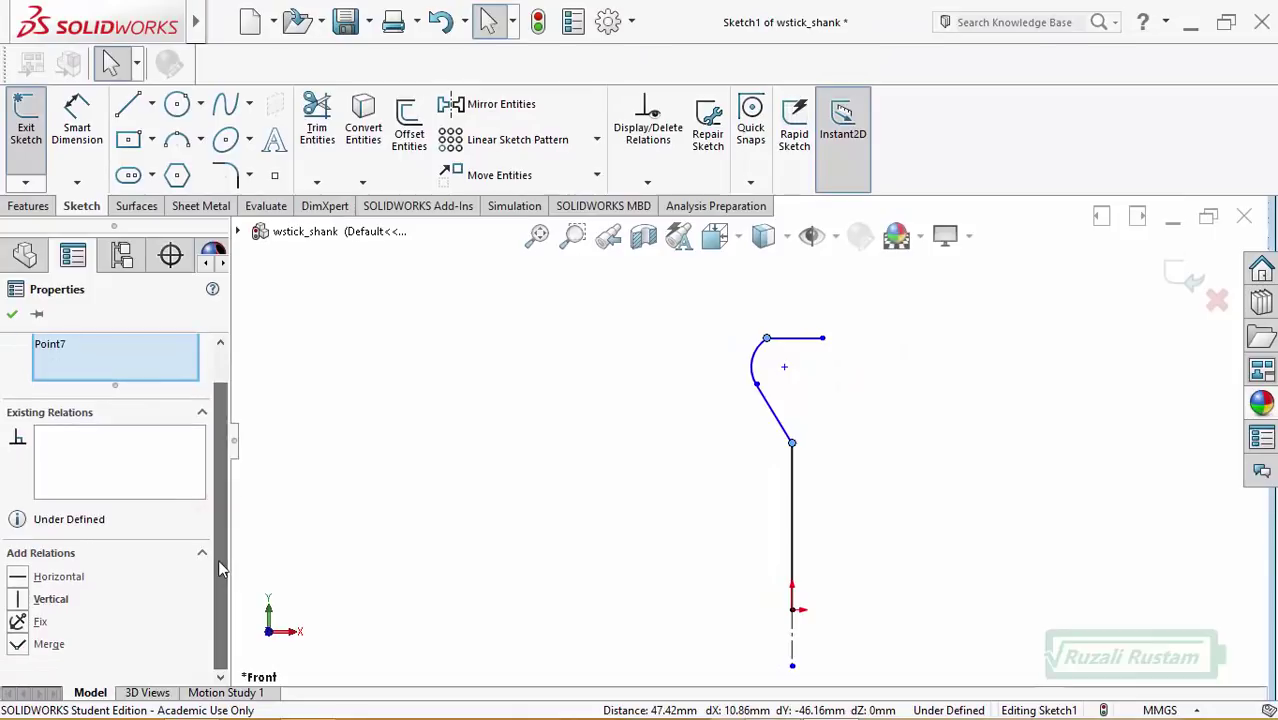
pyautogui.click(50, 601)
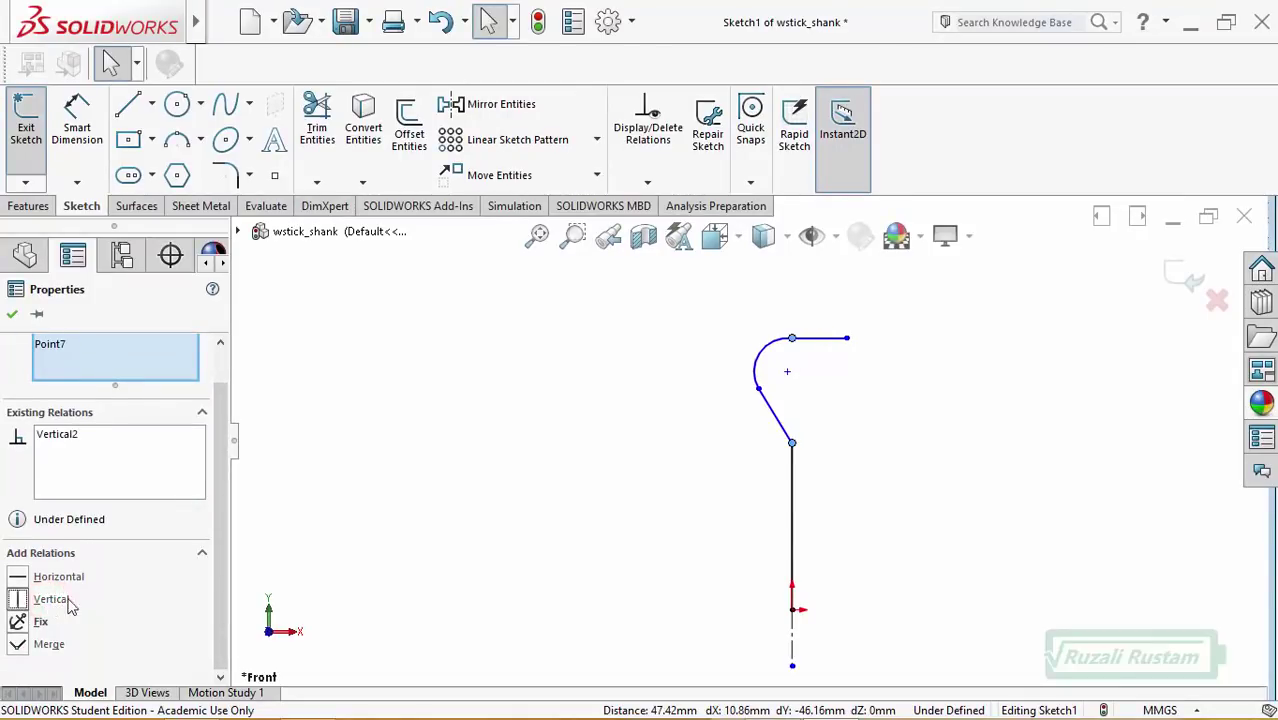
pyautogui.click(641, 484)
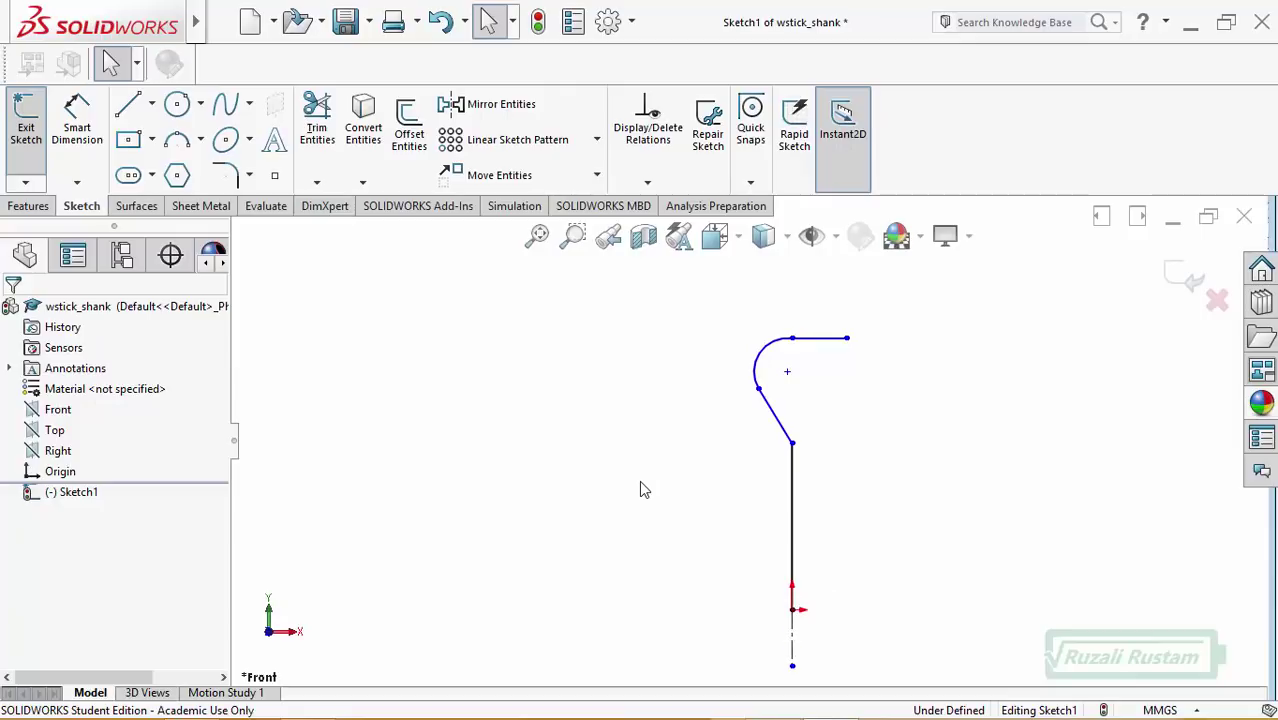
# - Dimension the vertical line to 550 mm, placing the dimension to its left
pyautogui.click(98, 167)
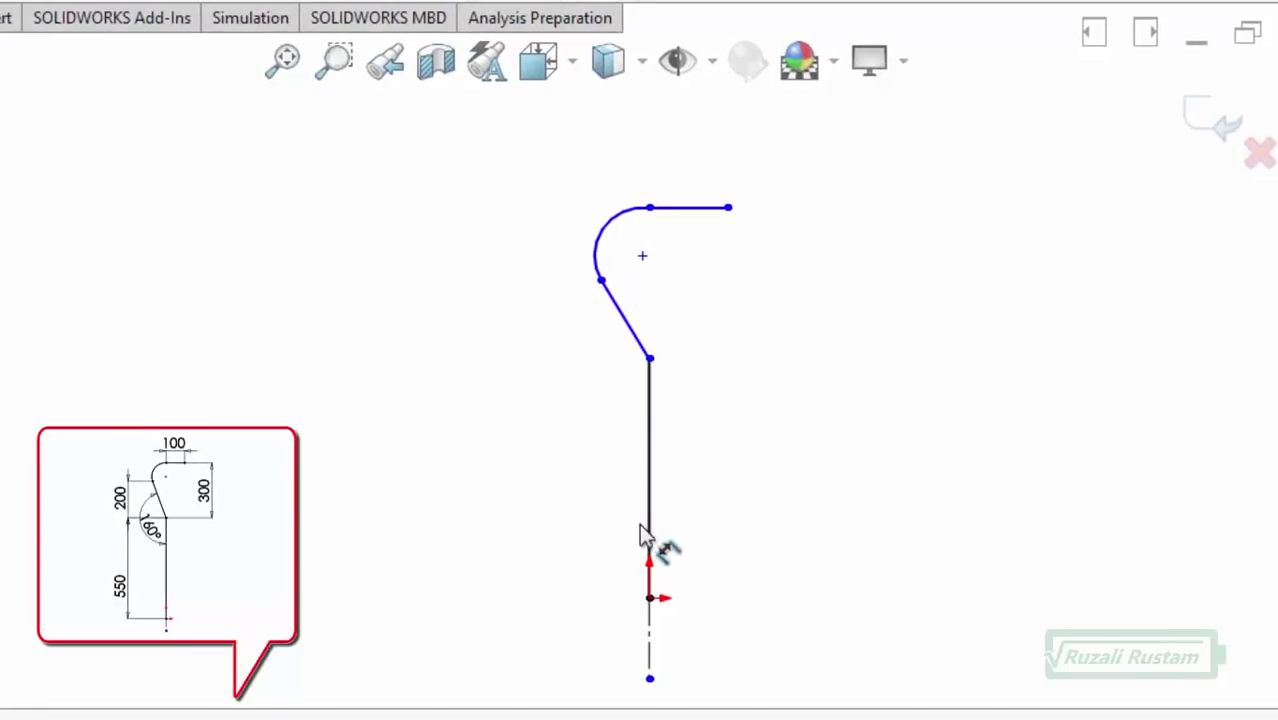
pyautogui.click(649, 538)
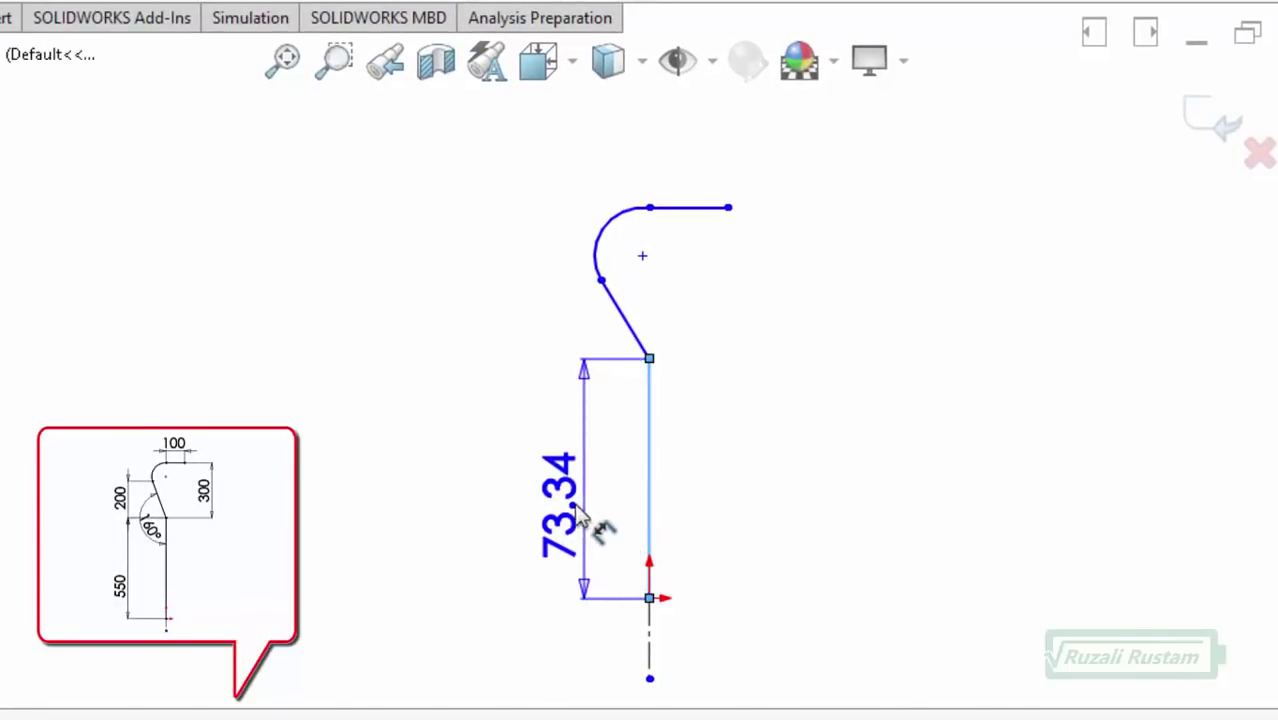
pyautogui.click(565, 498)
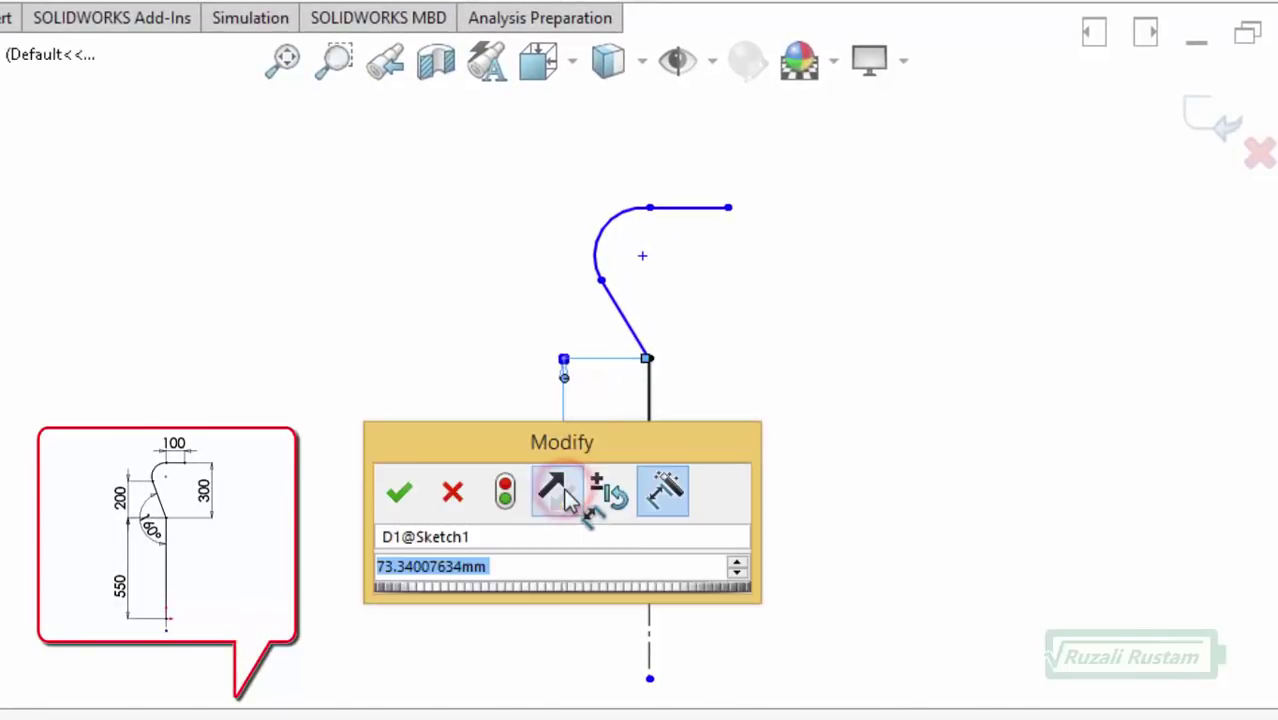
pyautogui.write('550')
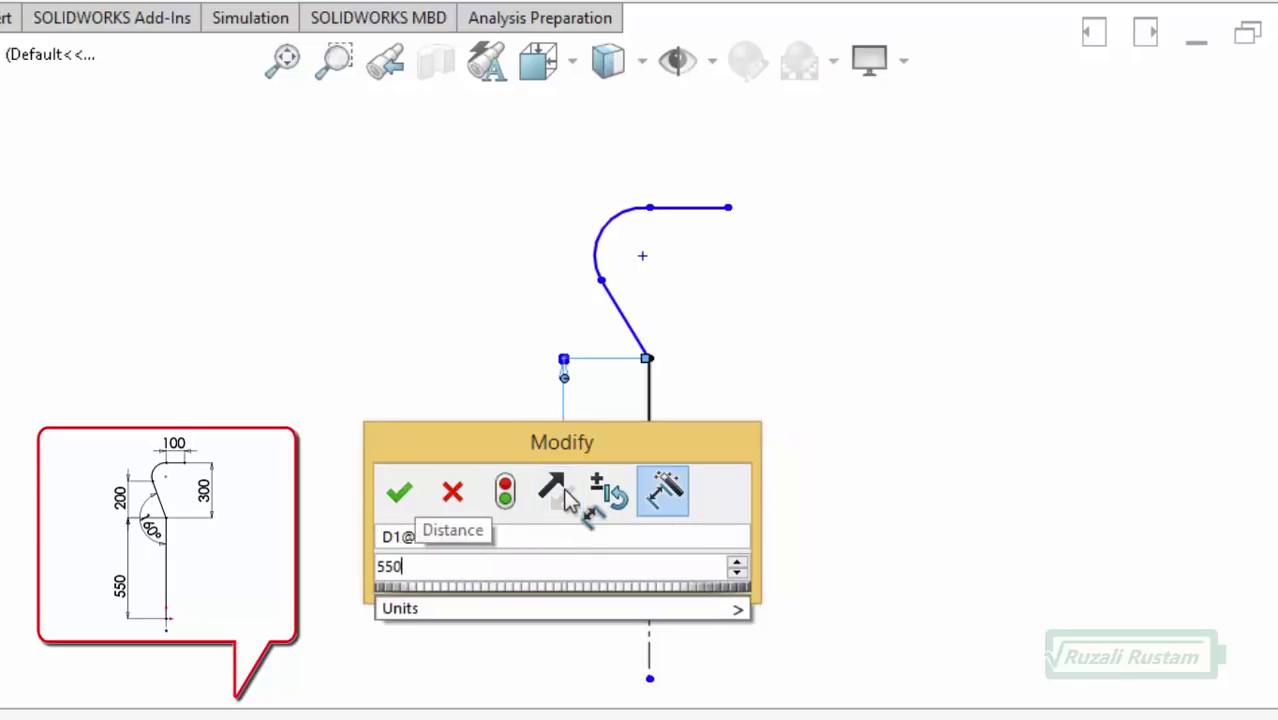
pyautogui.press('Return')
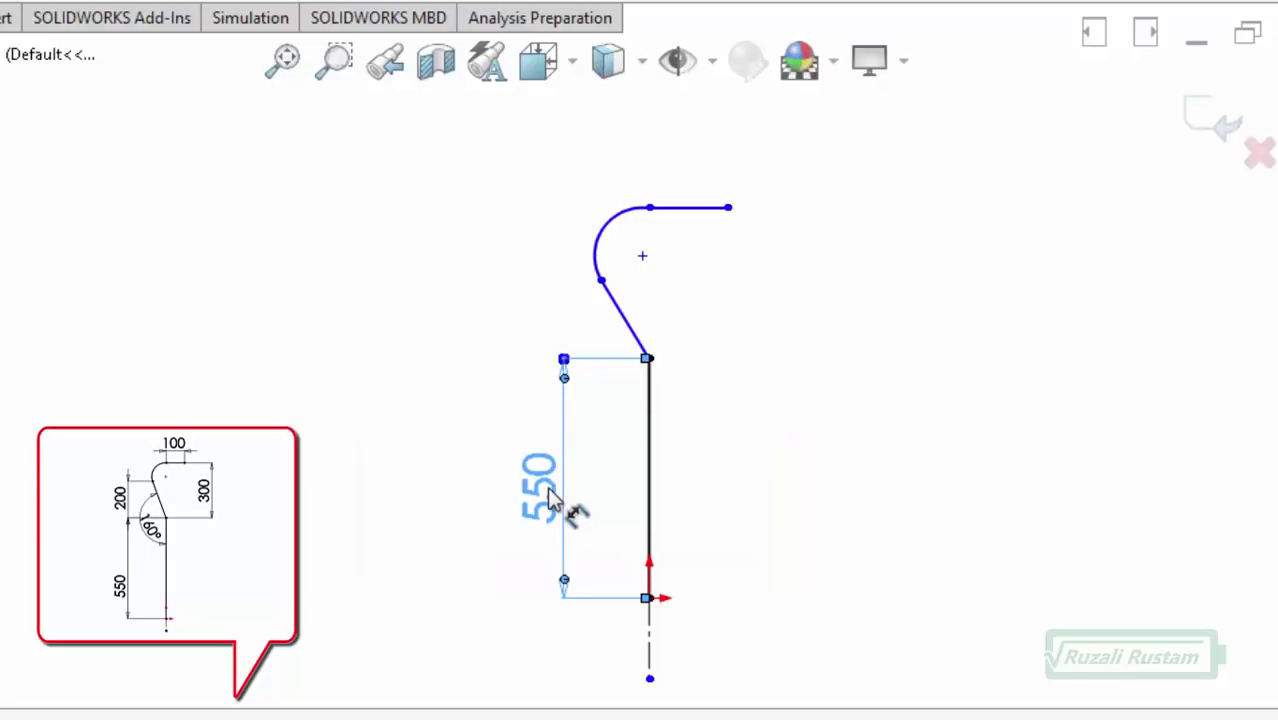
pyautogui.moveTo(545, 492); pyautogui.dragTo(469, 479)
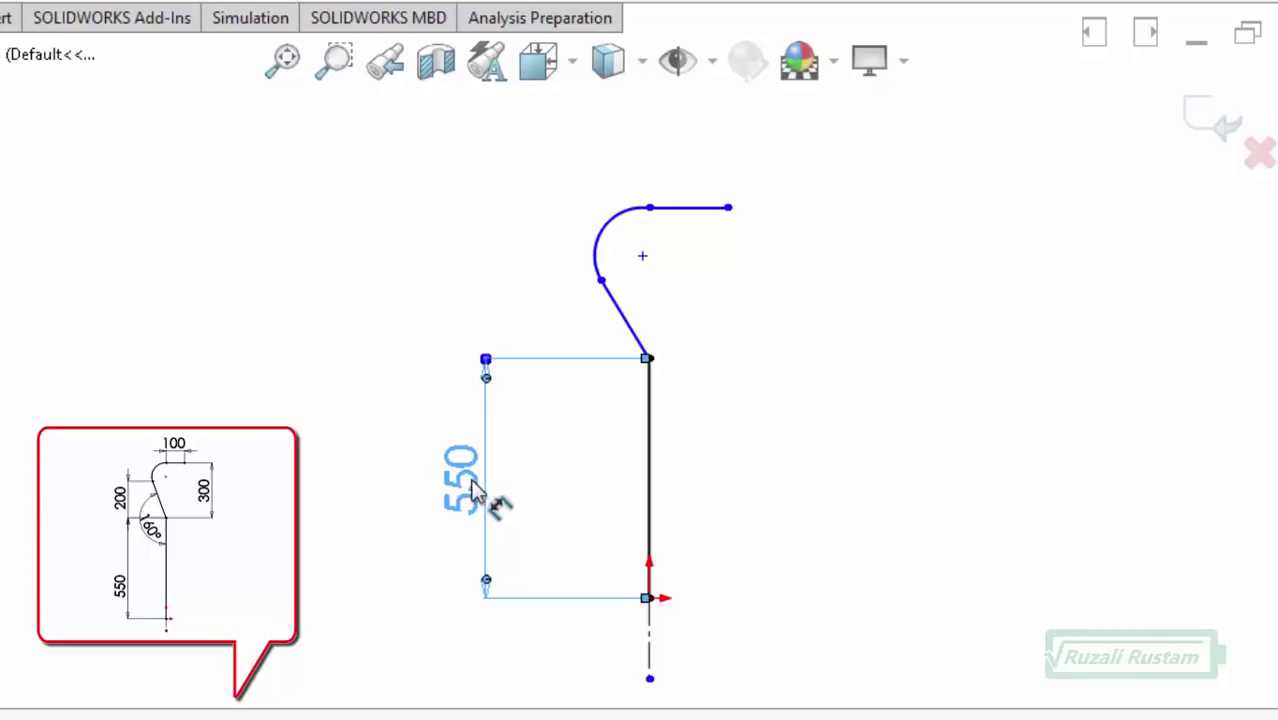
# - Give the slanted line a 160° angle to the vertical line and a 200 mm height
pyautogui.click(649, 440)
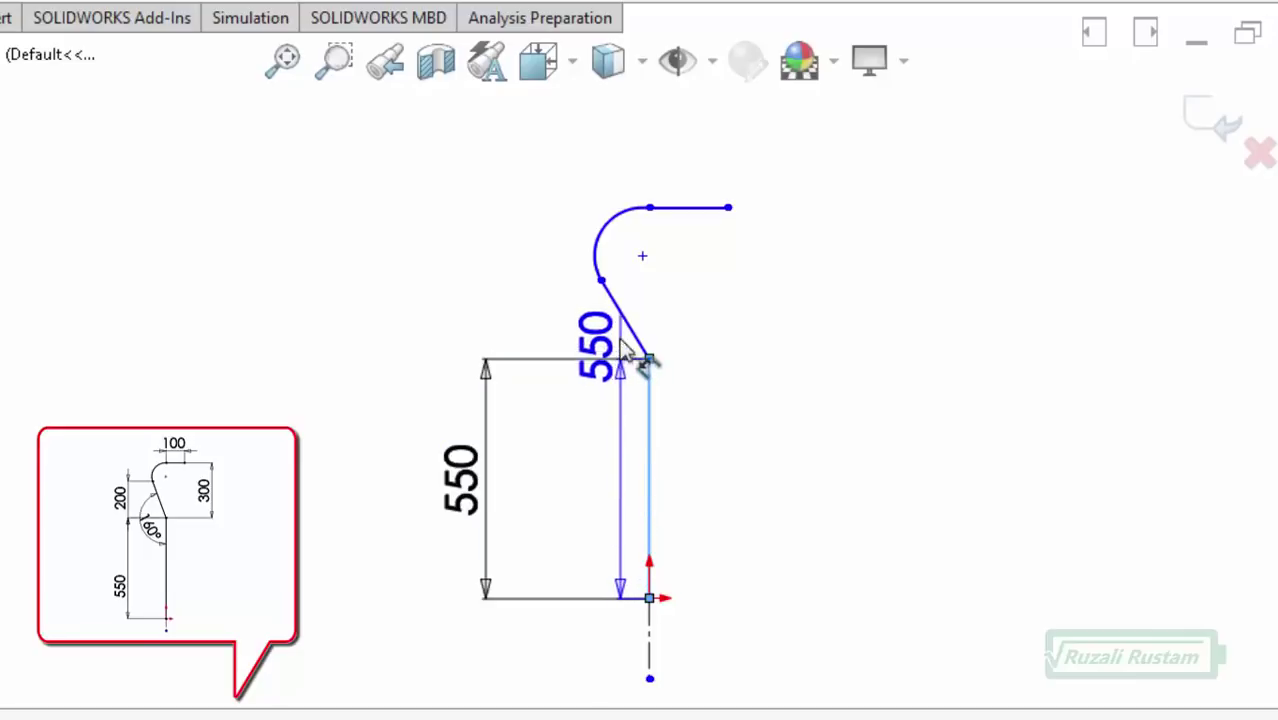
pyautogui.click(620, 308)
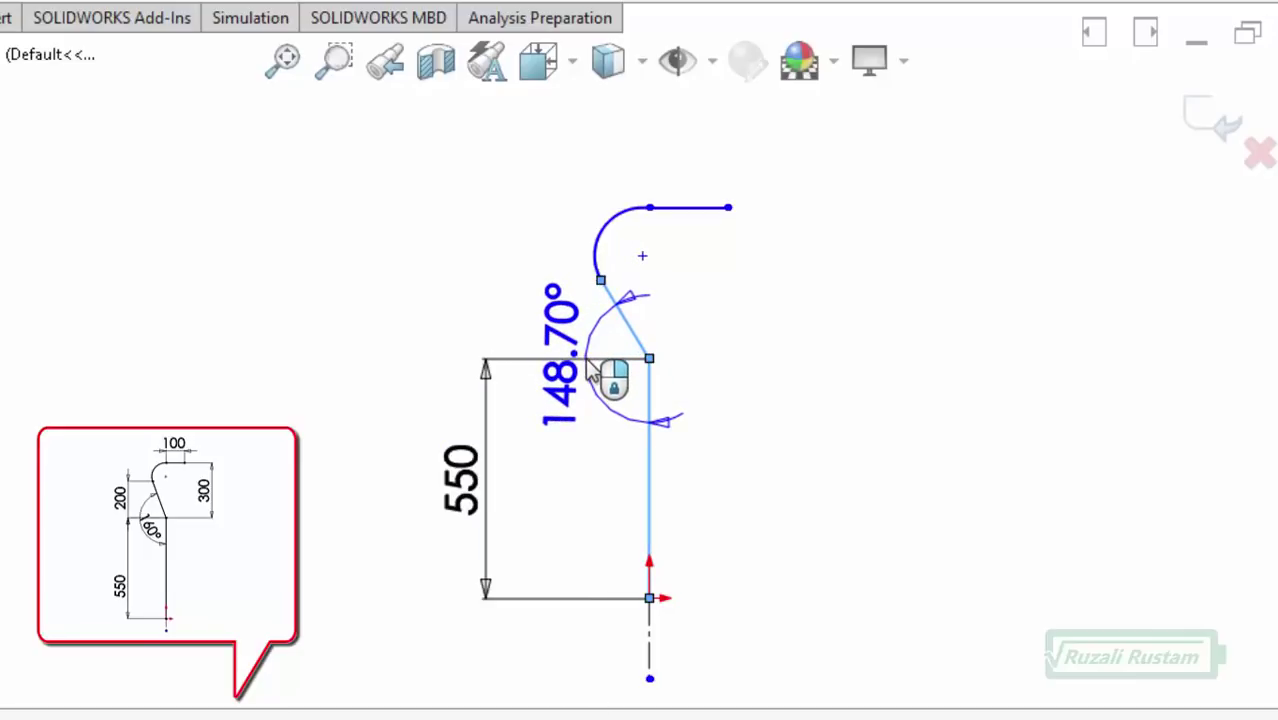
pyautogui.click(592, 372)
pyautogui.write('16')
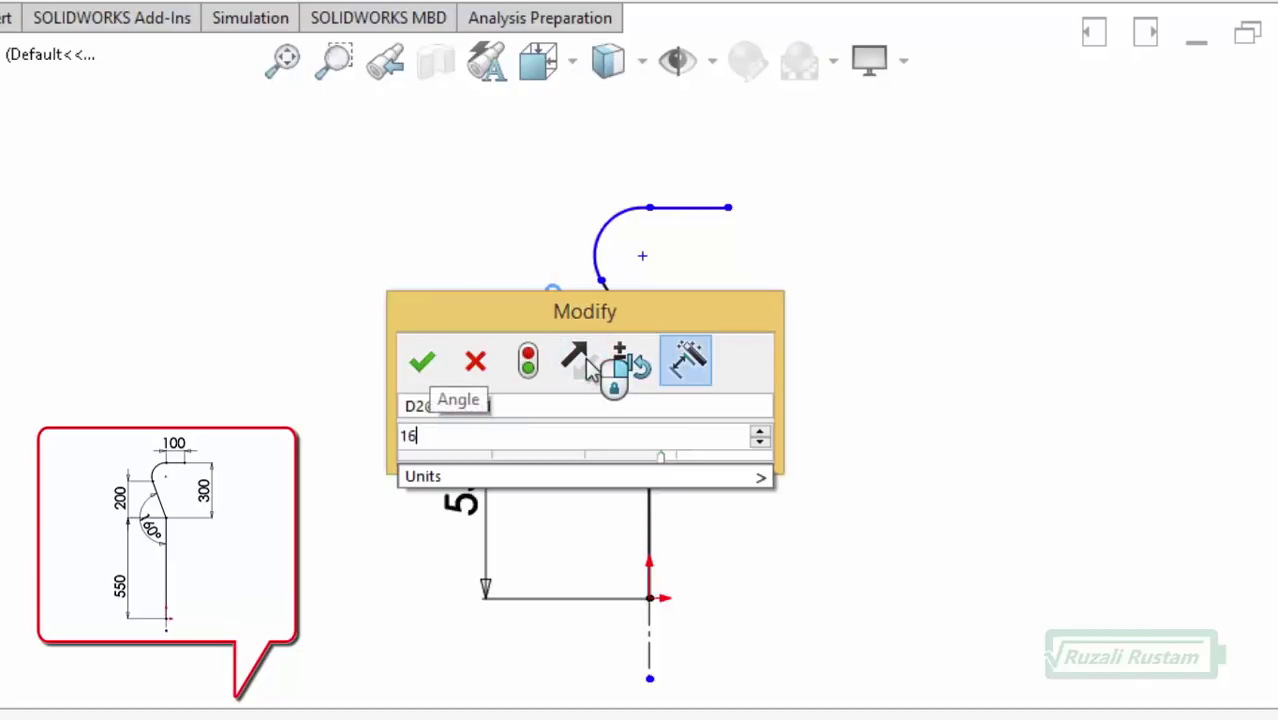
pyautogui.write('0')
pyautogui.press('Return')
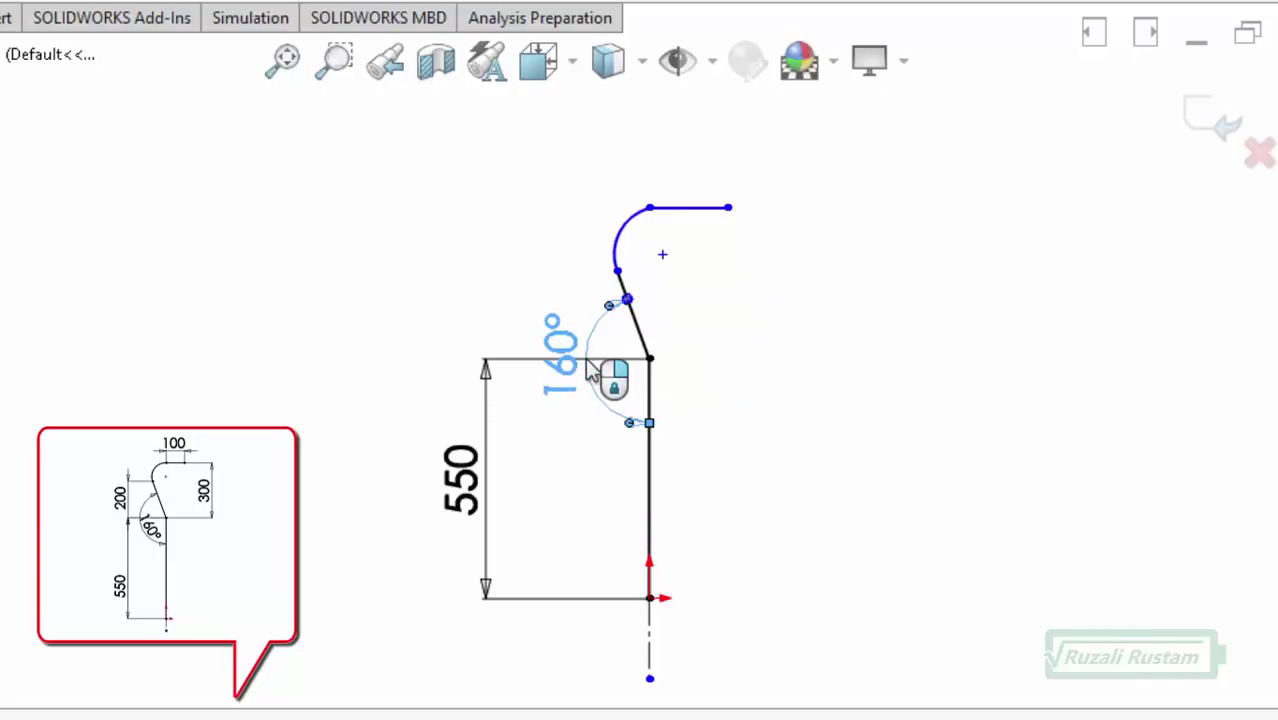
pyautogui.click(639, 328)
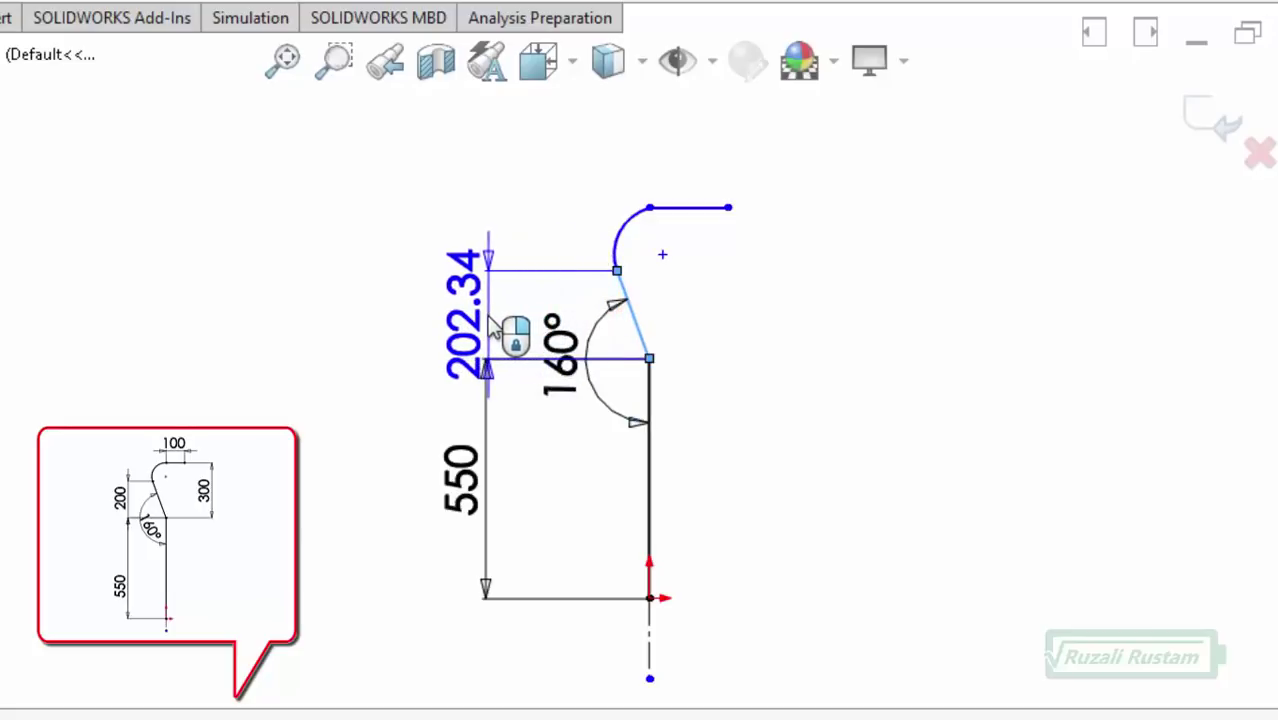
pyautogui.click(486, 320)
pyautogui.write('2')
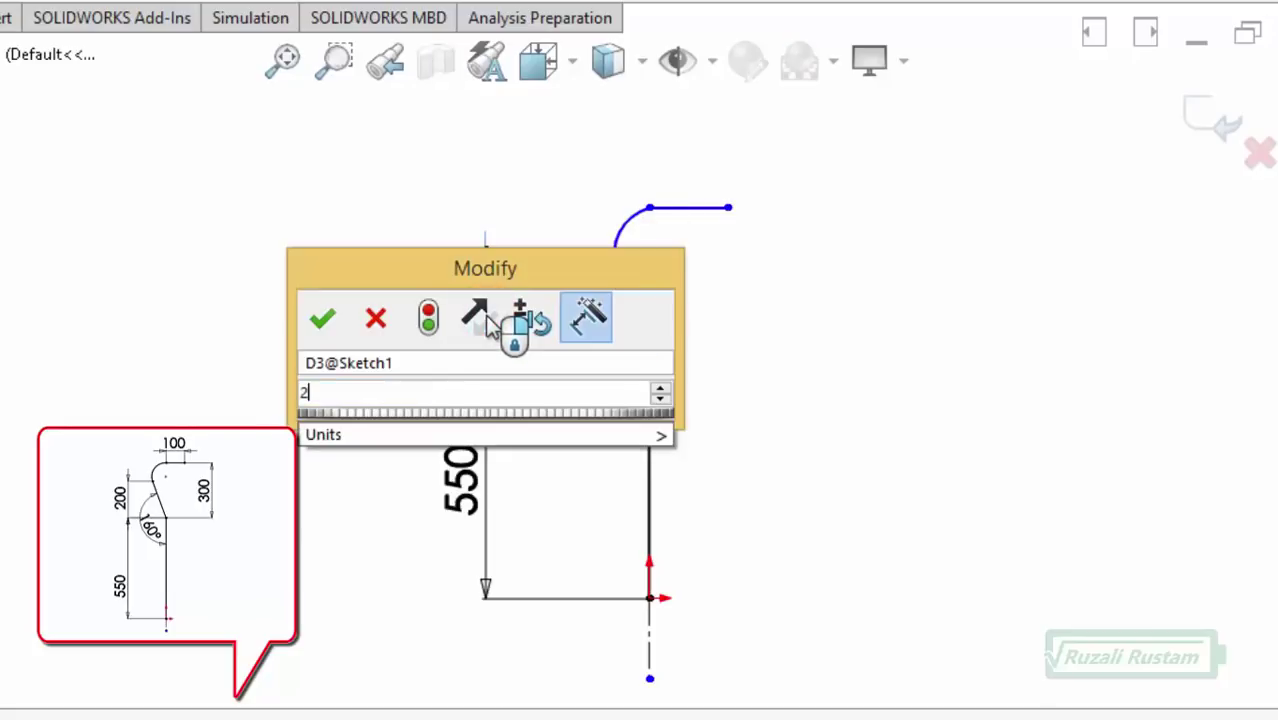
pyautogui.write('00')
pyautogui.press('Return')
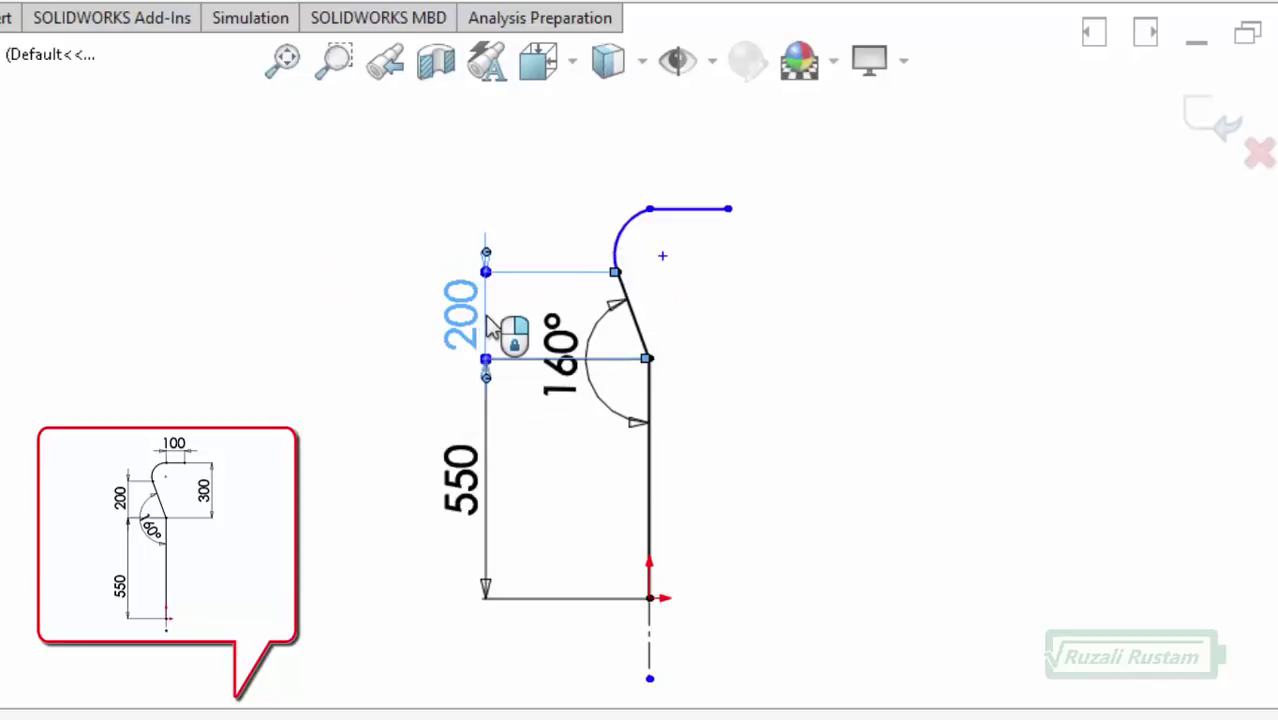
# - Dimension the top line to 100 mm and the arc top's height above the lower corner to 300 mm
pyautogui.click(714, 212)
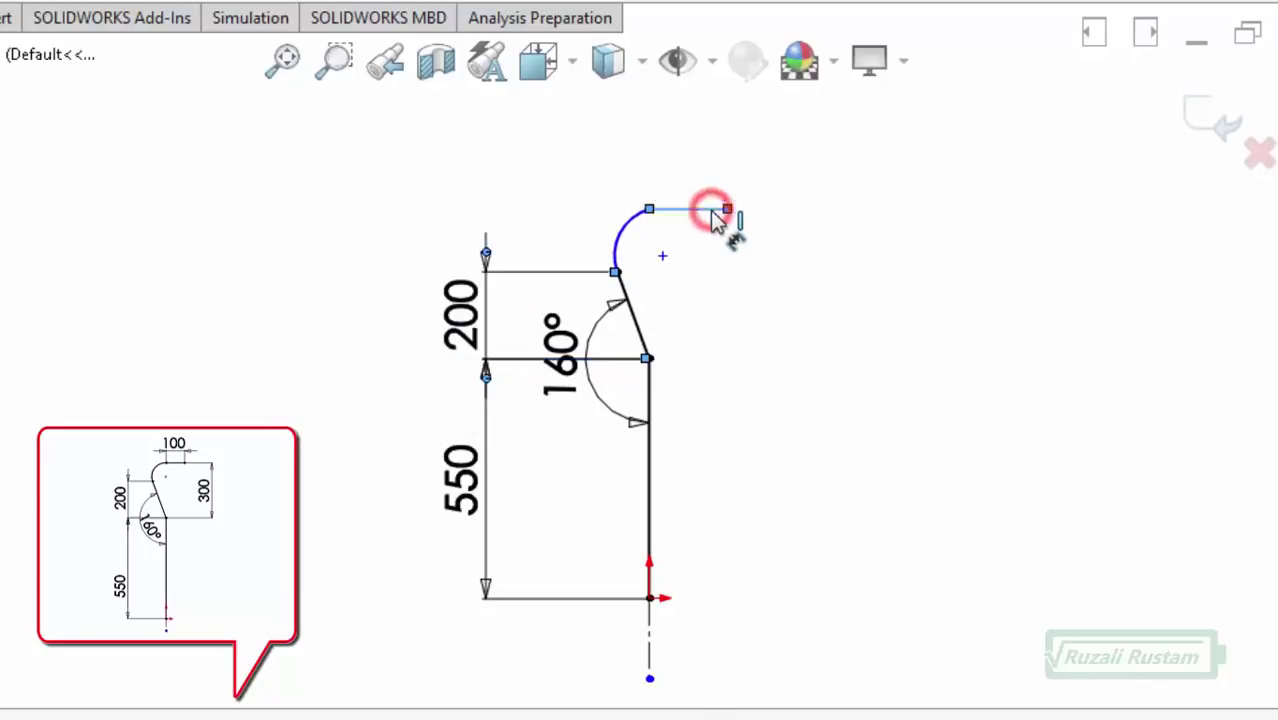
pyautogui.click(686, 176)
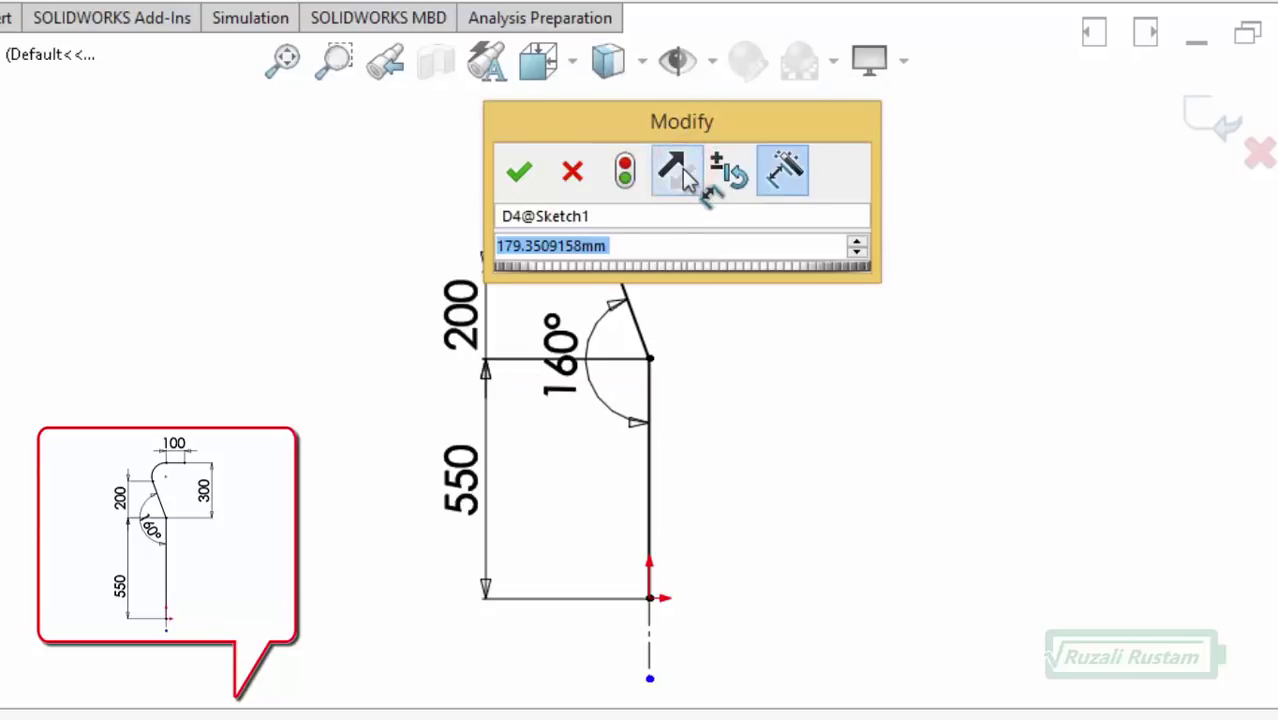
pyautogui.write('100')
pyautogui.press('Return')
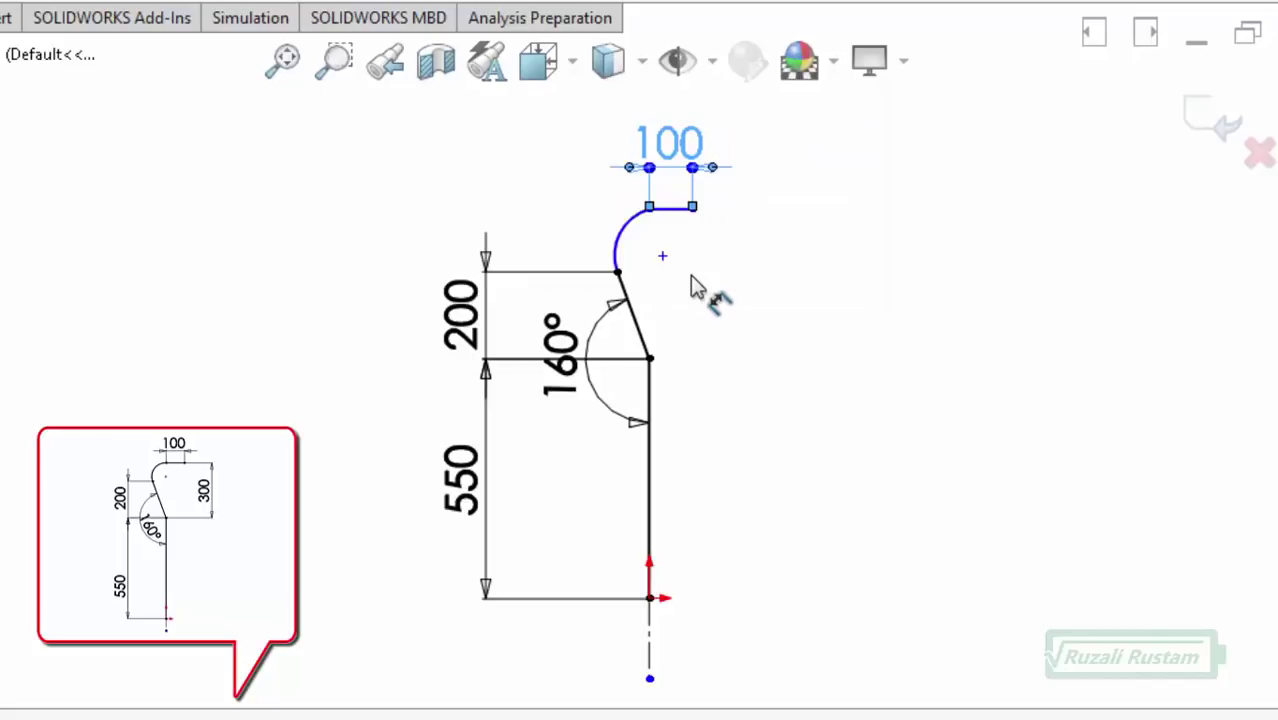
pyautogui.click(649, 210)
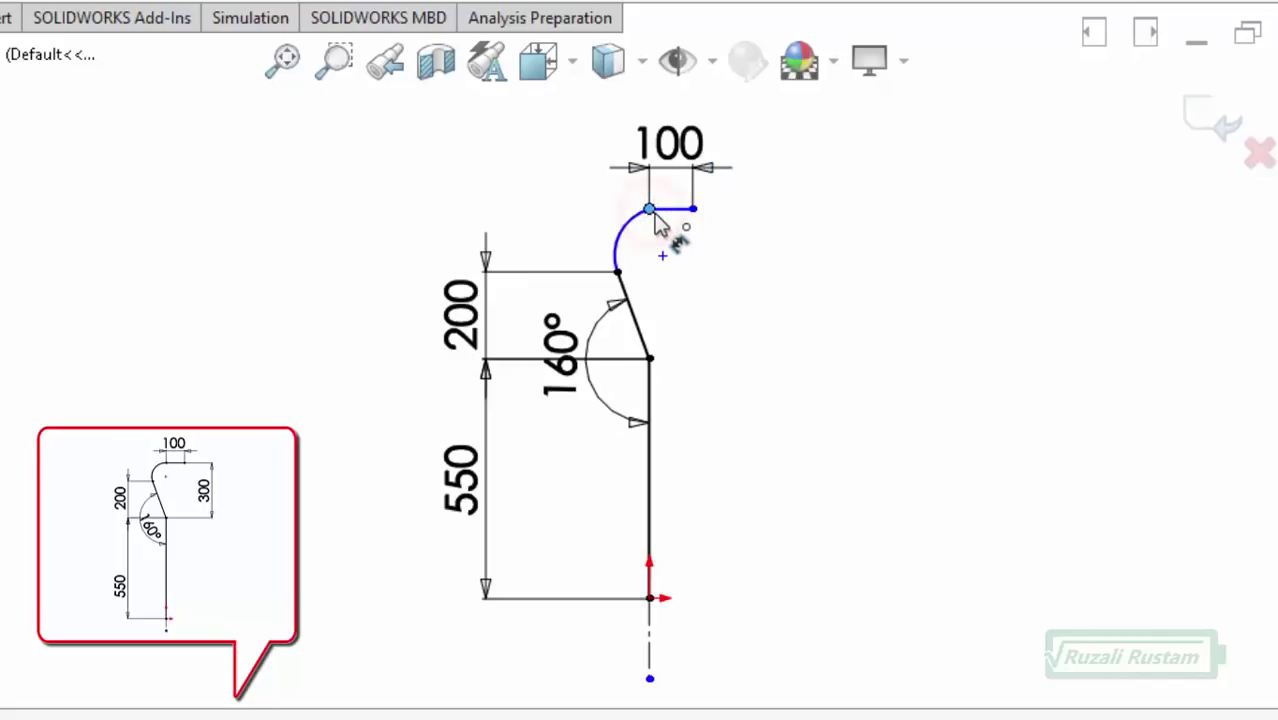
pyautogui.click(649, 358)
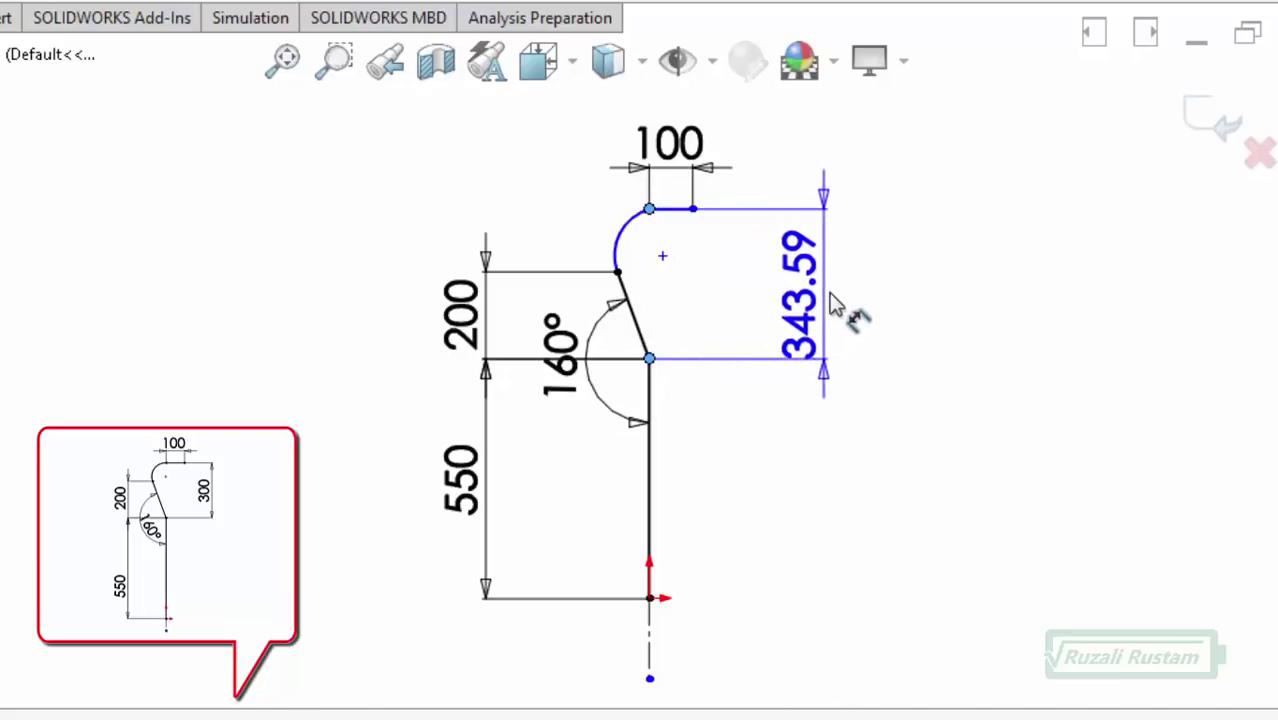
pyautogui.click(840, 305)
pyautogui.write('30')
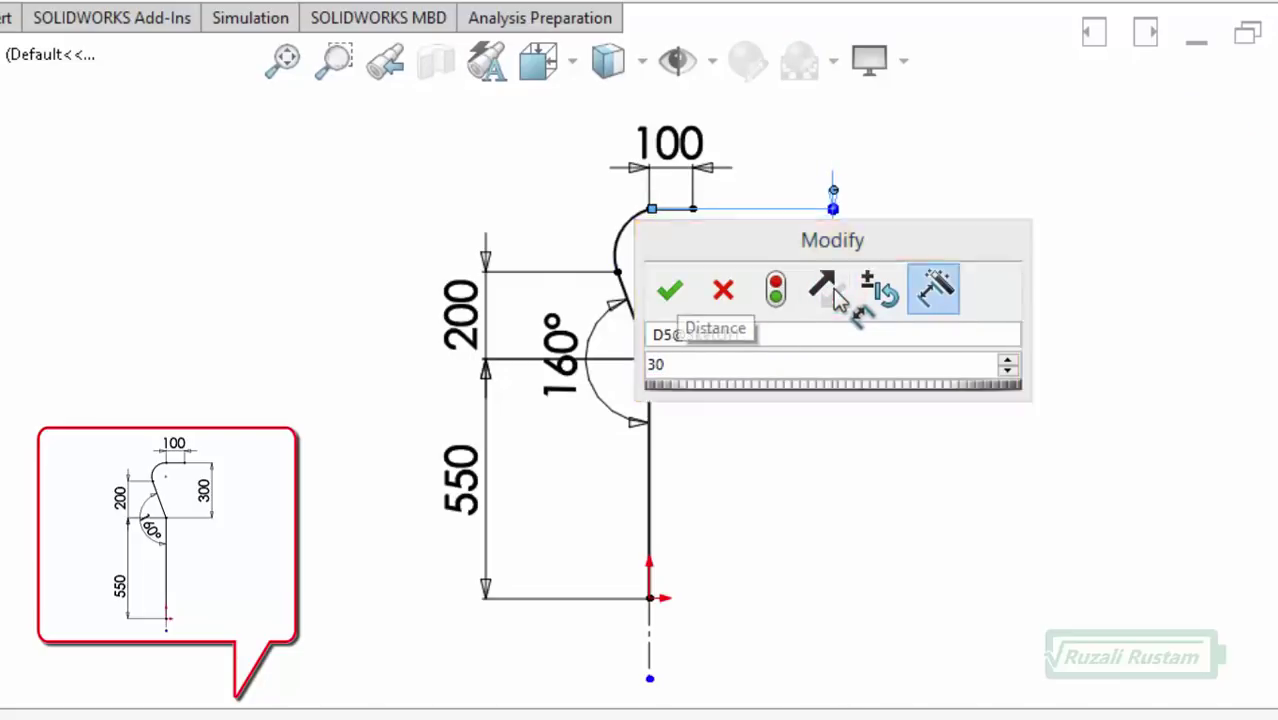
pyautogui.write('0')
pyautogui.press('Return')
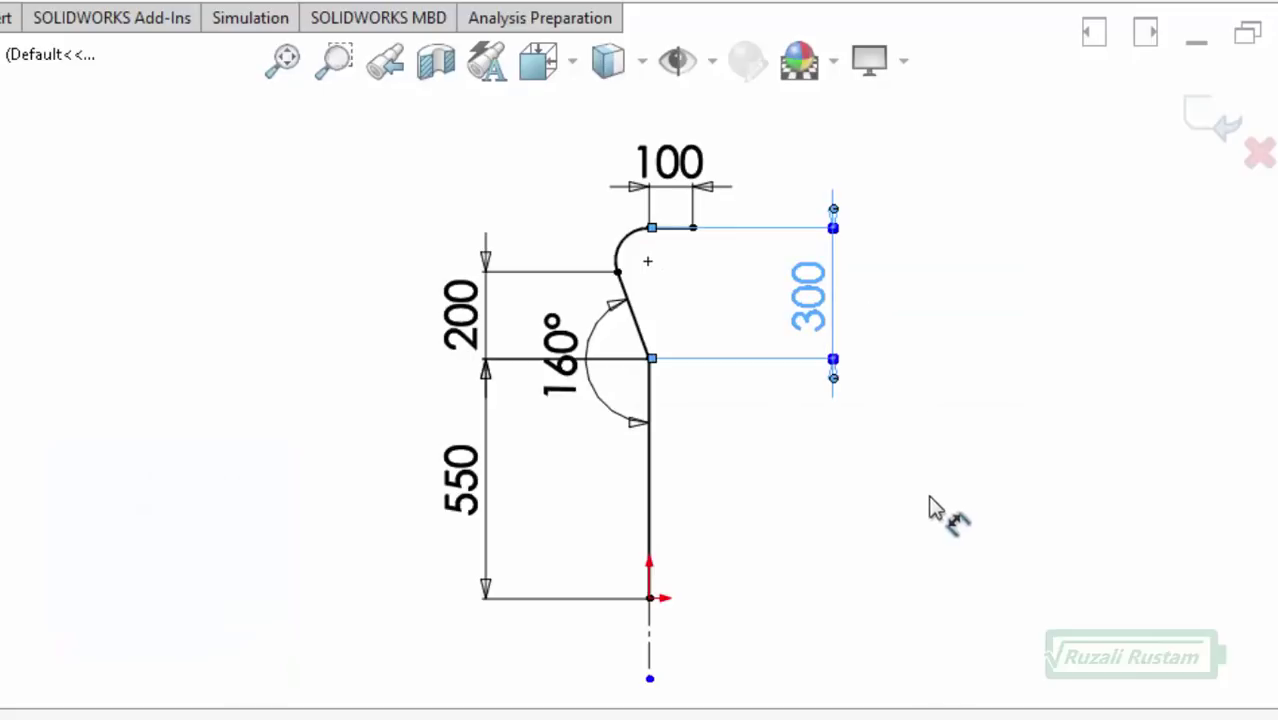
pyautogui.press('Escape')
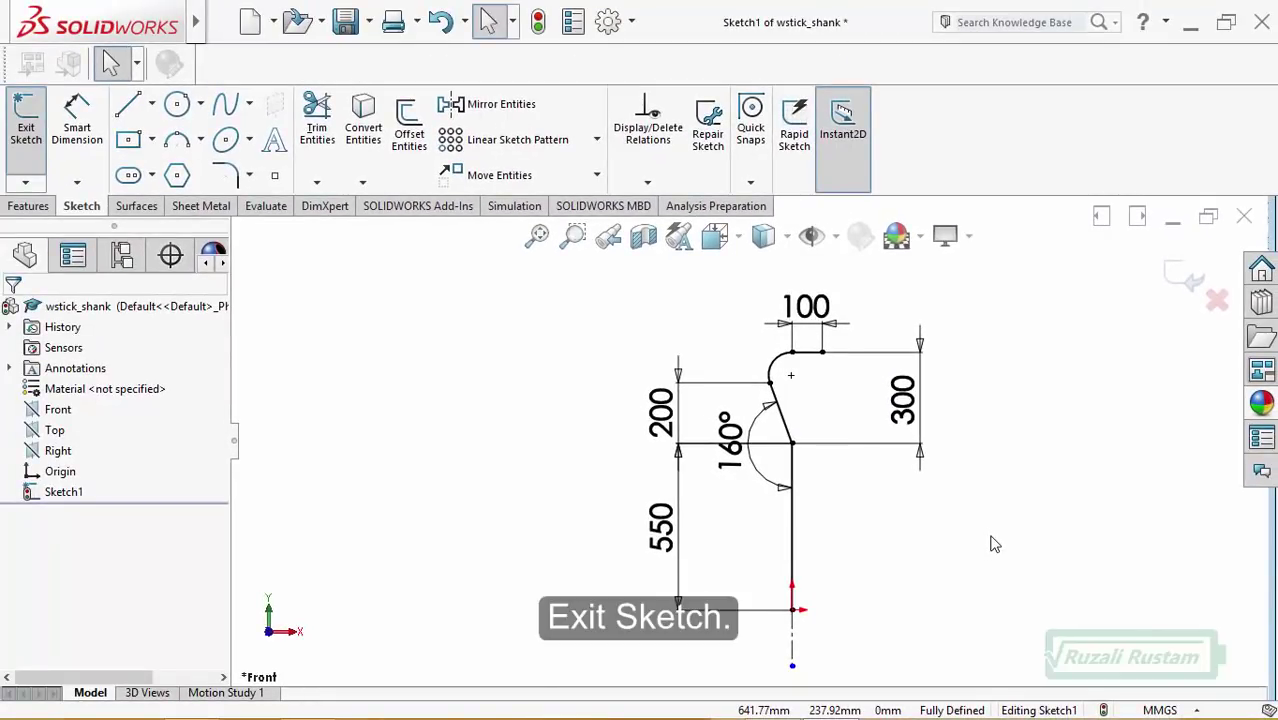
# - Exit the path sketch and view the Top plane face-on, leaving it selected
pyautogui.click(1199, 291)
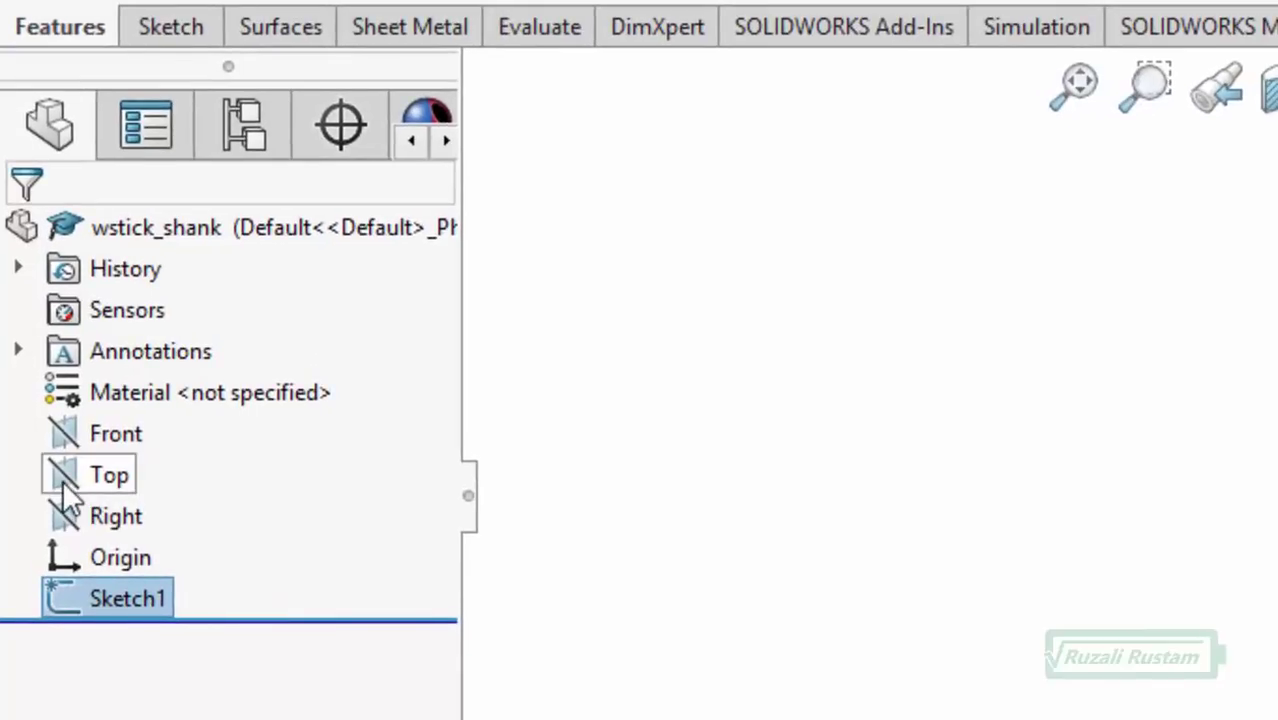
pyautogui.click(63, 479)
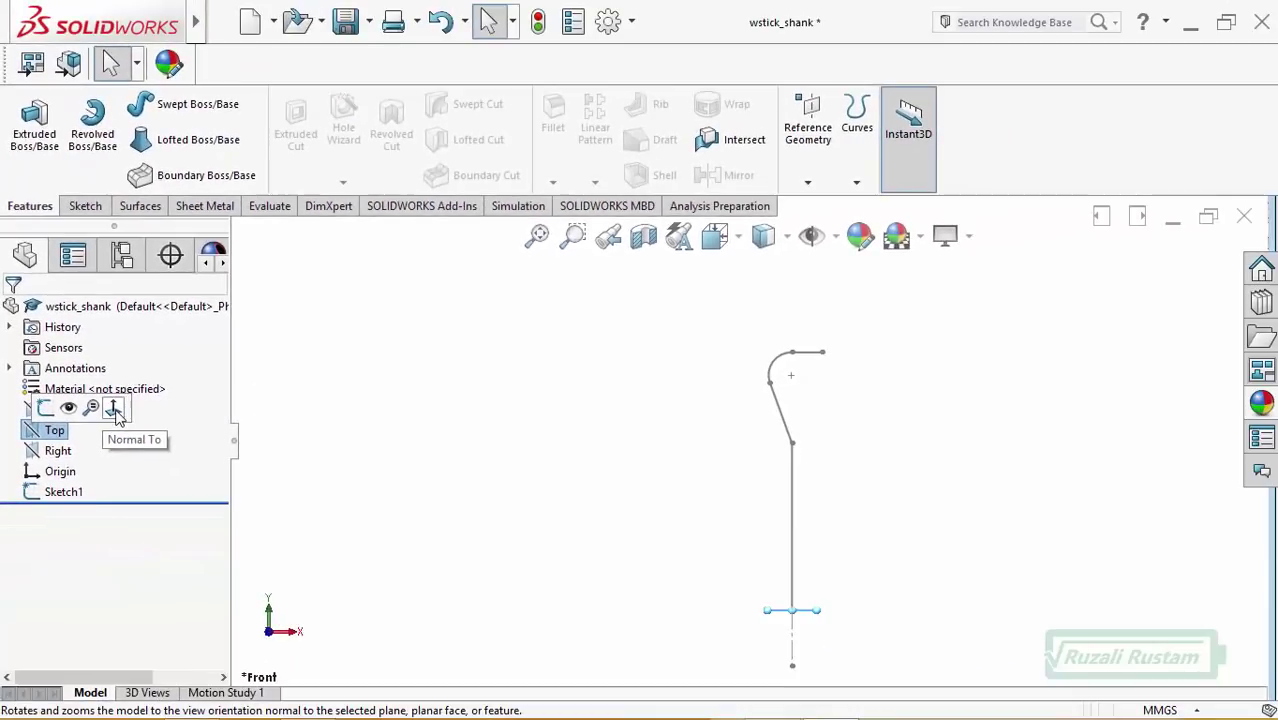
pyautogui.click(114, 409)
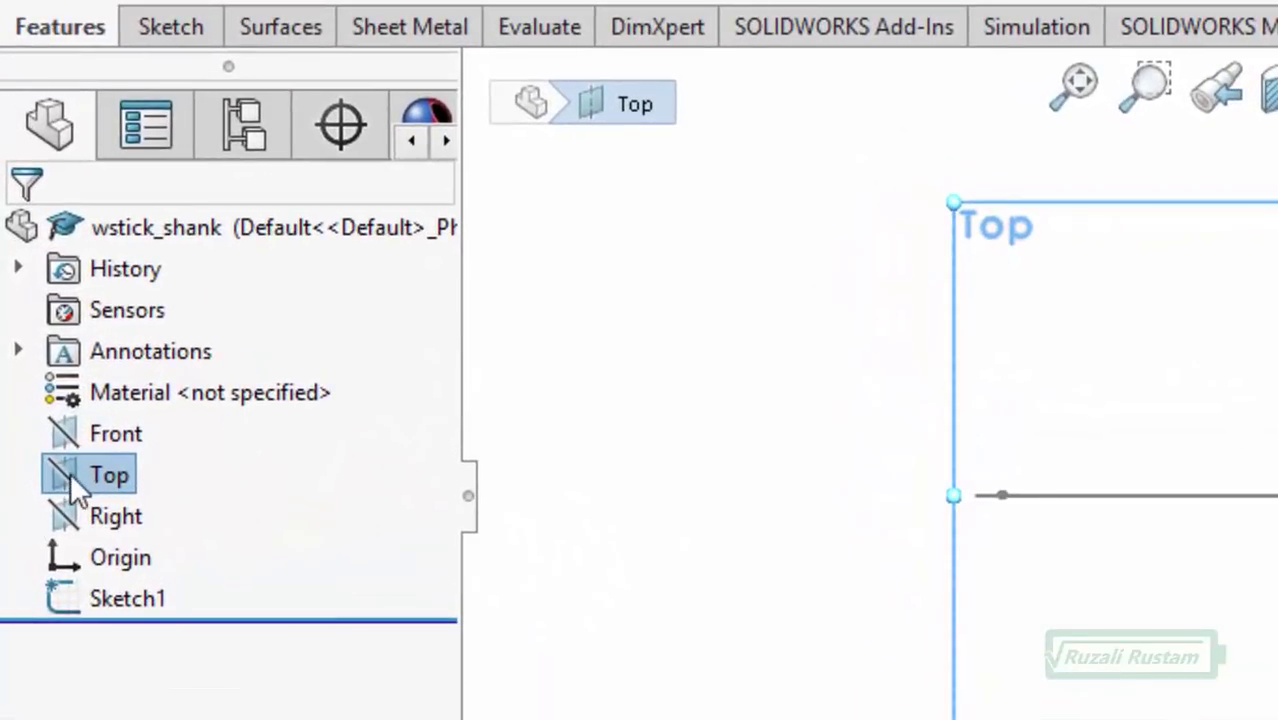
pyautogui.click(47, 449)
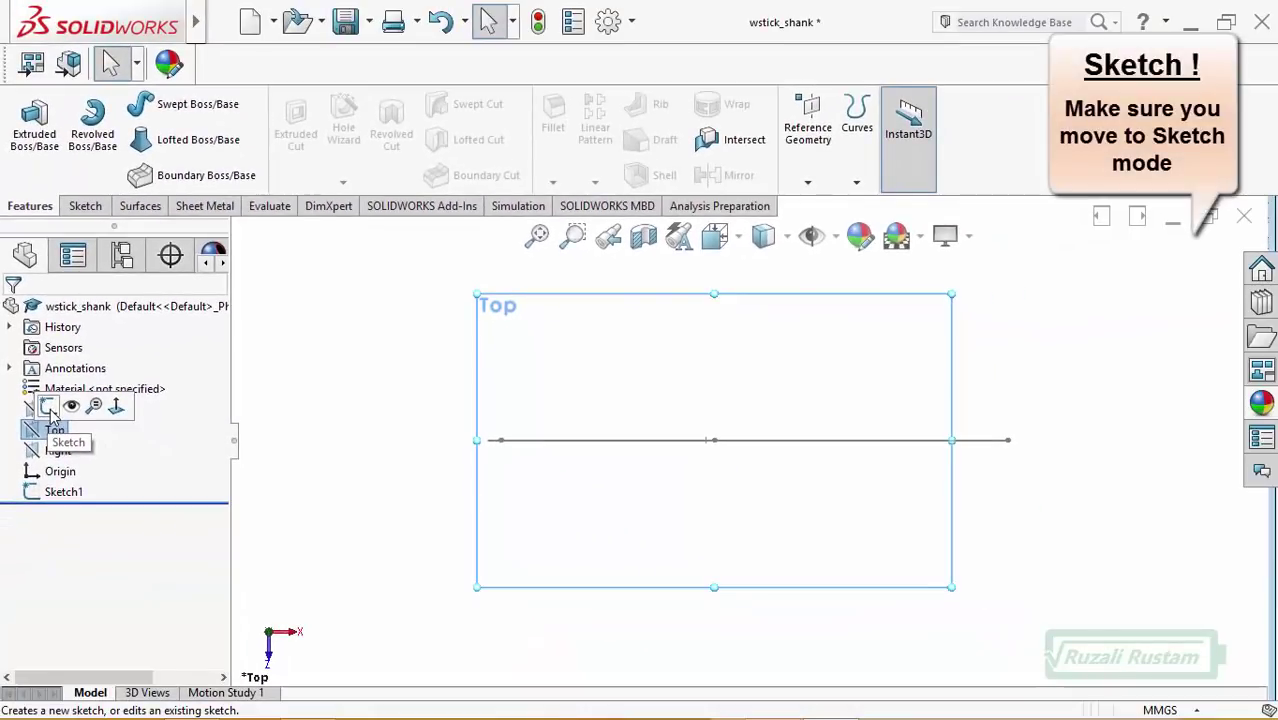
# - Start Sketch2 on the Top plane and draw a centre-radius circle centred on the origin
pyautogui.click(48, 407)
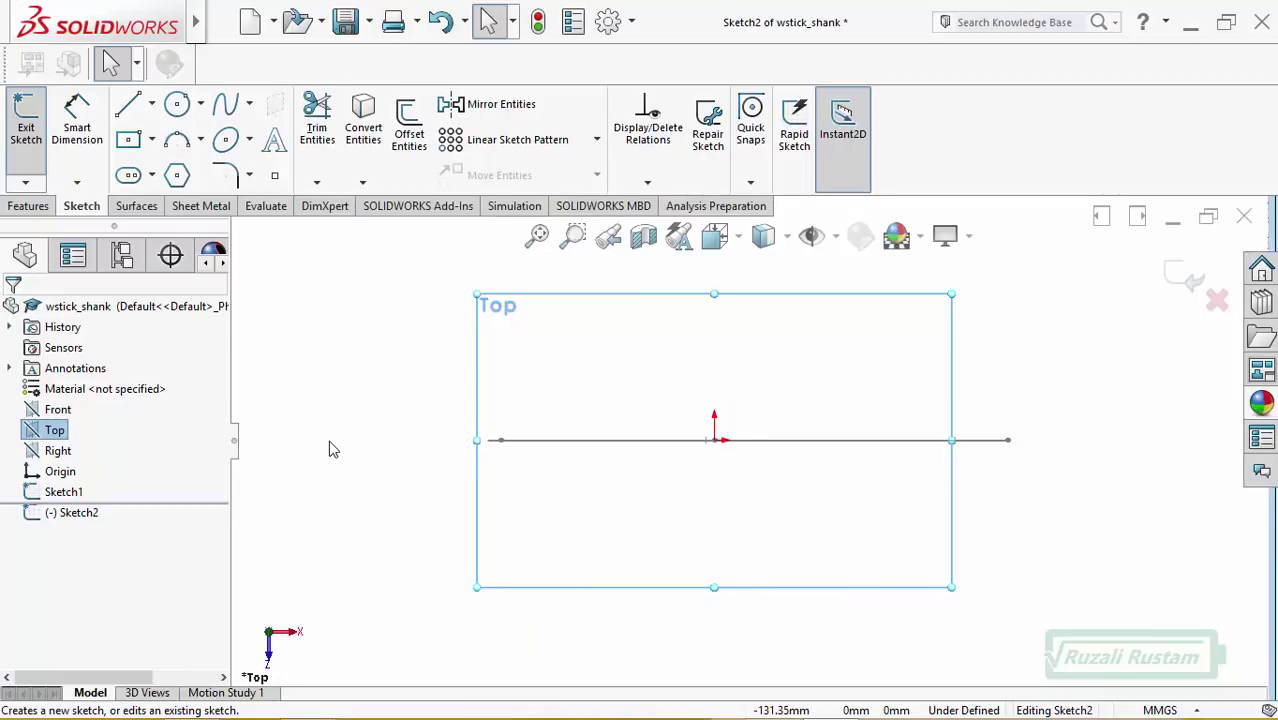
pyautogui.click(201, 106)
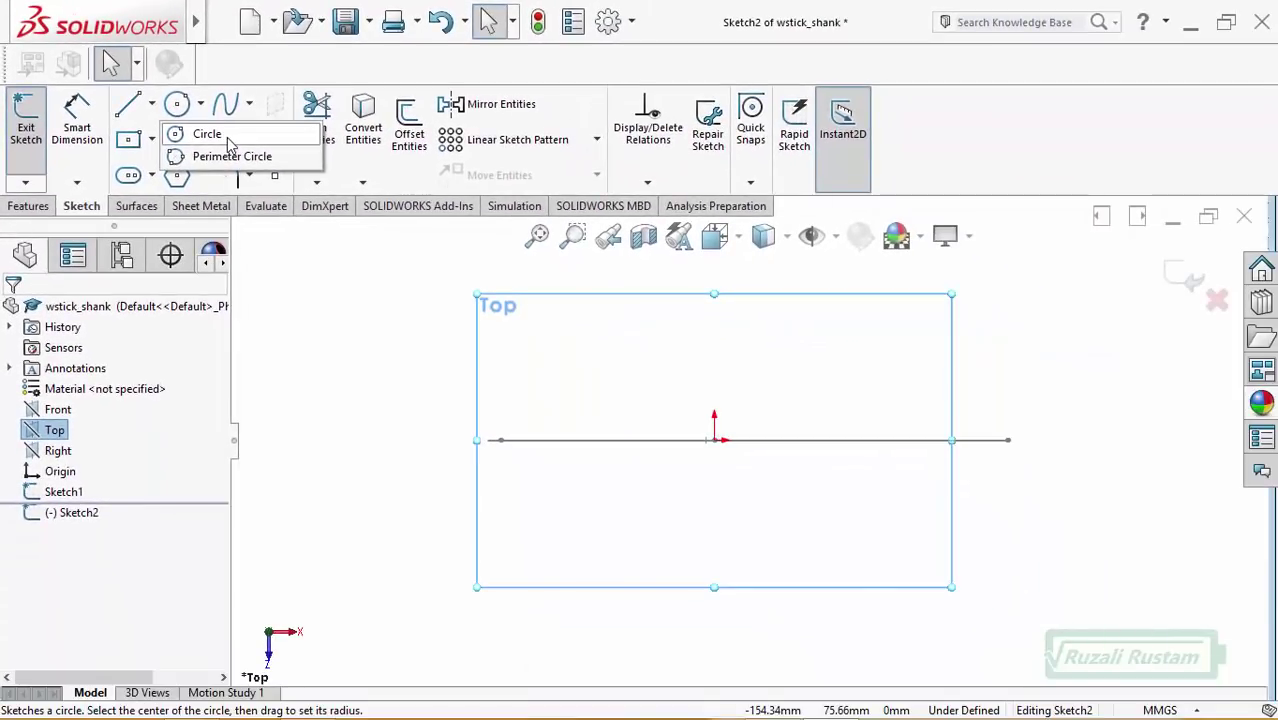
pyautogui.click(228, 137)
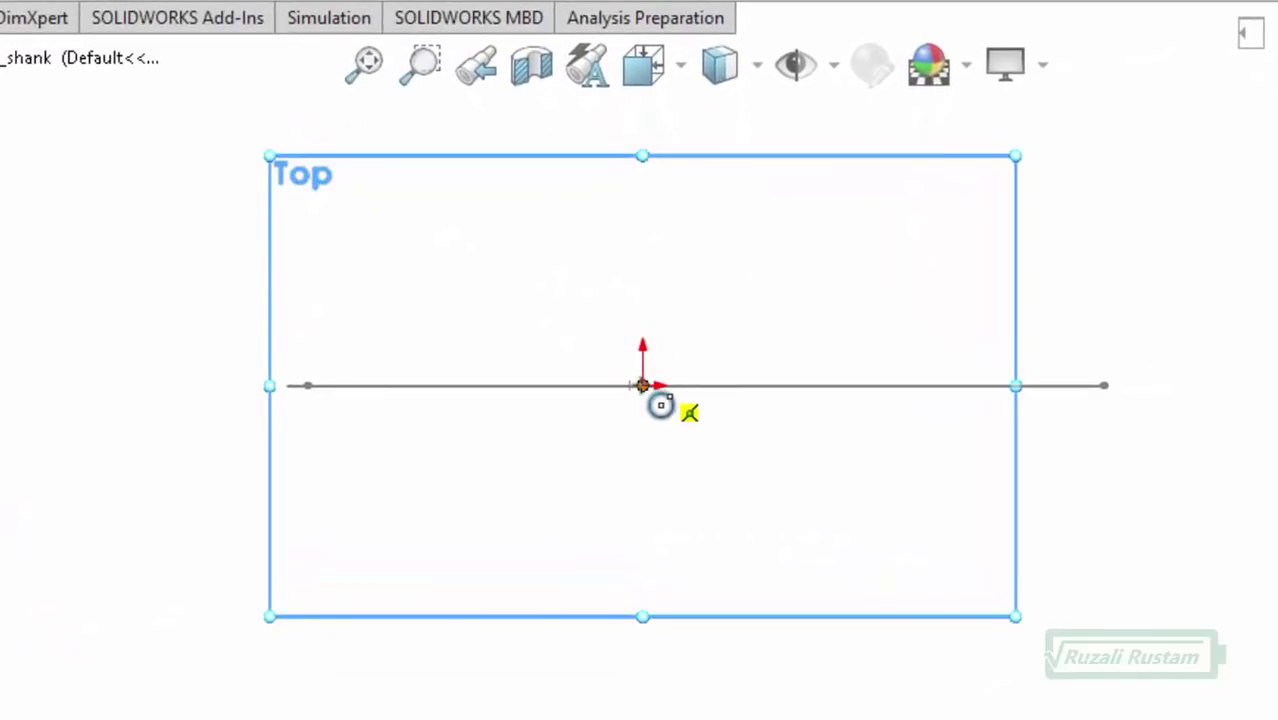
pyautogui.click(642, 386)
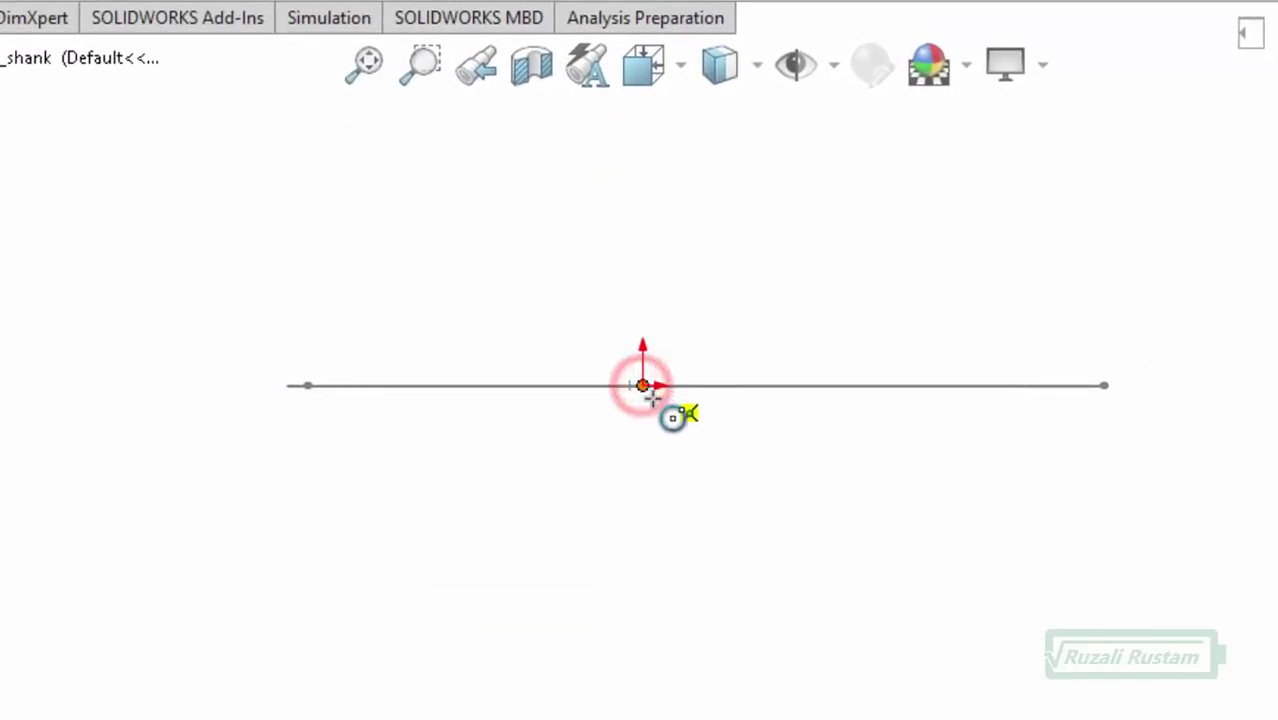
pyautogui.click(709, 417)
pyautogui.press('Escape')
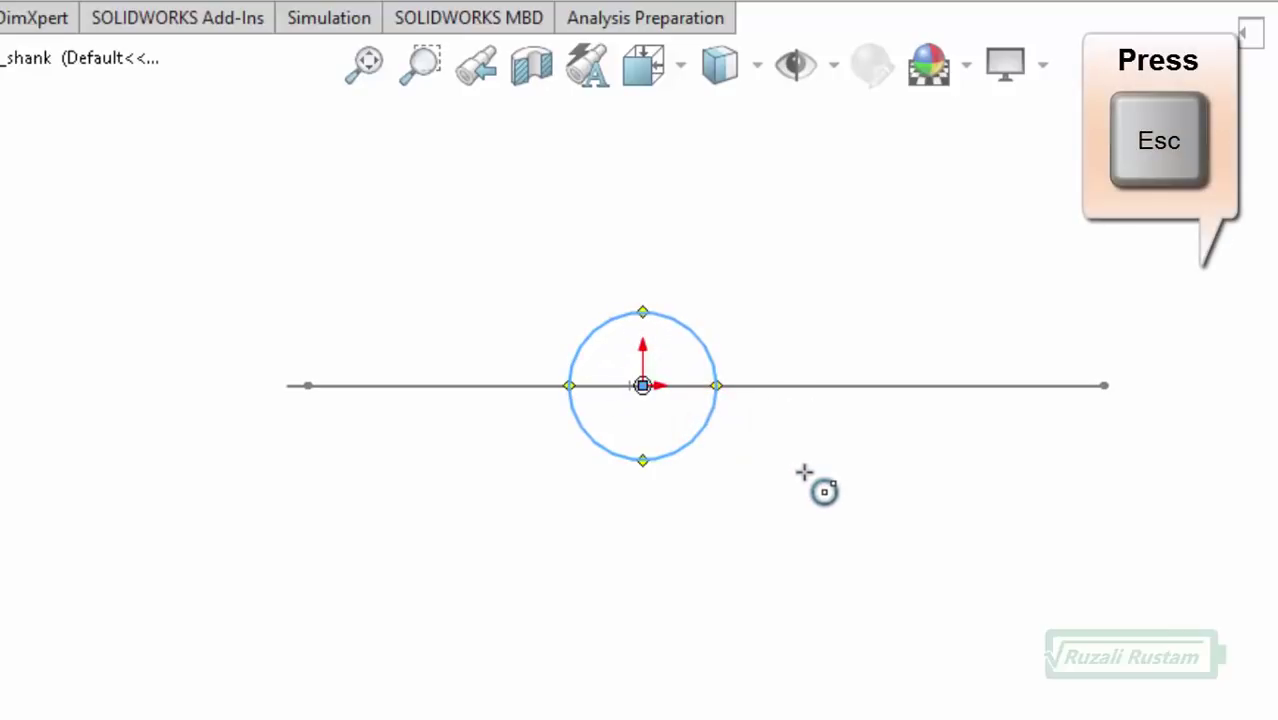
pyautogui.press('Escape')
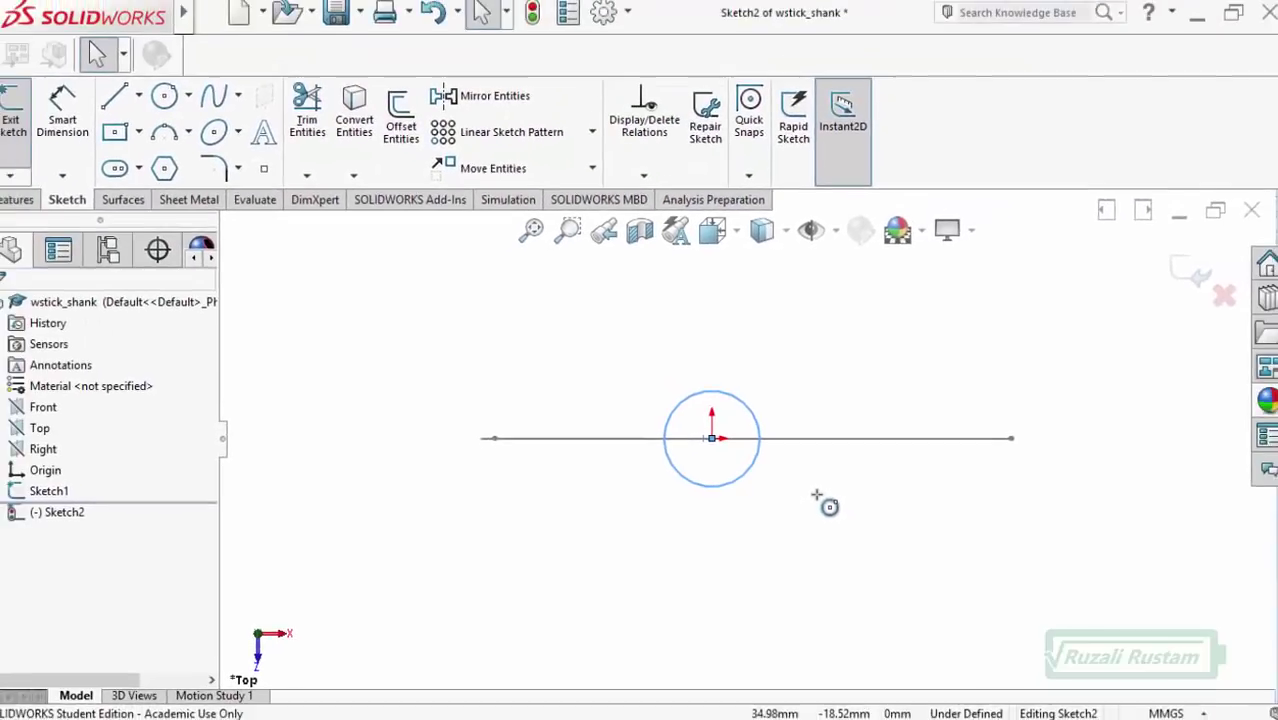
pyautogui.click(817, 496)
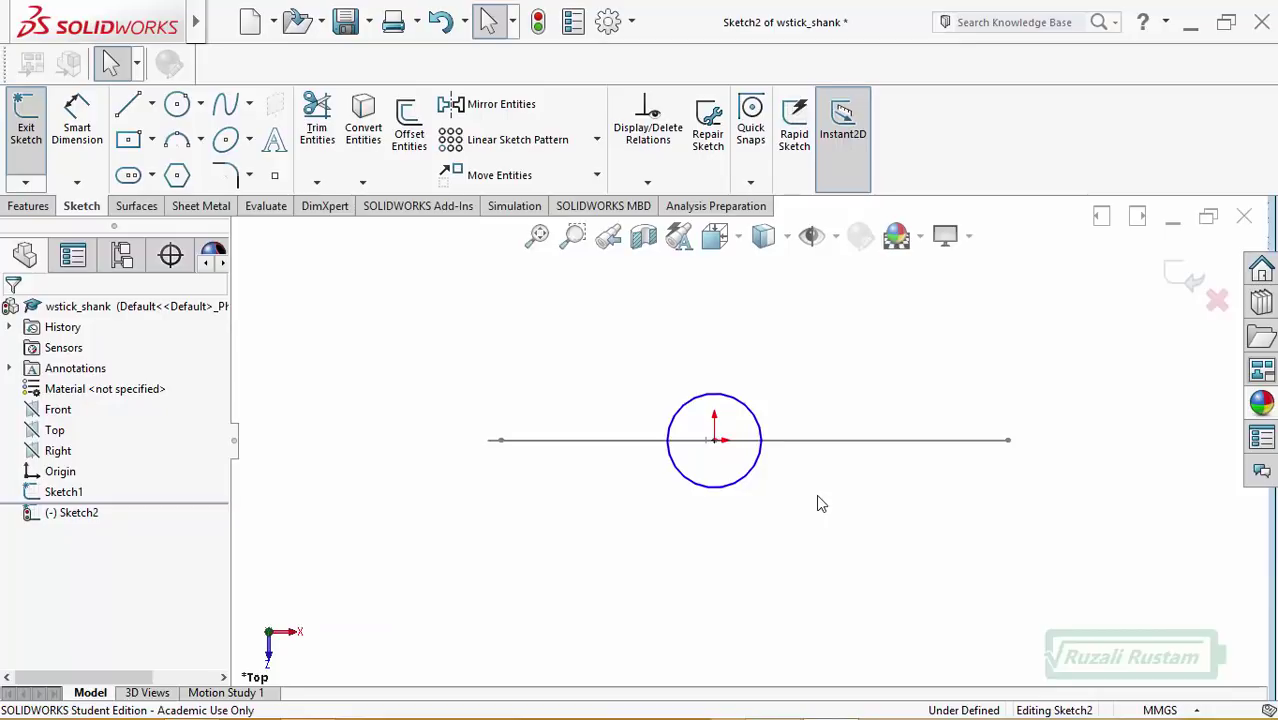
# - Give the profile circle a 25 mm diameter dimension, placed right of the circle
pyautogui.click(88, 152)
pyautogui.click(88, 150)
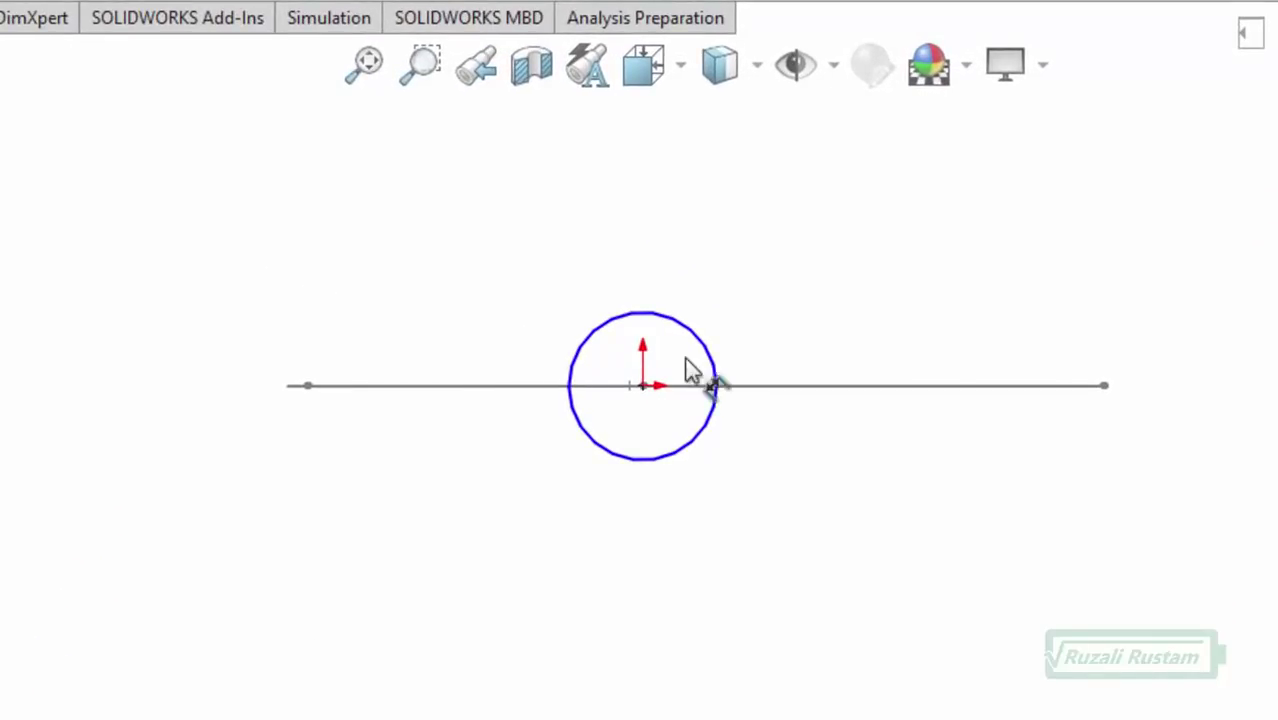
pyautogui.click(709, 358)
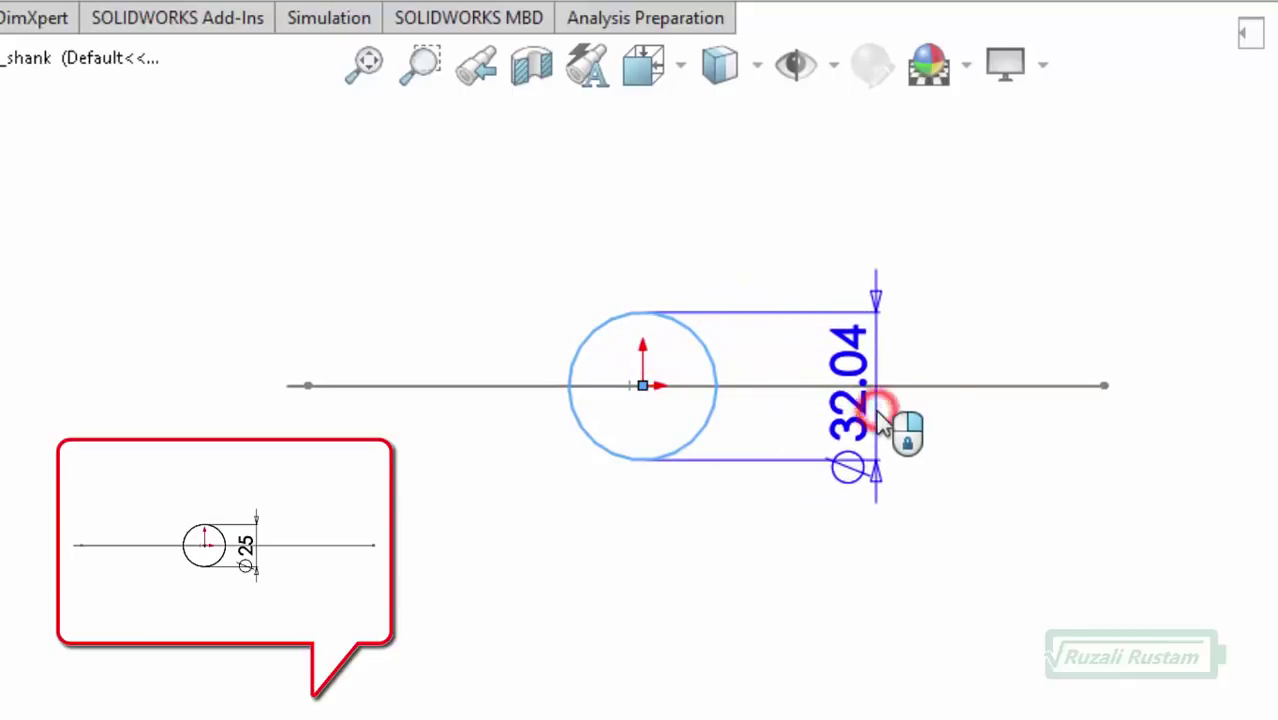
pyautogui.click(875, 412)
pyautogui.write('25')
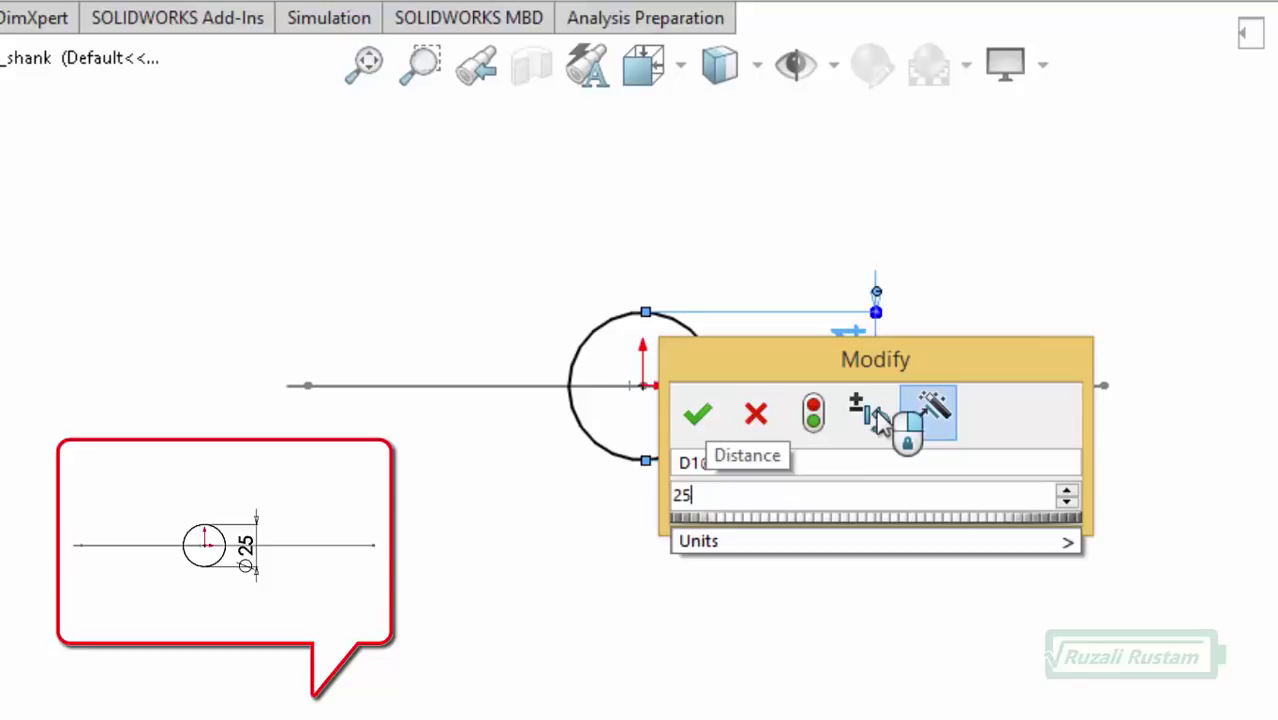
pyautogui.press('Return')
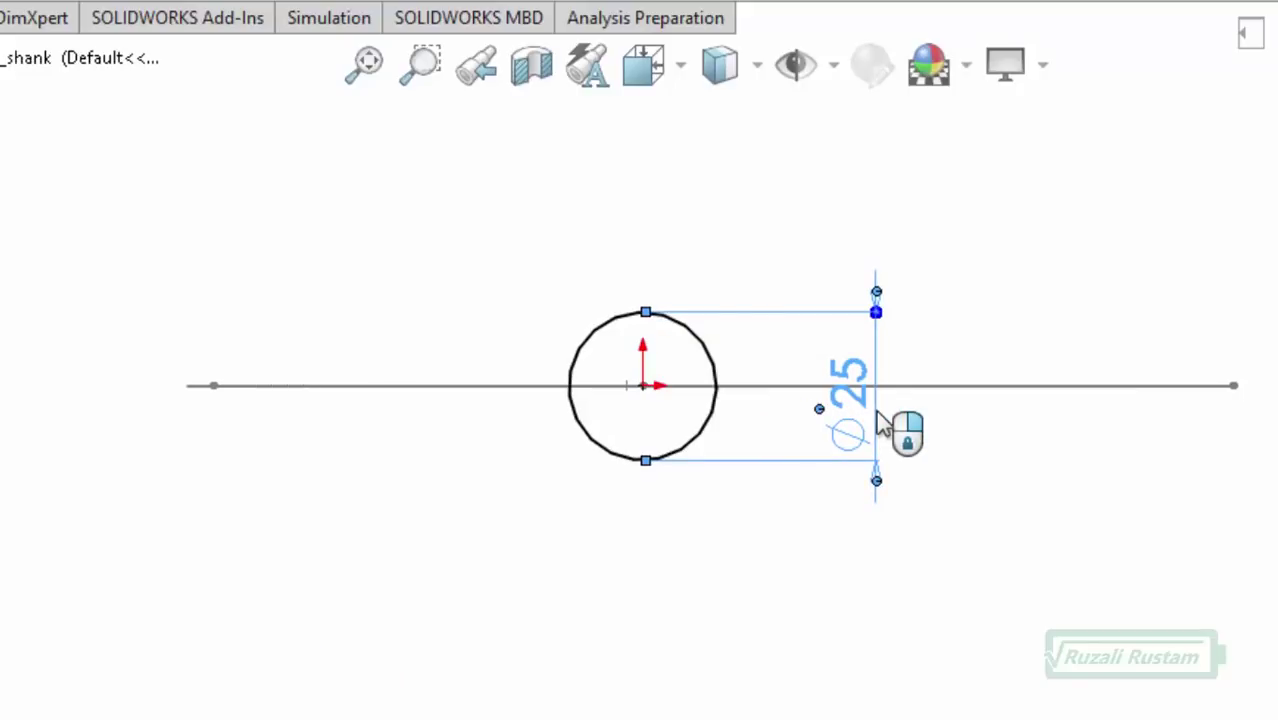
pyautogui.moveTo(855, 420); pyautogui.dragTo(838, 420)
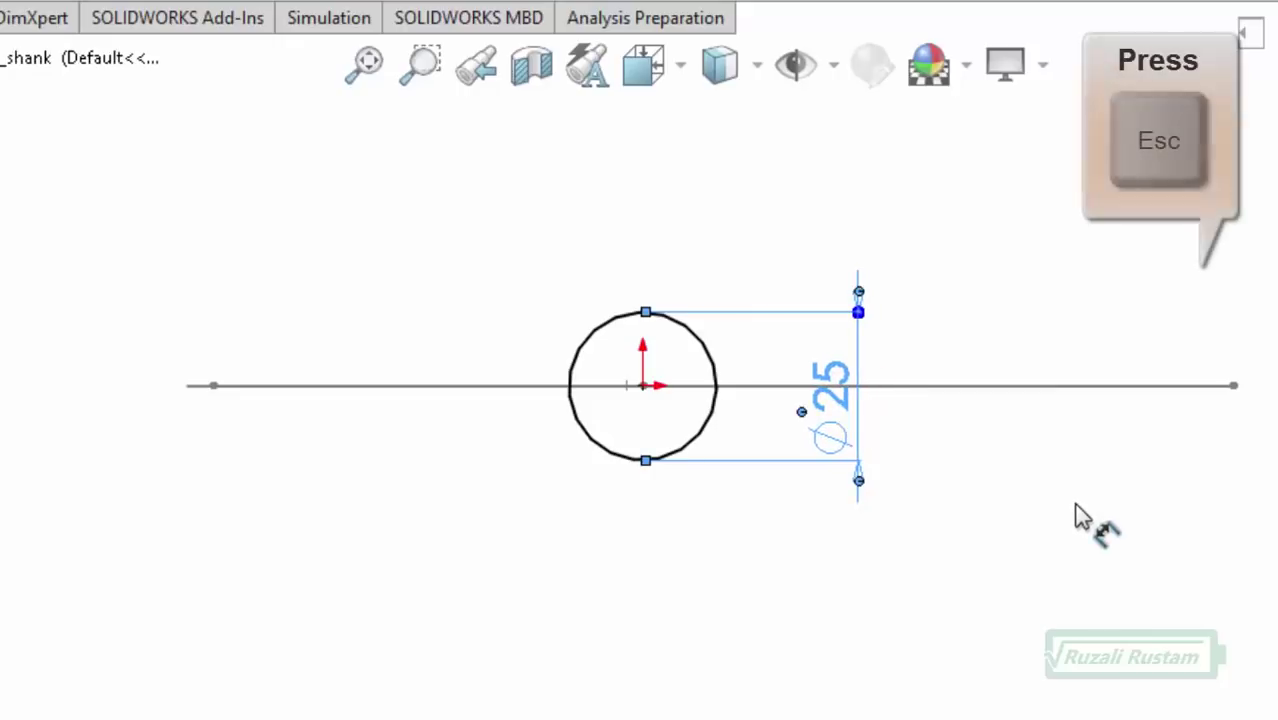
pyautogui.press('Escape')
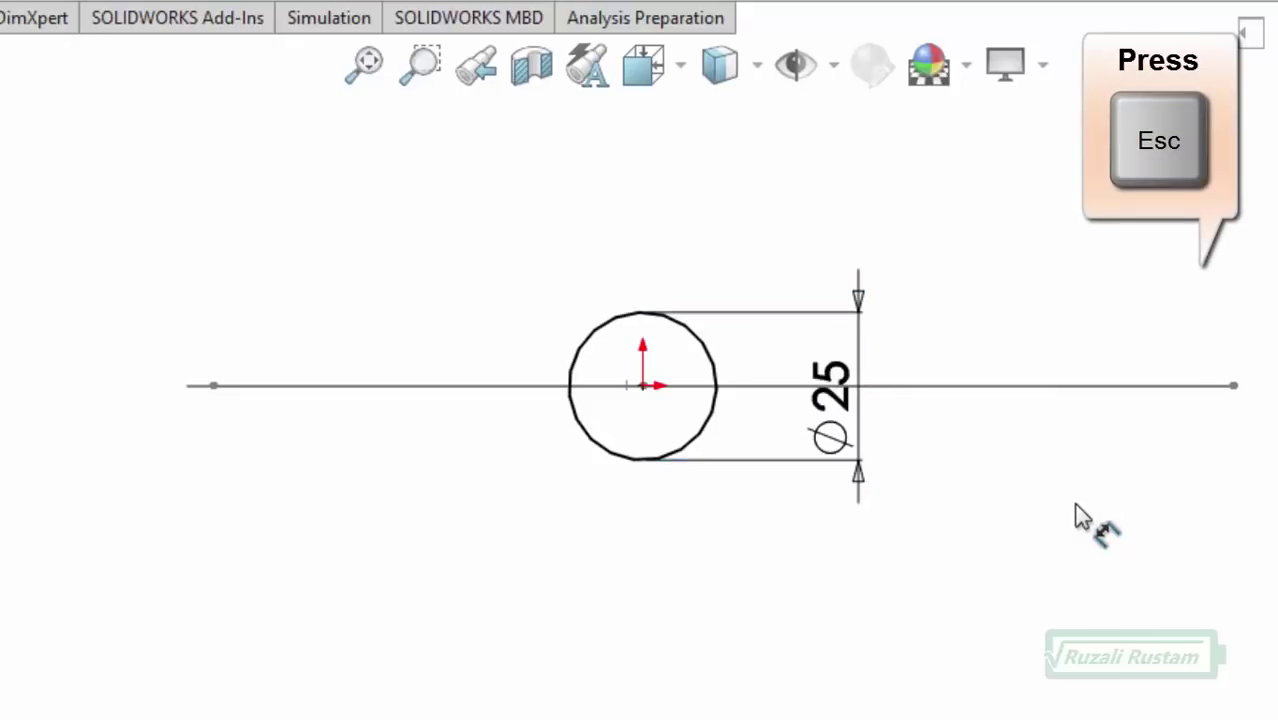
pyautogui.press('Escape')
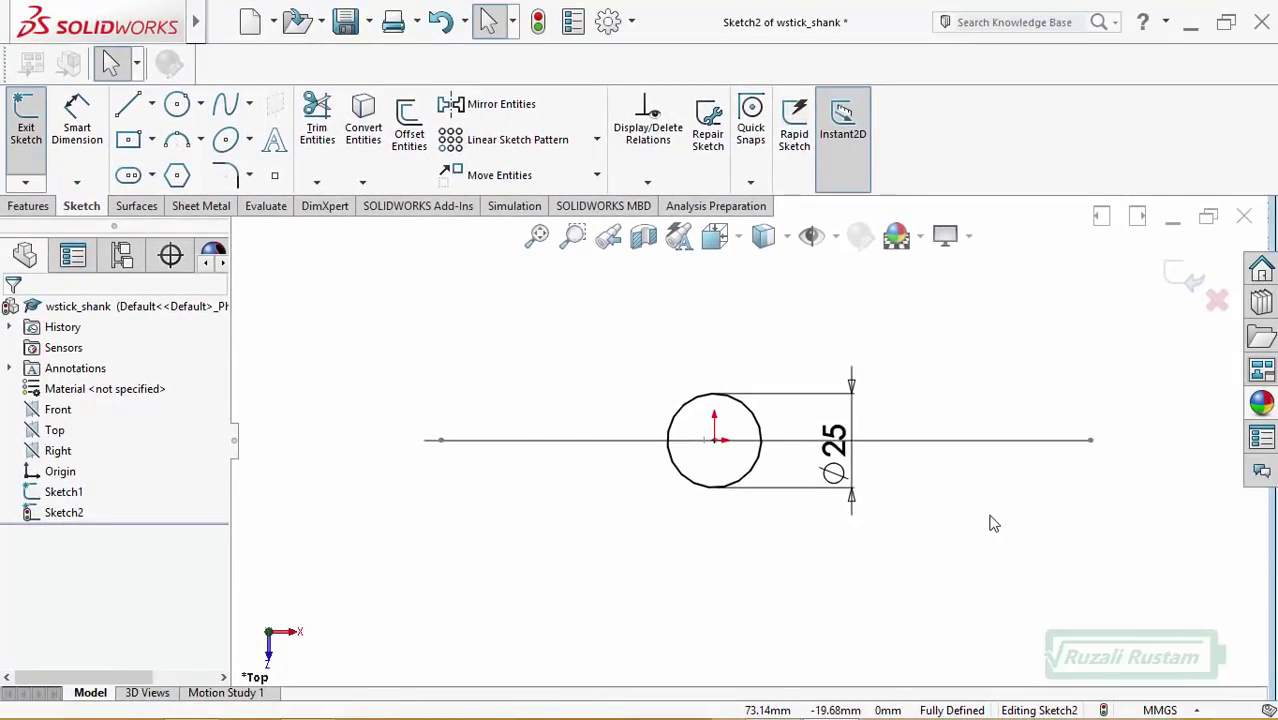
# - Exit Sketch2 and switch to the Front view orientation
pyautogui.click(1196, 285)
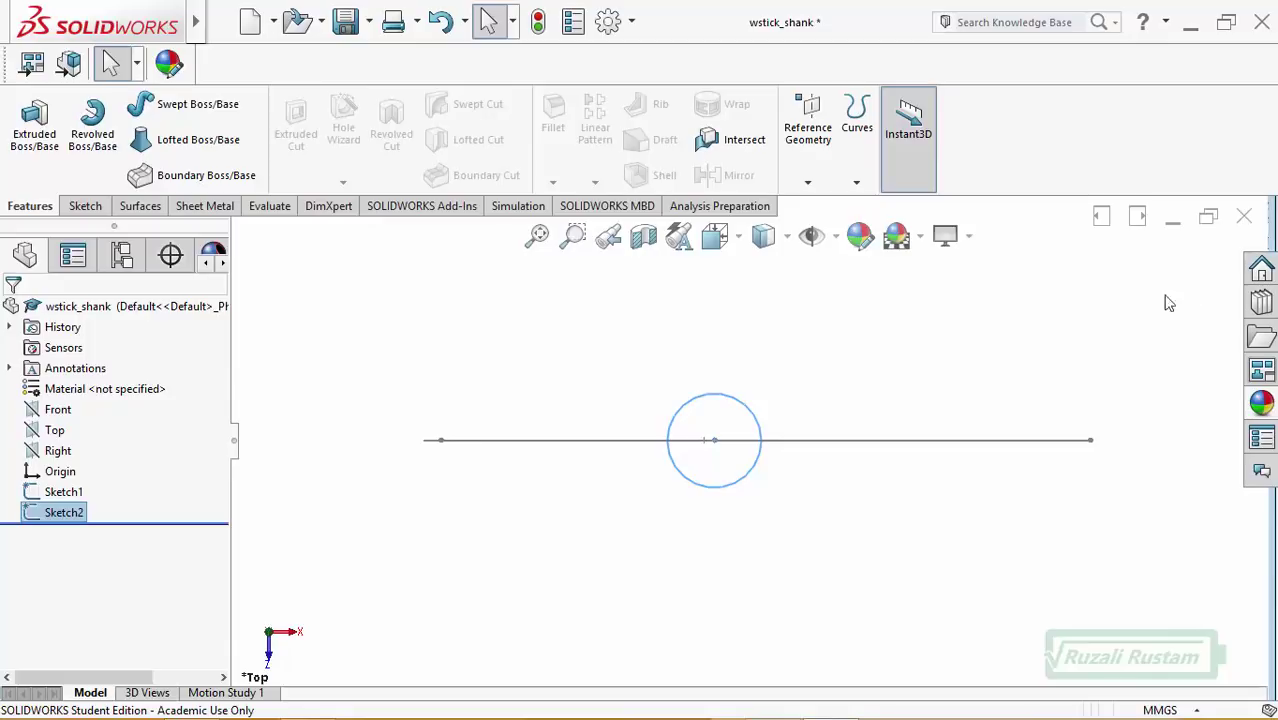
pyautogui.click(737, 250)
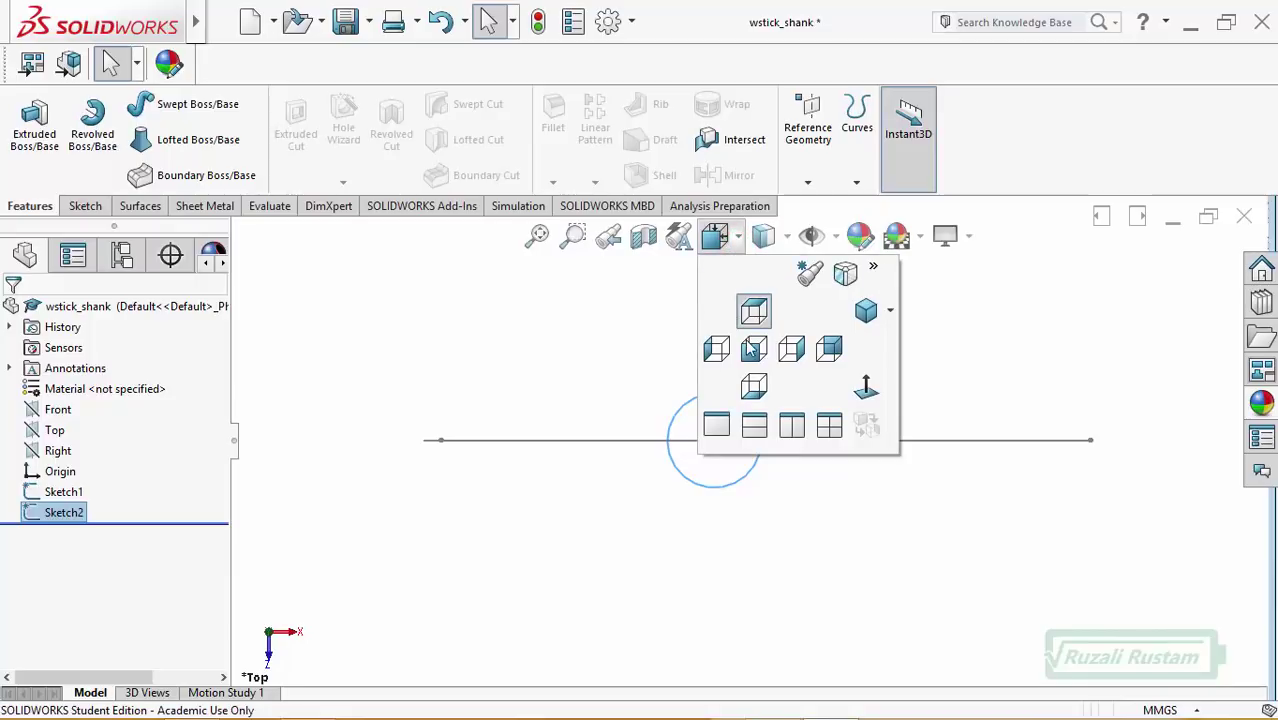
pyautogui.click(754, 349)
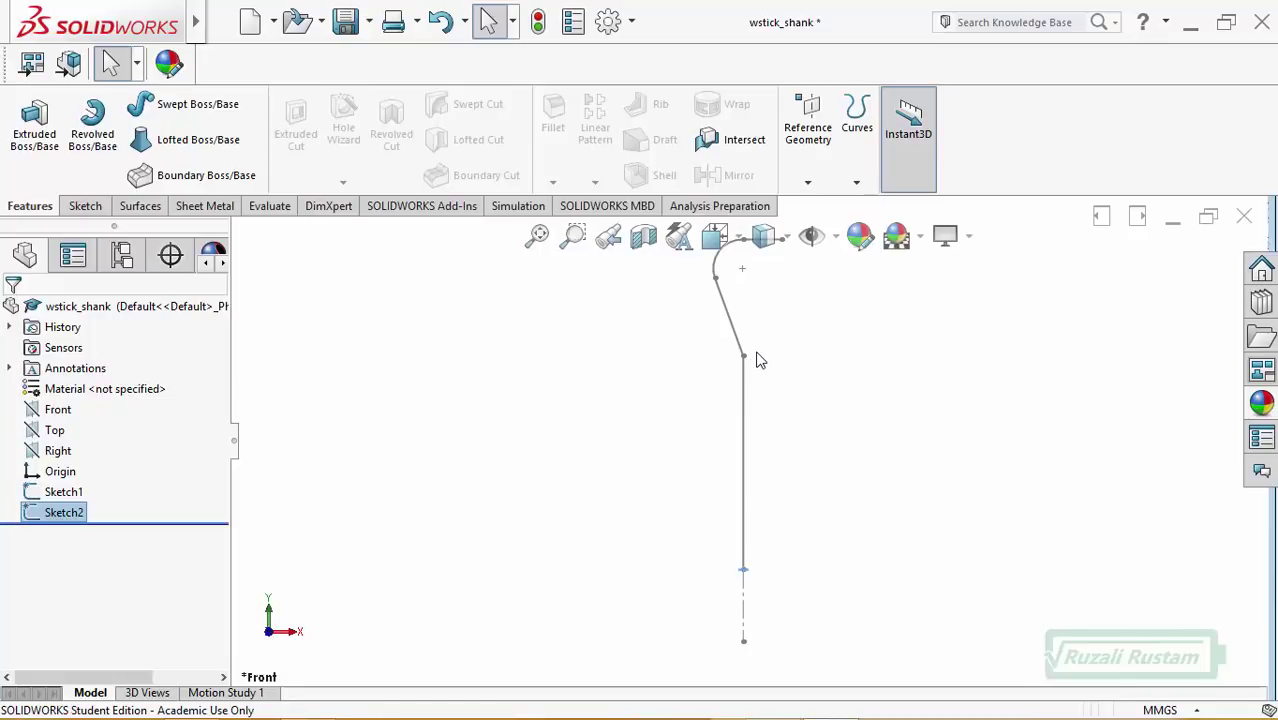
# - Rotate the view around Sketch2 until the profile circle shows in 3D at the path's end
pyautogui.click(784, 569)
pyautogui.rightClick(784, 569)
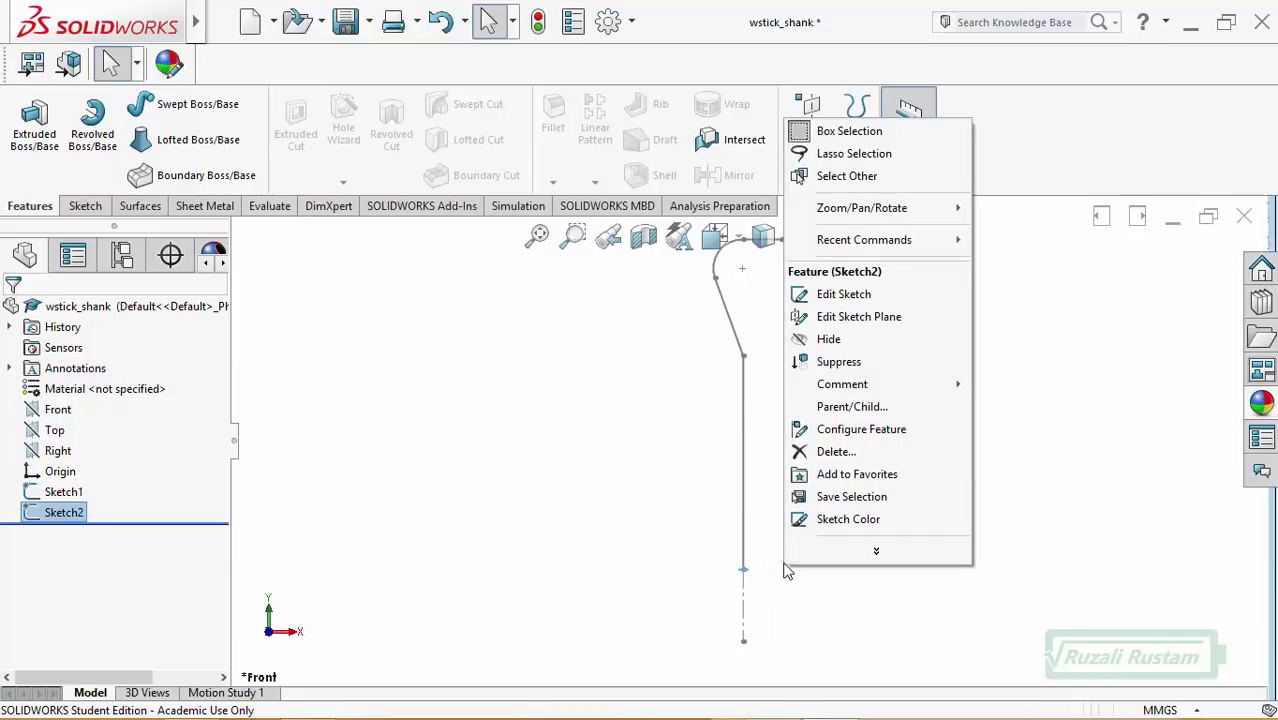
pyautogui.moveTo(861, 208)
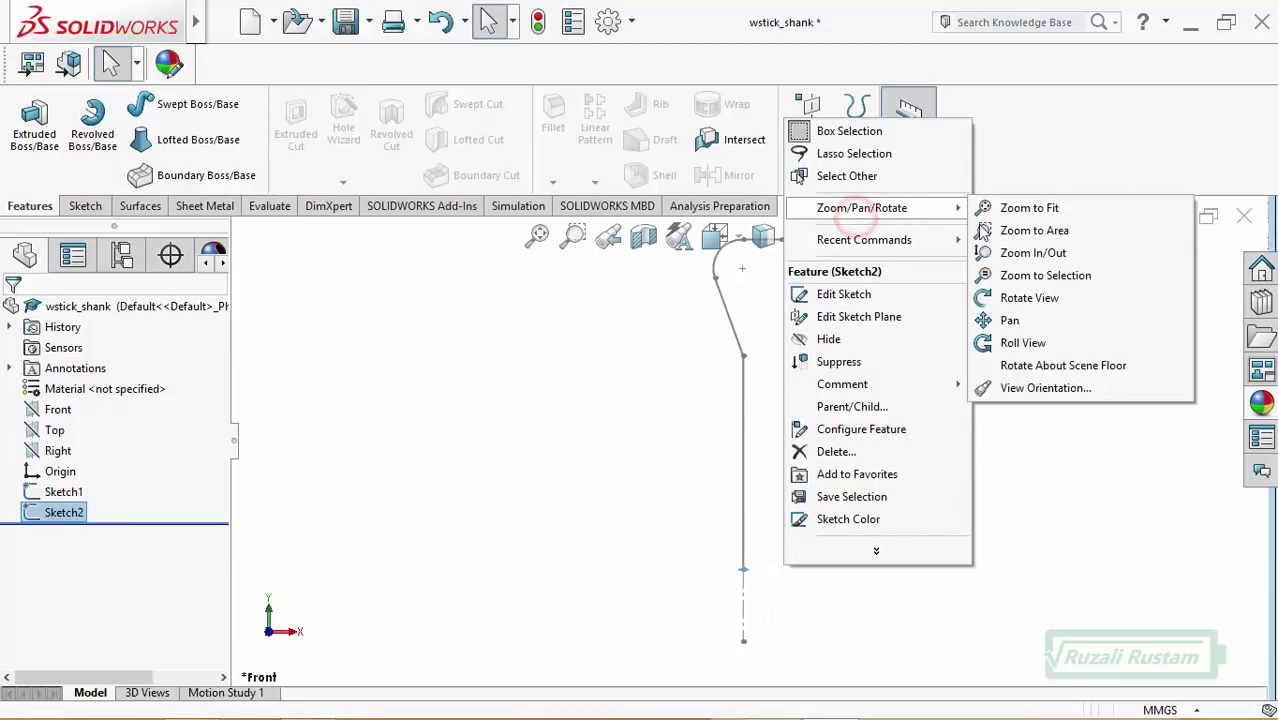
pyautogui.click(1036, 298)
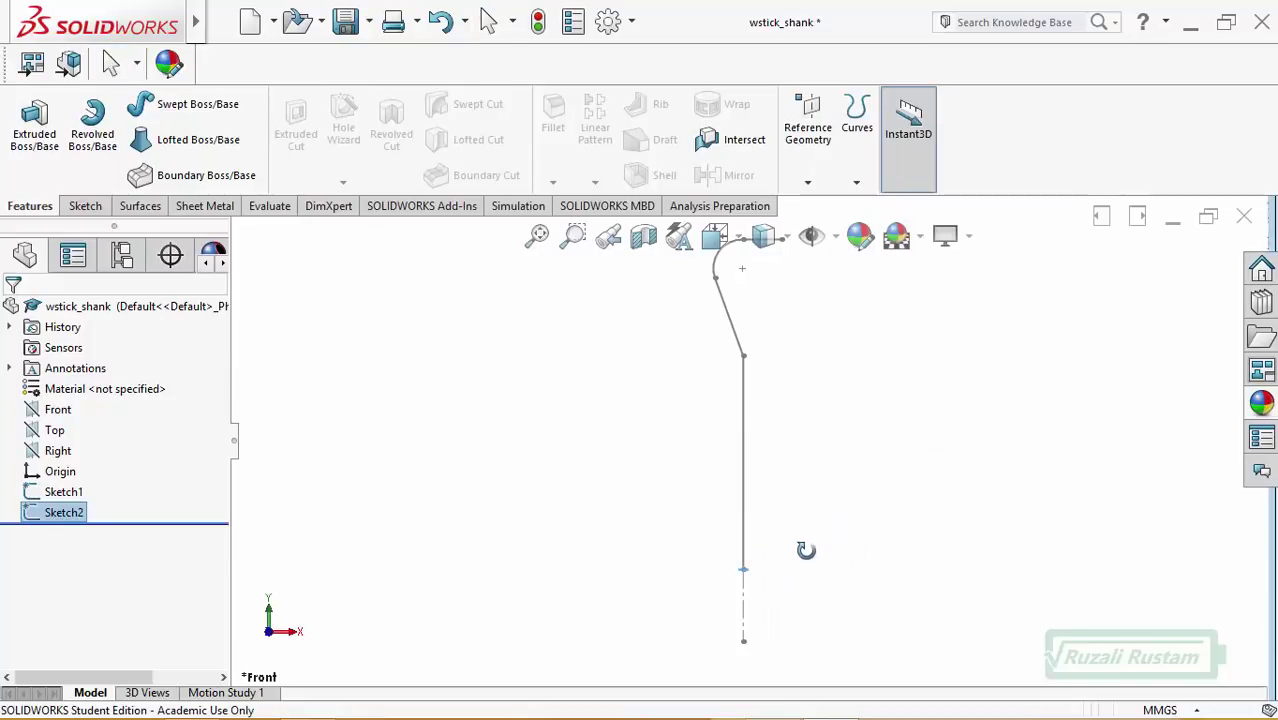
pyautogui.moveTo(768, 570); pyautogui.dragTo(781, 443)
pyautogui.scroll(2, 781, 443)
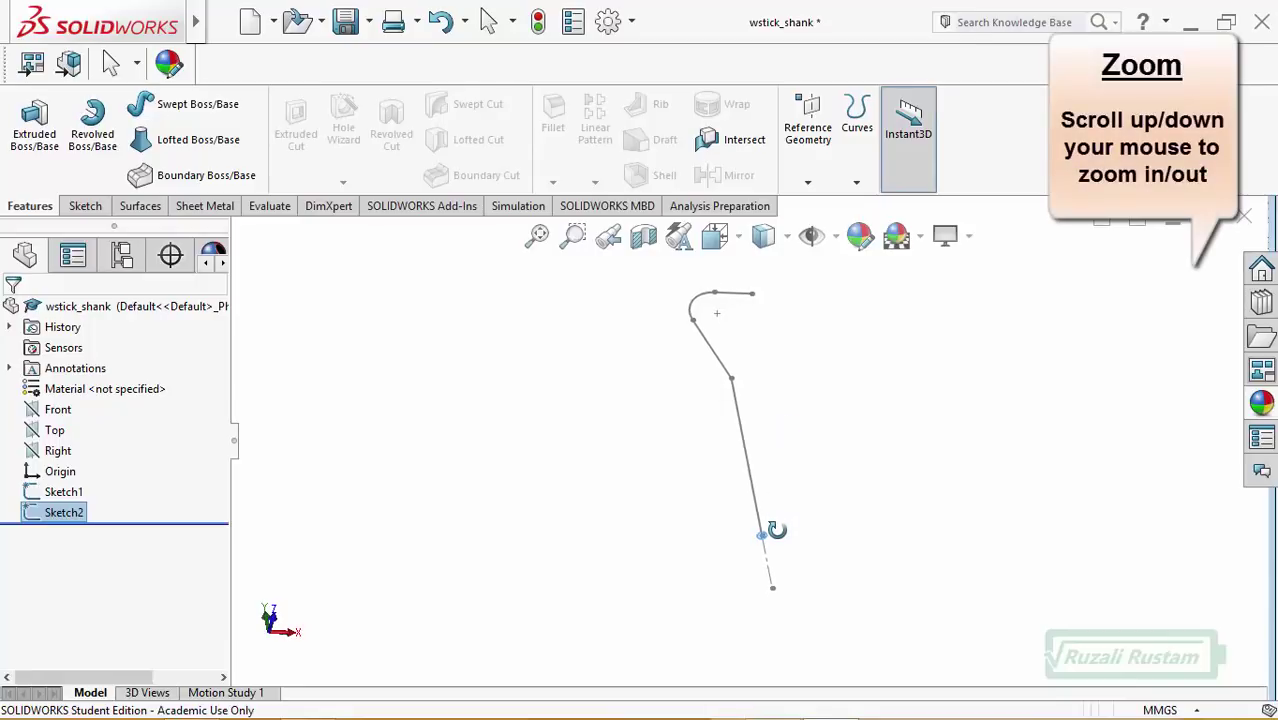
pyautogui.moveTo(777, 530)
pyautogui.mouseDown()
pyautogui.moveTo(742, 523)
pyautogui.moveTo(752, 518)
pyautogui.mouseUp()
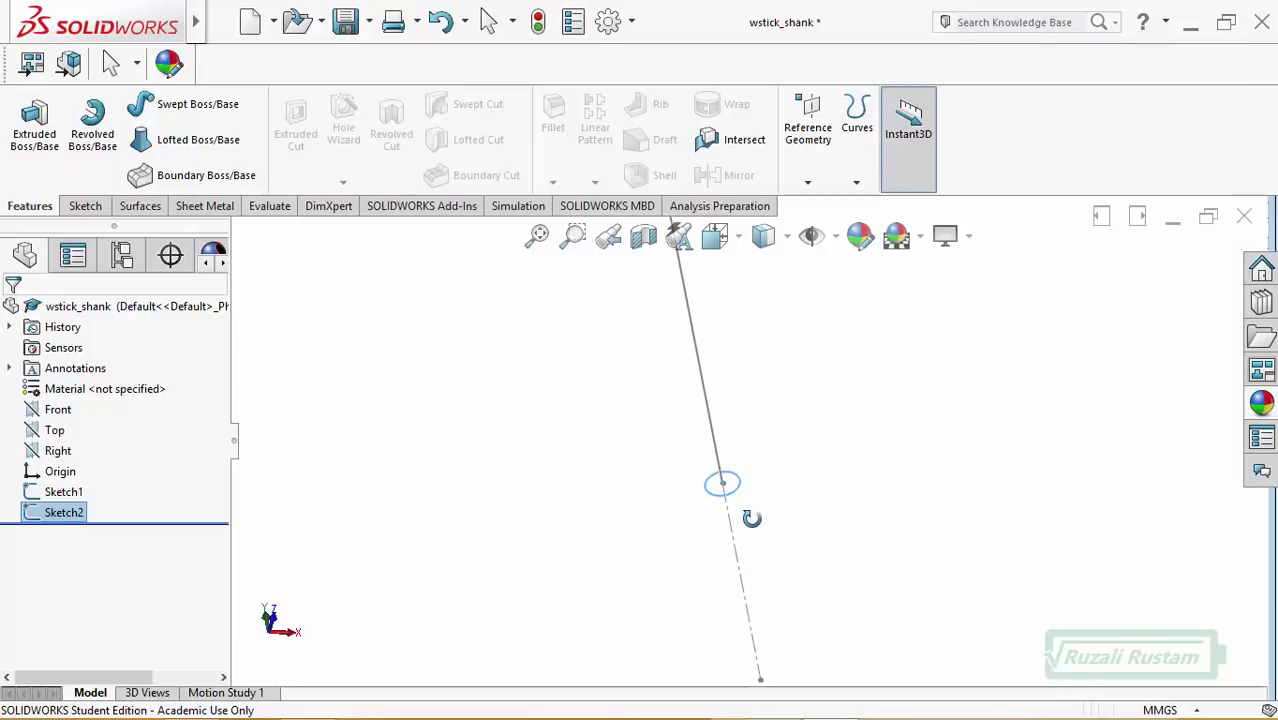
pyautogui.press('Escape')
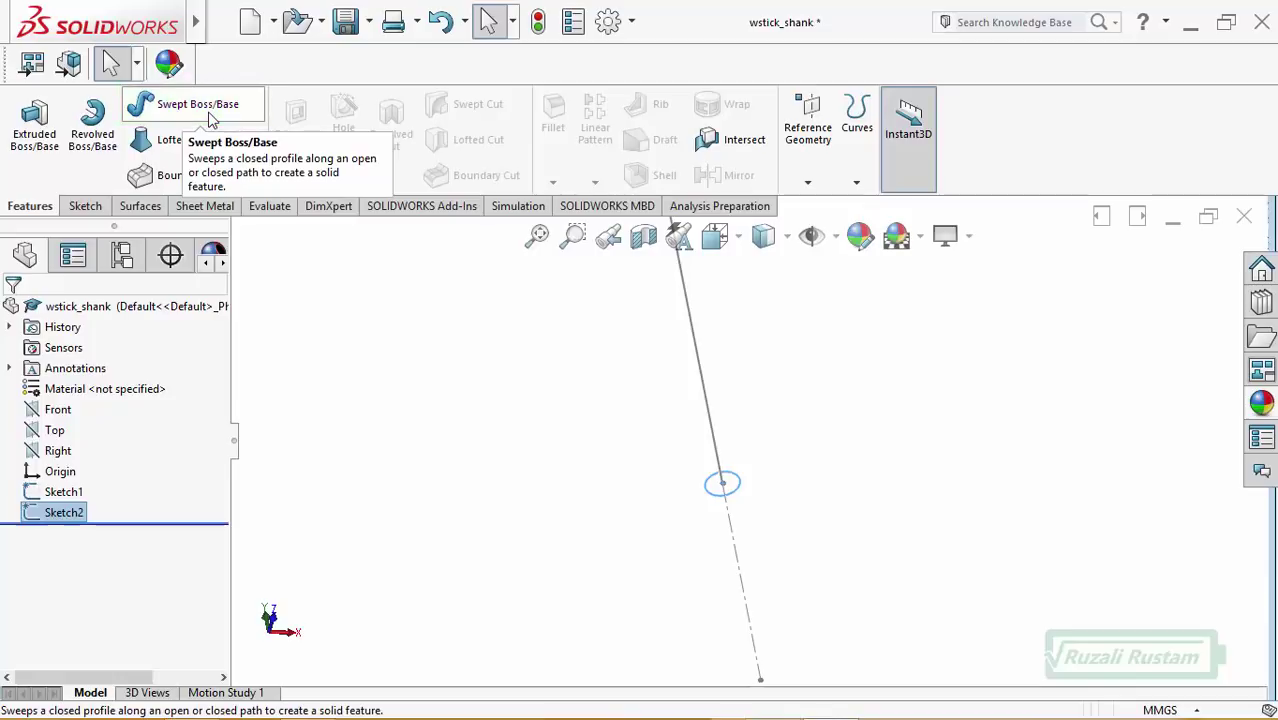
# - Start a sweep with Sketch2 as profile and Sketch1 as the path
pyautogui.click(210, 118)
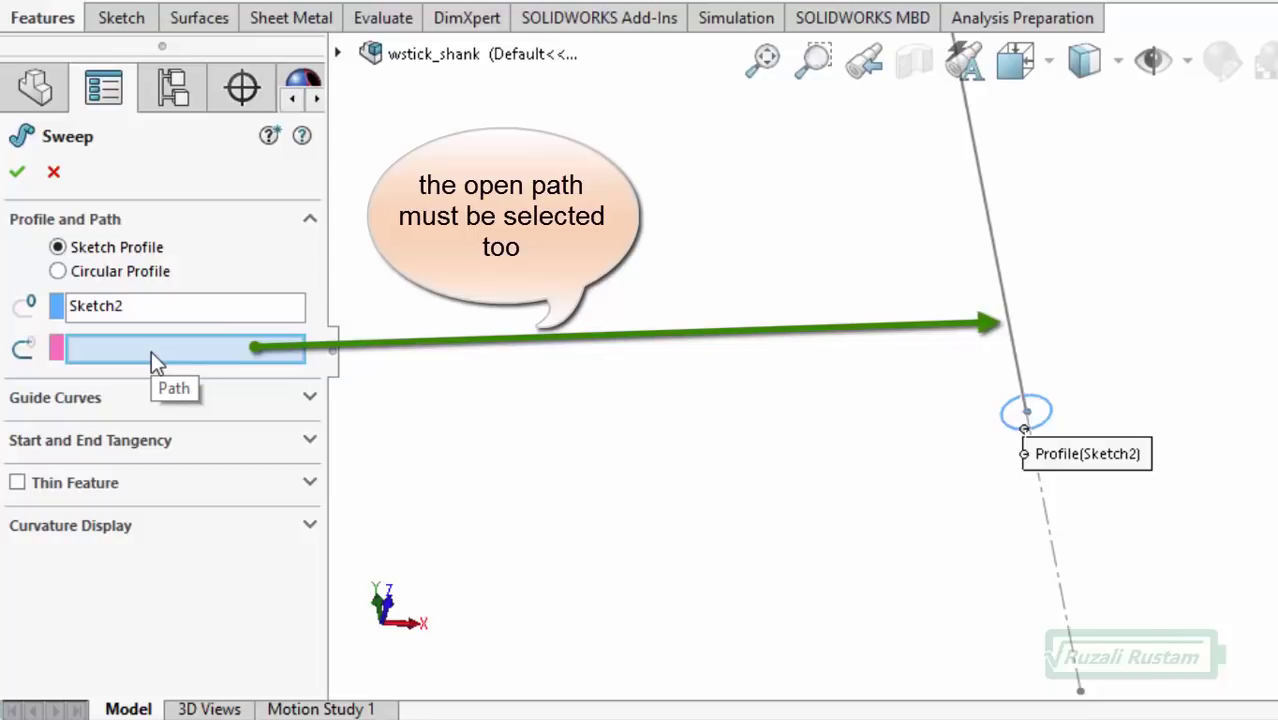
pyautogui.click(151, 351)
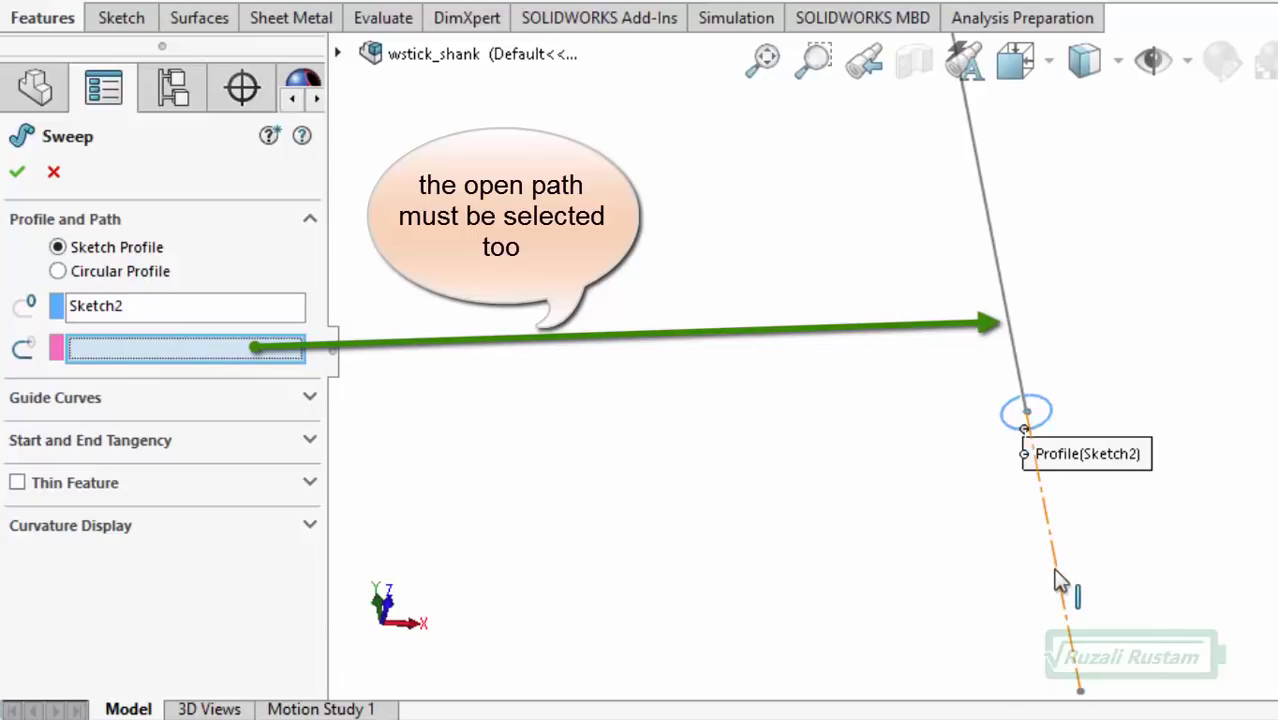
pyautogui.click(1057, 578)
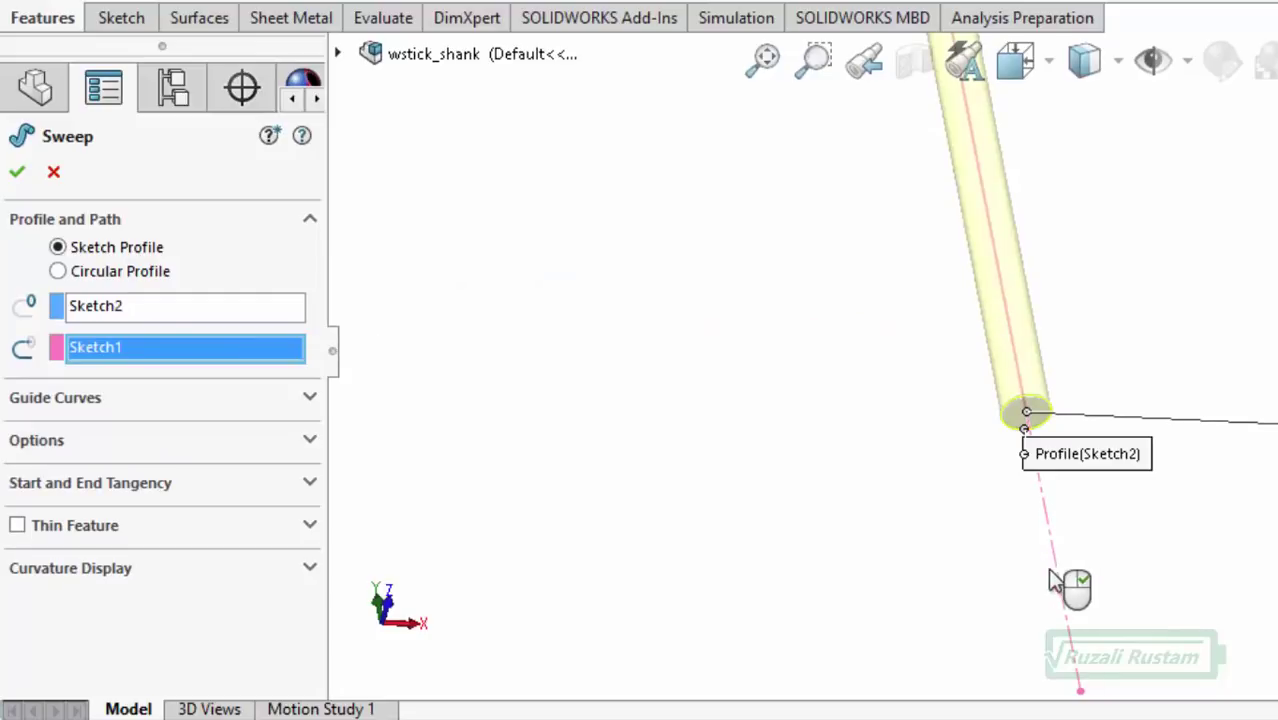
# - Make the sweep a thin feature with reversed direction and 2 mm wall thickness
pyautogui.click(18, 528)
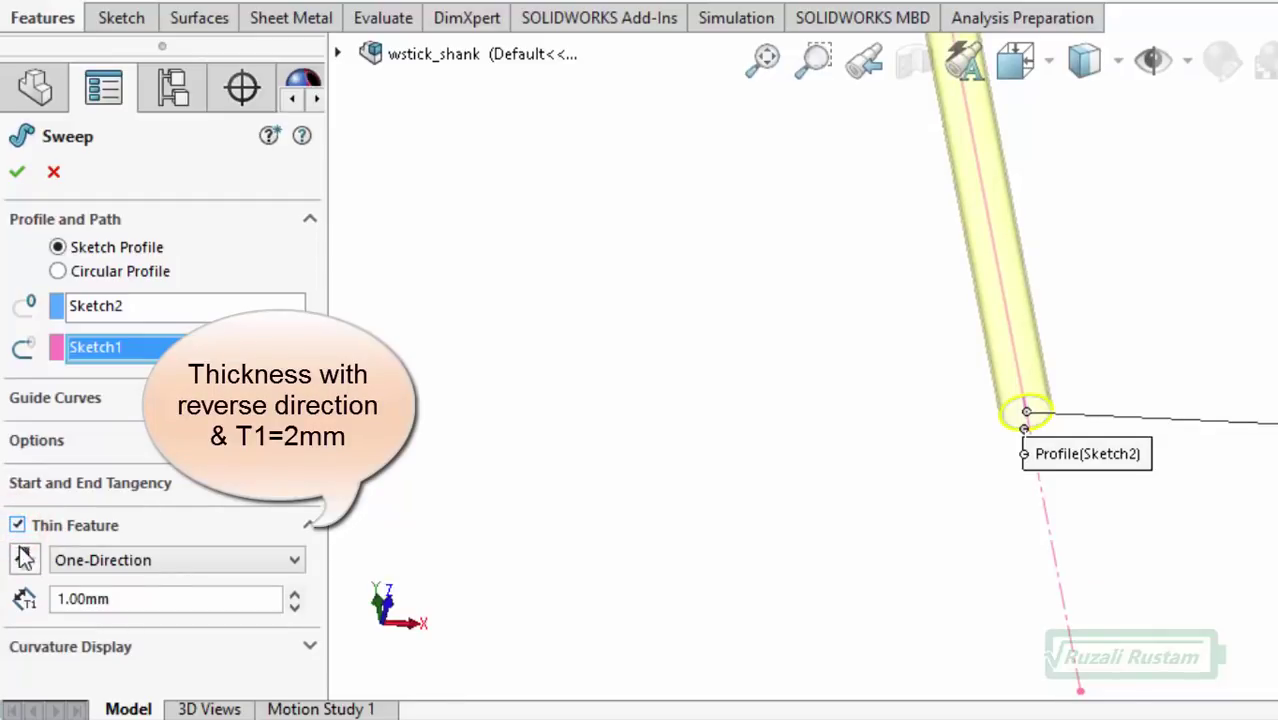
pyautogui.click(25, 558)
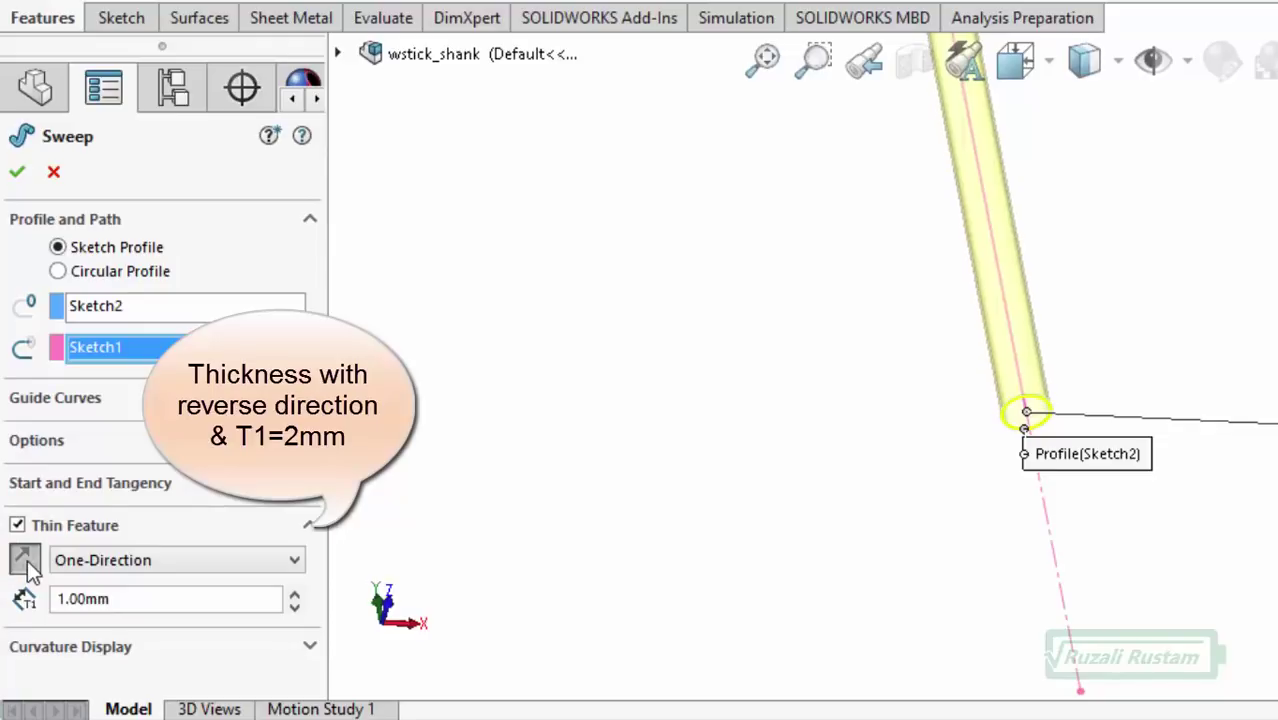
pyautogui.moveTo(126, 598); pyautogui.dragTo(58, 594)
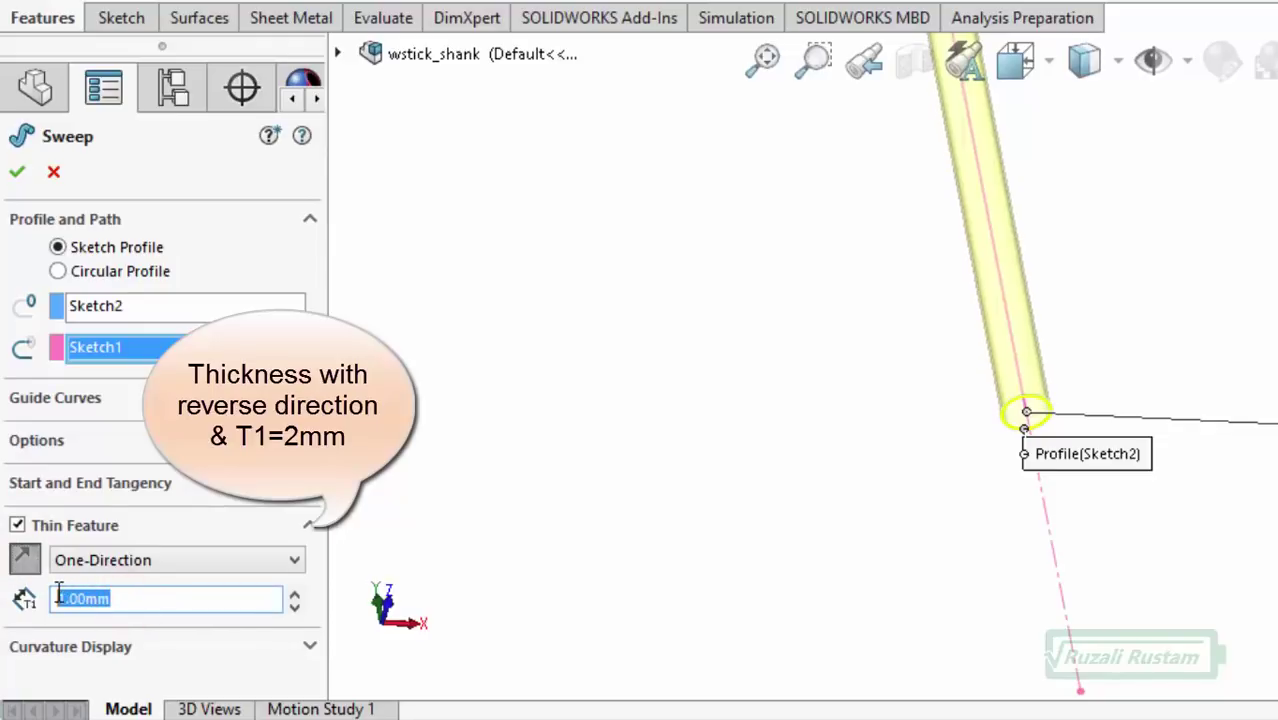
pyautogui.write('2')
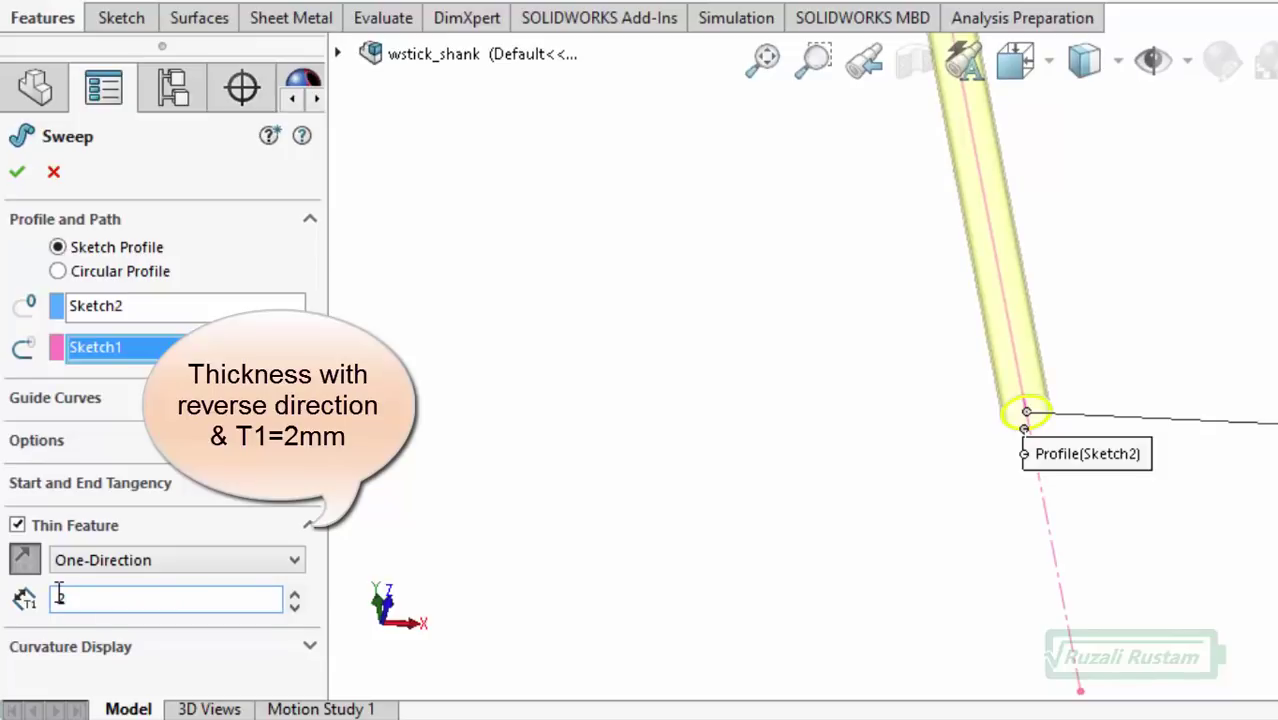
pyautogui.press('Return')
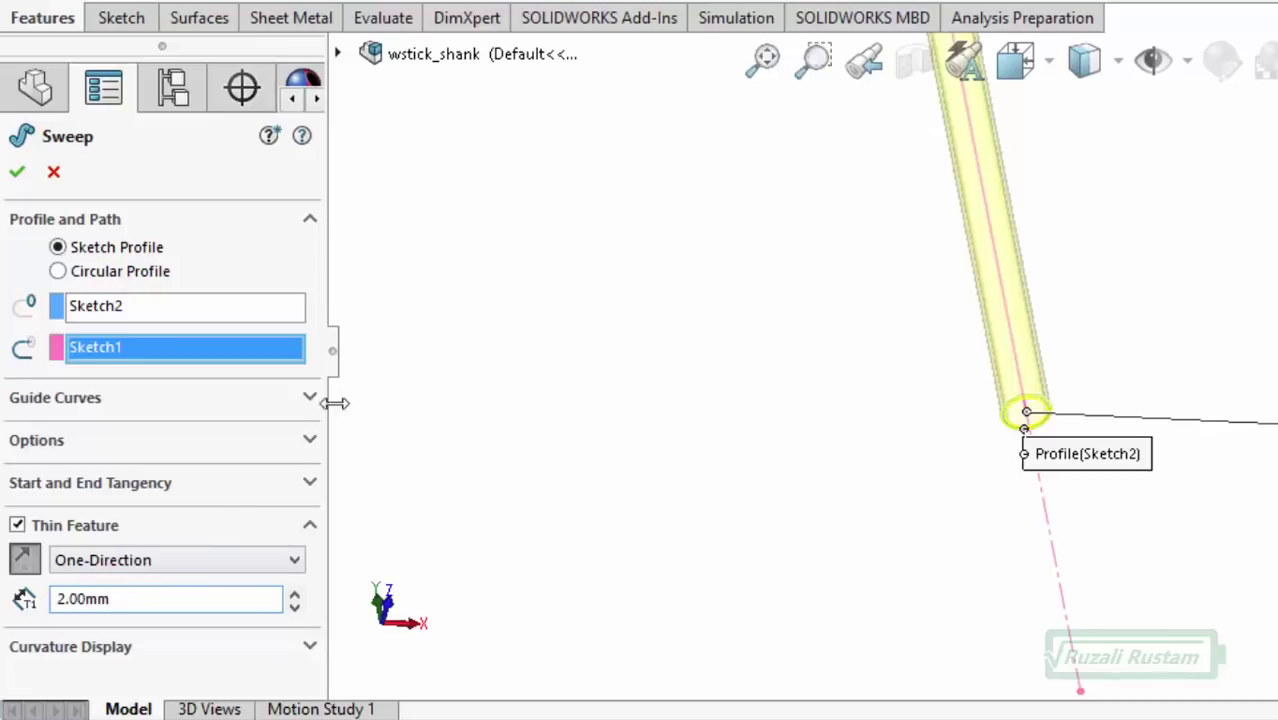
pyautogui.click(768, 61)
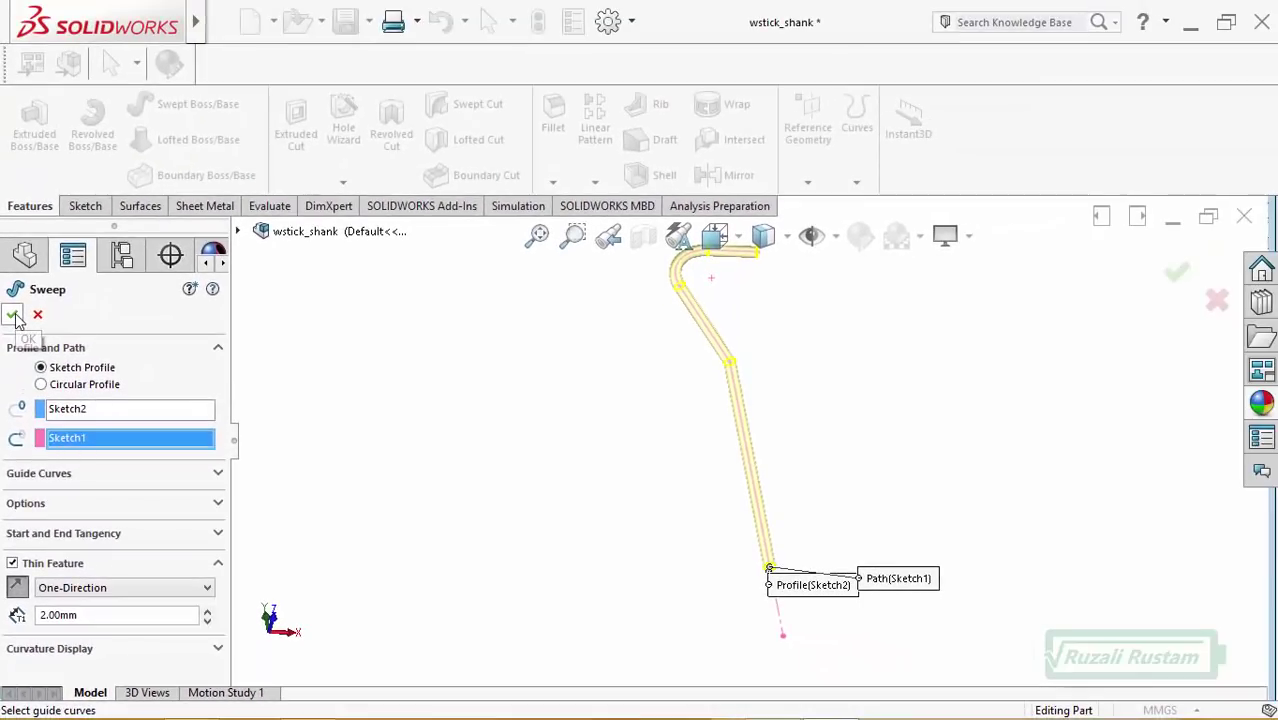
# - Accept the thin sweep as Sweep-Thin1 and rotate the view to inspect the tube
pyautogui.click(12, 316)
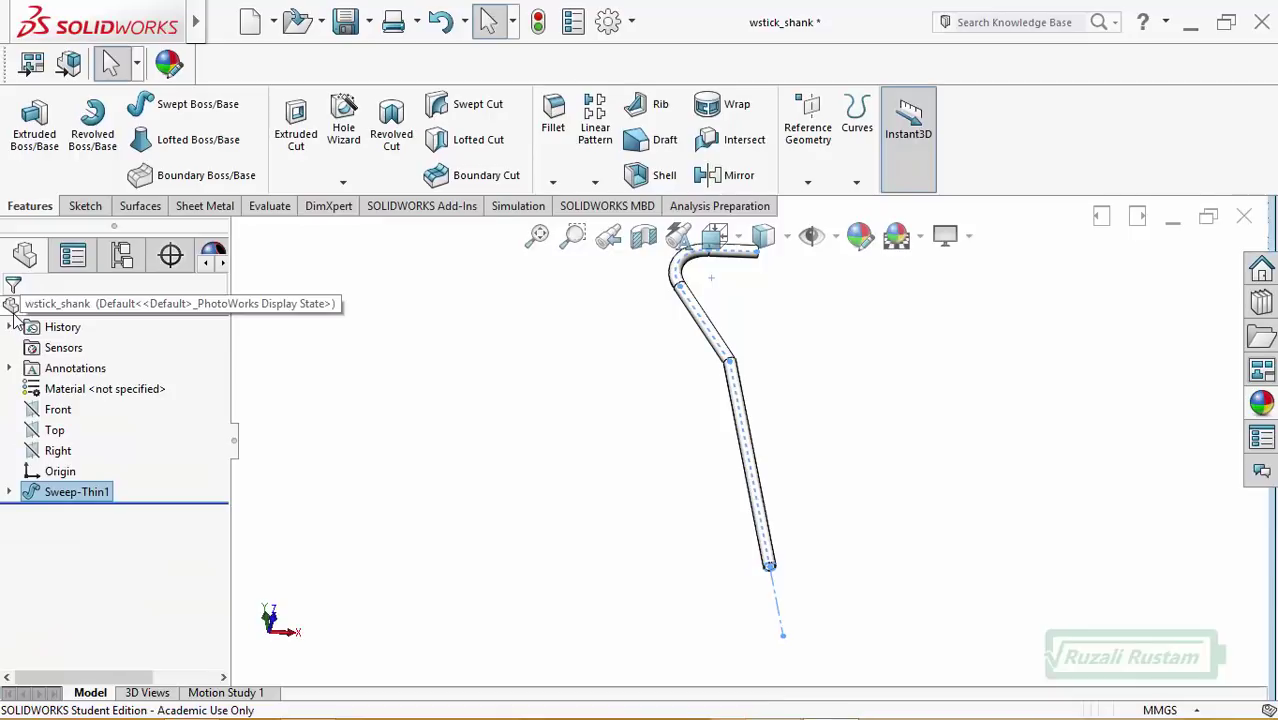
pyautogui.click(602, 484)
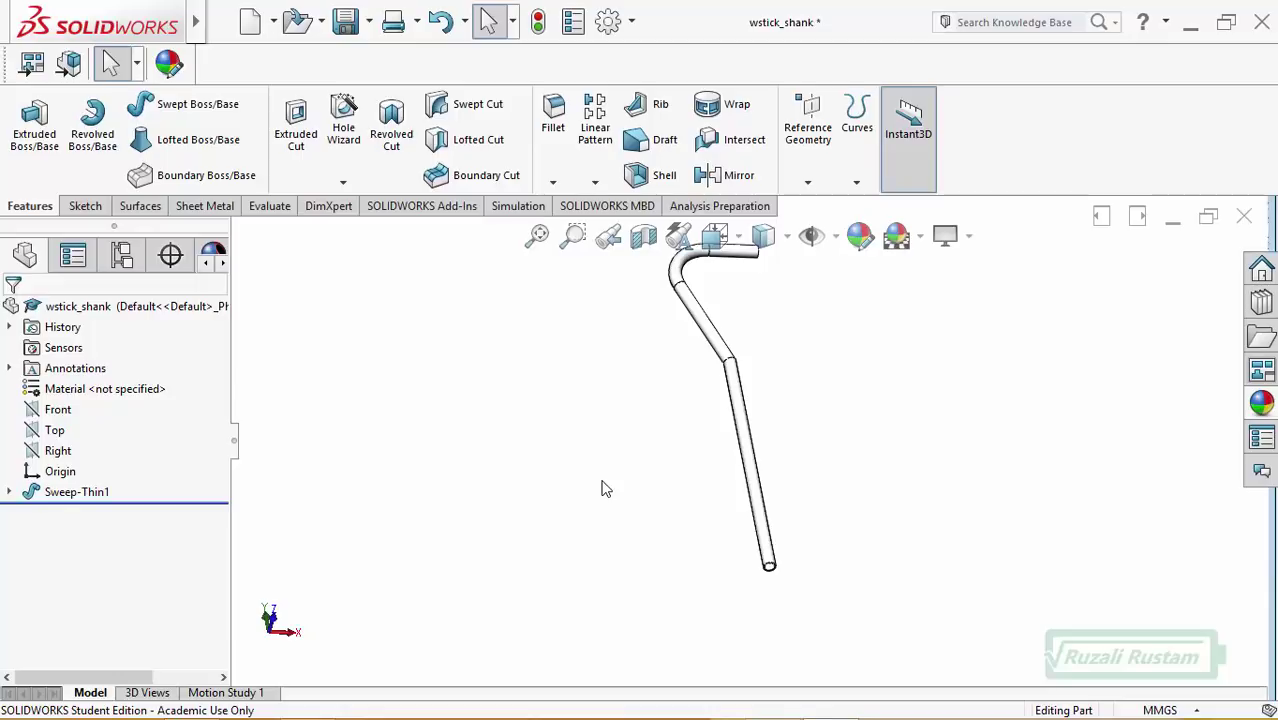
pyautogui.rightClick(602, 484)
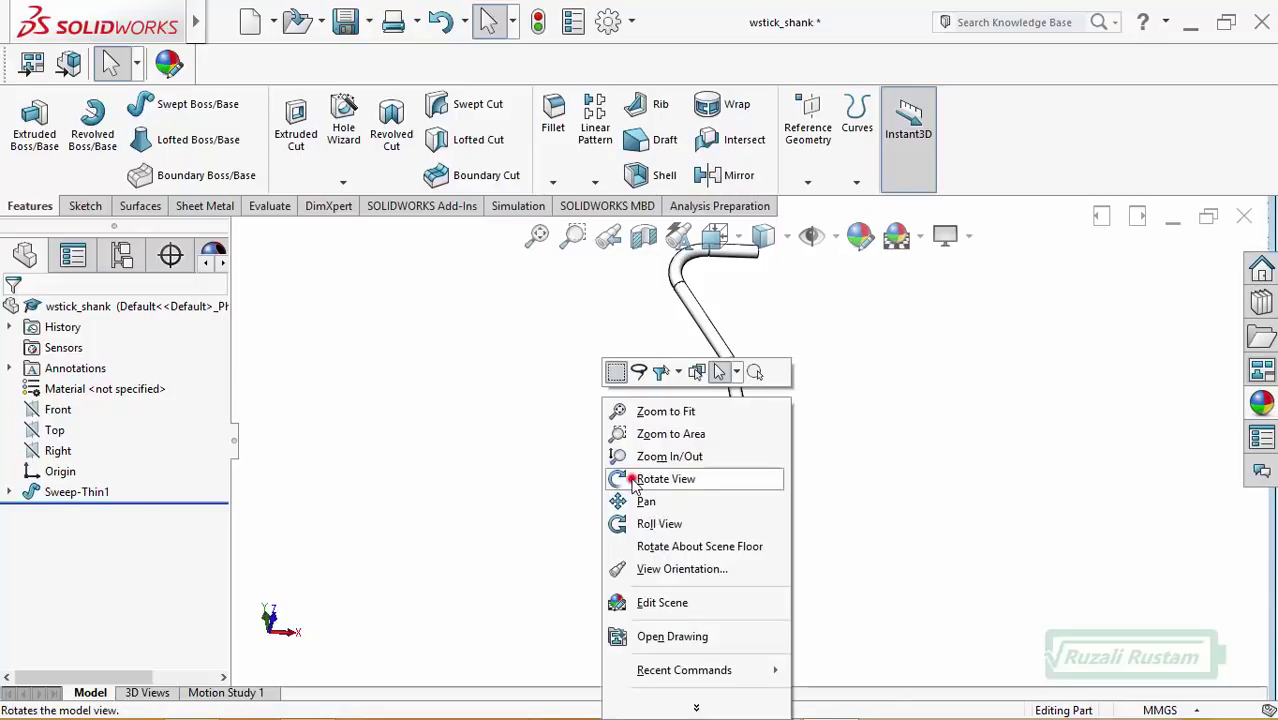
pyautogui.click(640, 476)
pyautogui.moveTo(641, 471)
pyautogui.mouseDown()
pyautogui.moveTo(633, 512)
pyautogui.moveTo(571, 434)
pyautogui.moveTo(564, 443)
pyautogui.moveTo(587, 415)
pyautogui.moveTo(613, 433)
pyautogui.mouseUp()
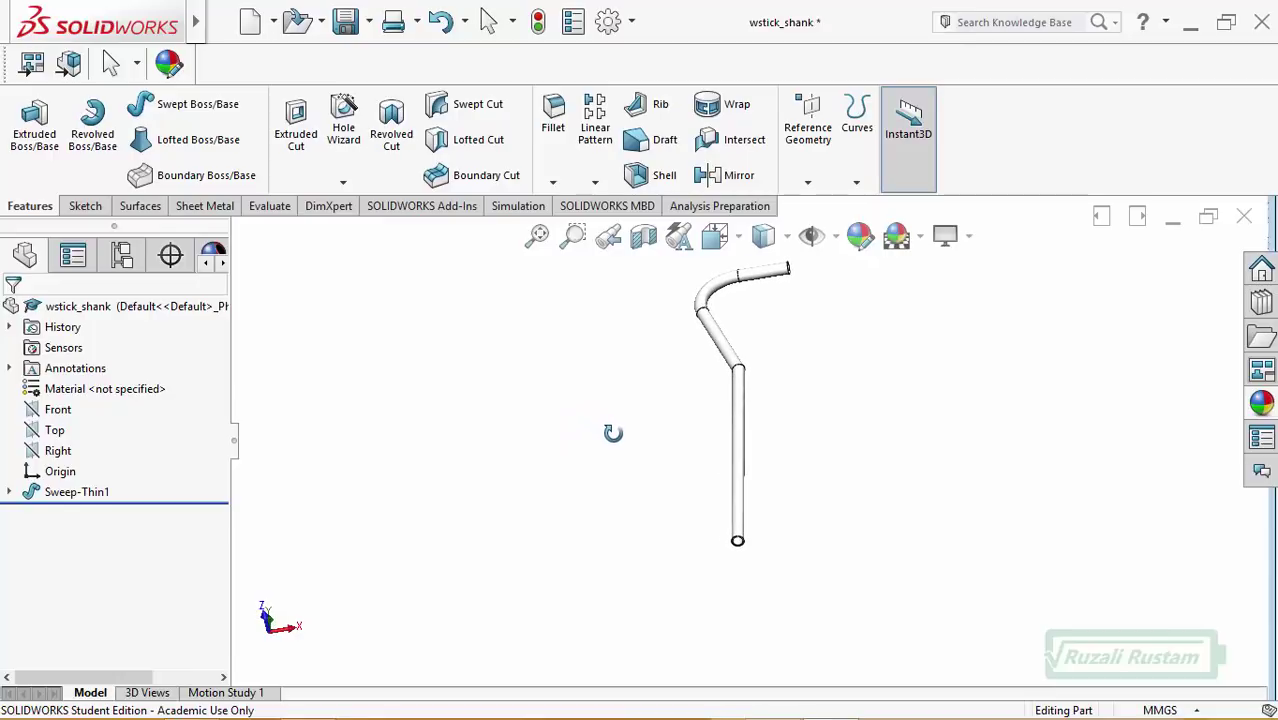
pyautogui.click(540, 240)
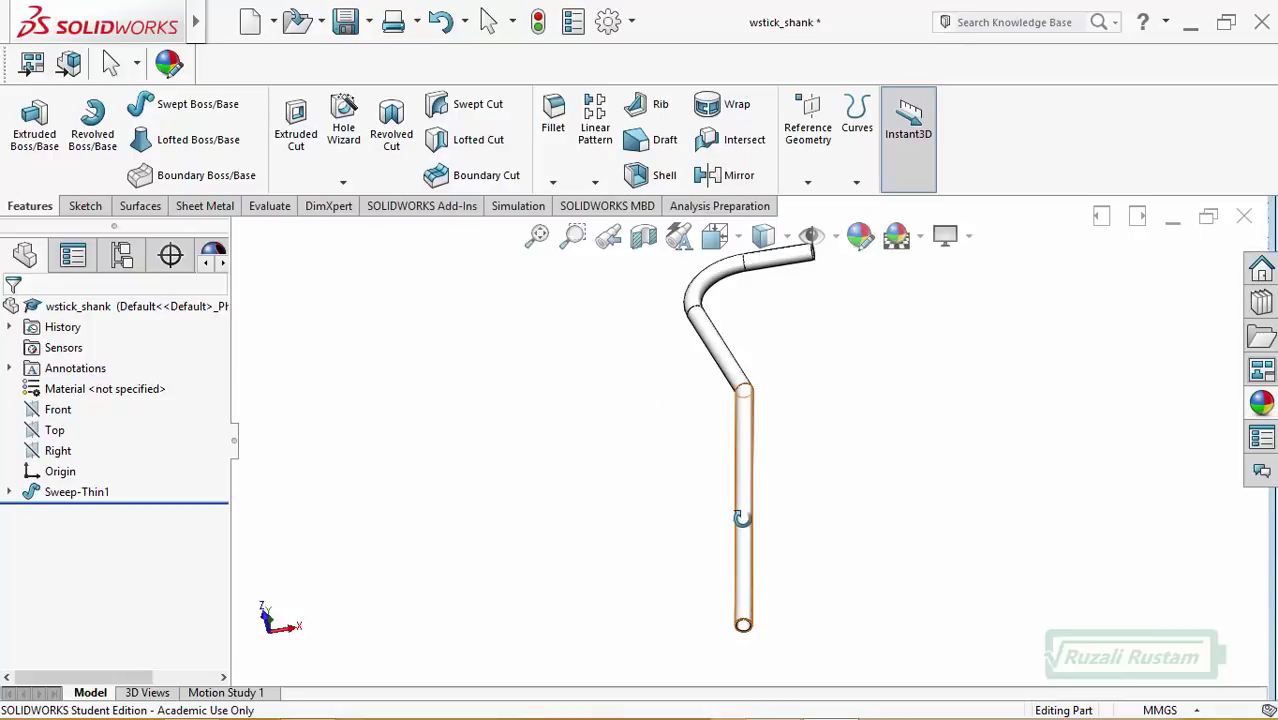
pyautogui.press('Escape')
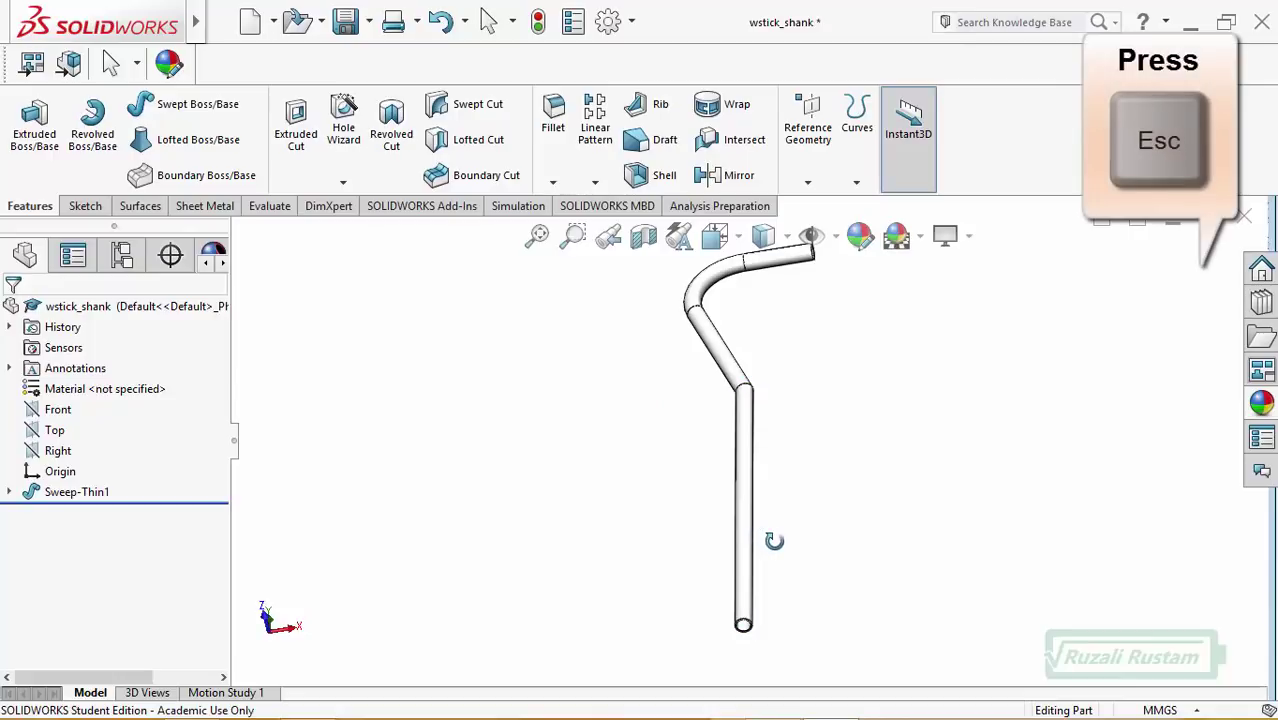
pyautogui.press('Escape')
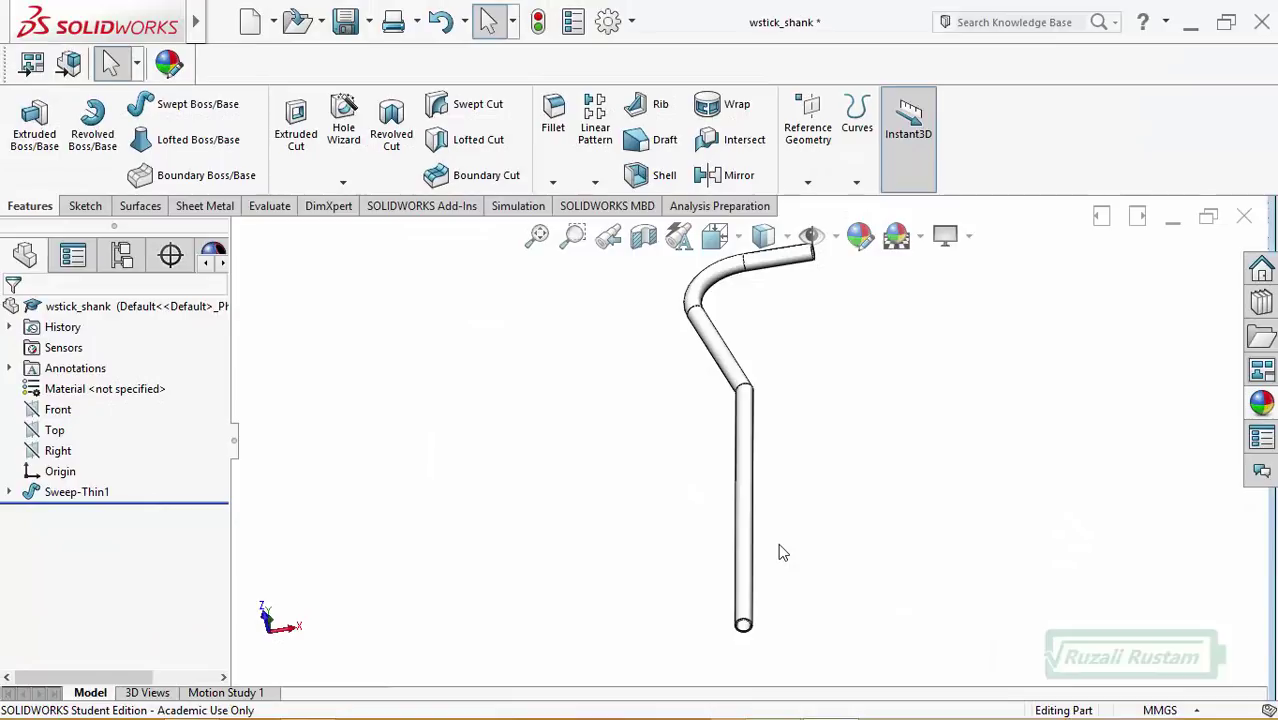
# - Apply the Metal > Aluminum polished aluminum appearance to the whole part
pyautogui.rightClick(743, 549)
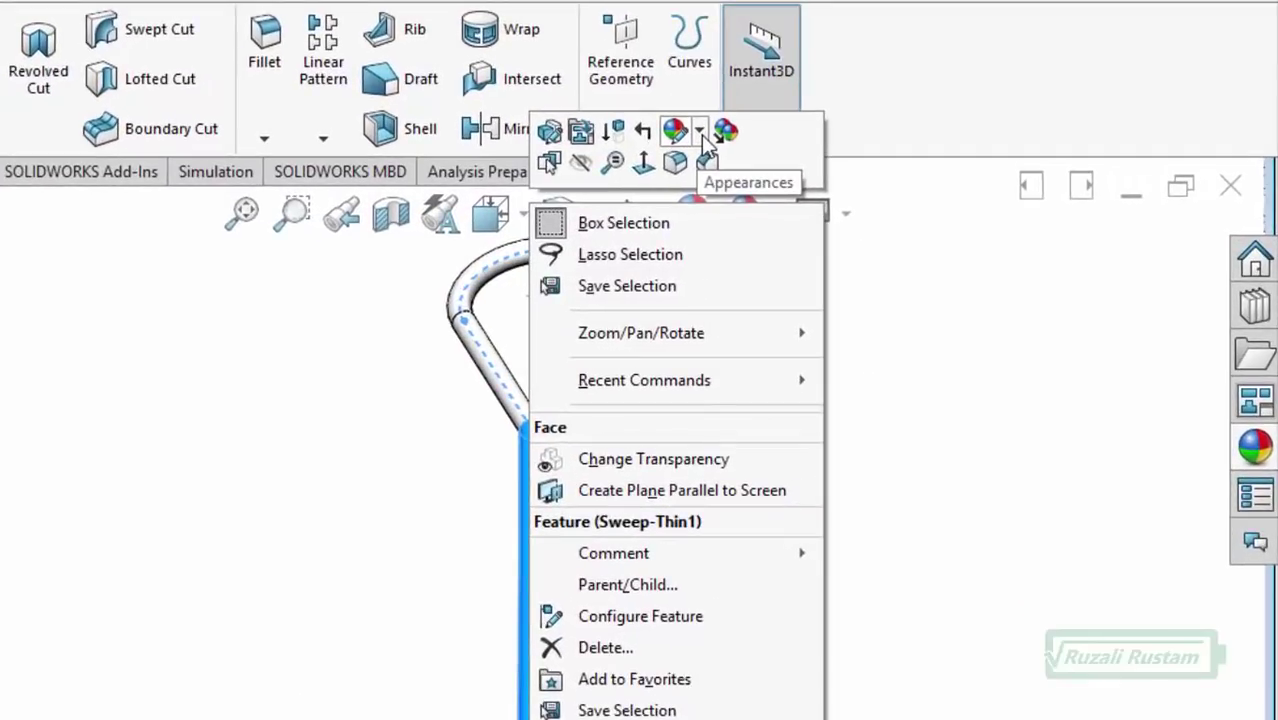
pyautogui.click(700, 133)
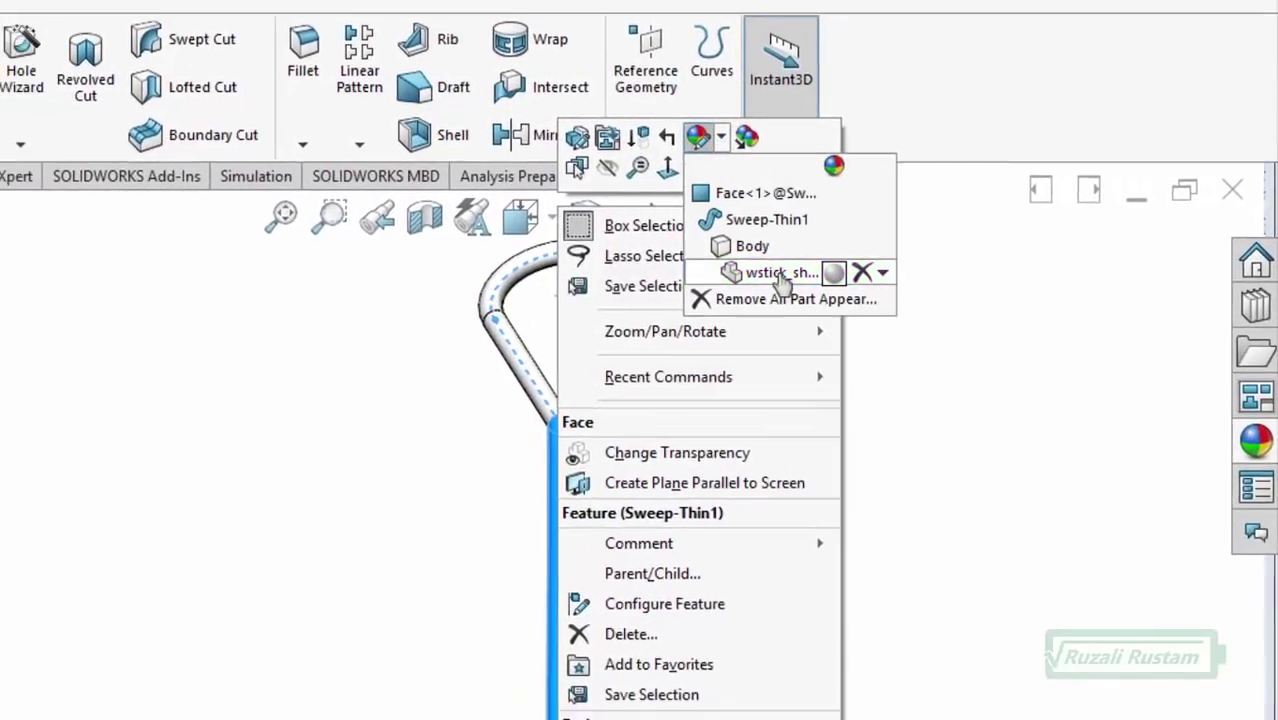
pyautogui.click(834, 272)
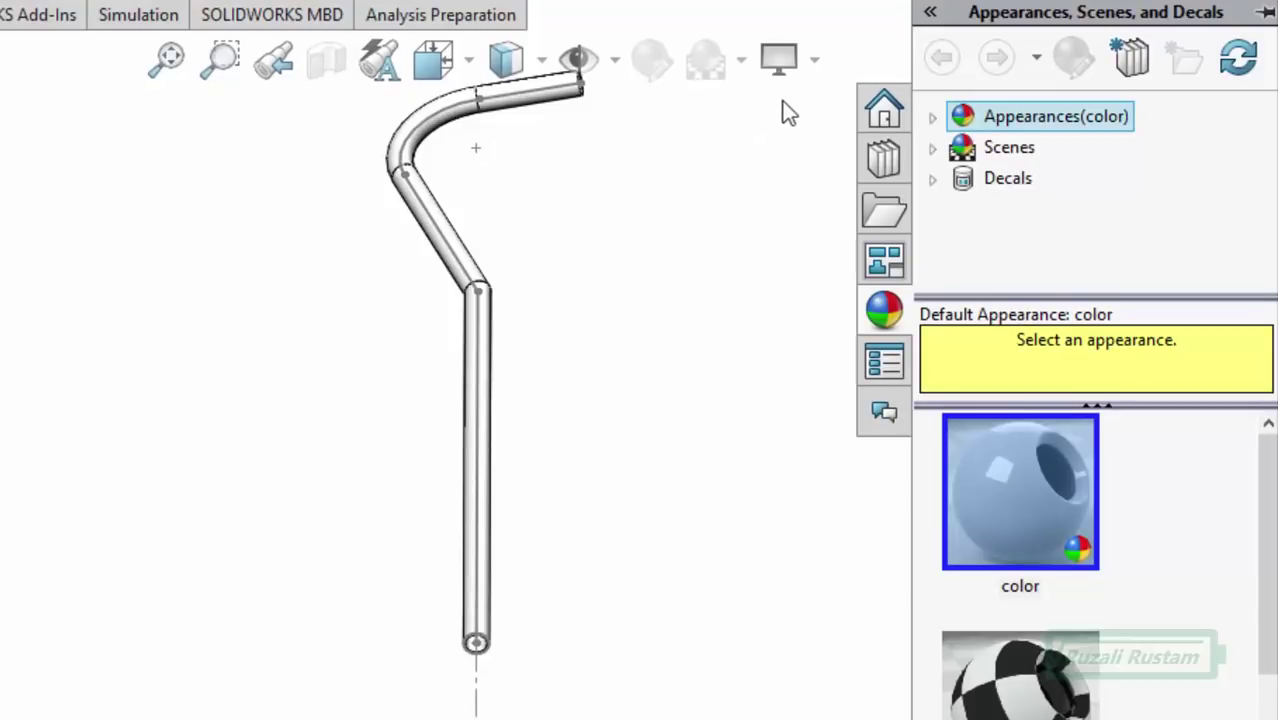
pyautogui.click(933, 121)
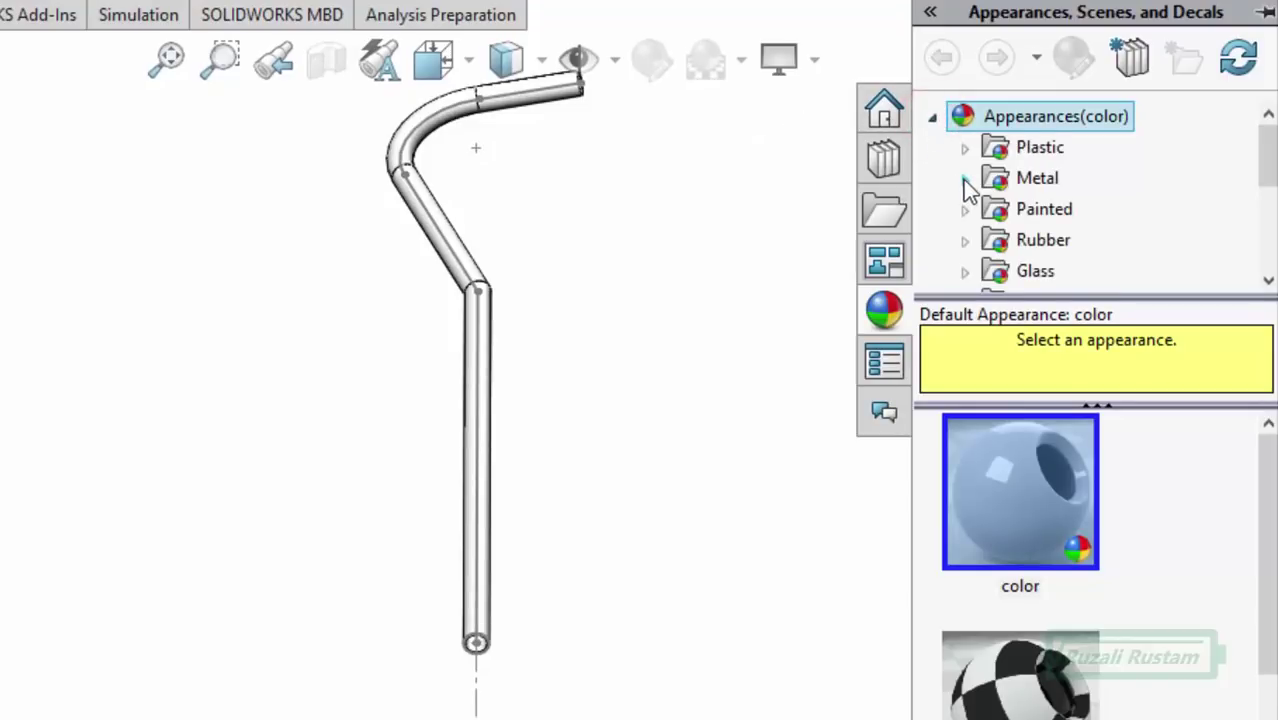
pyautogui.click(965, 180)
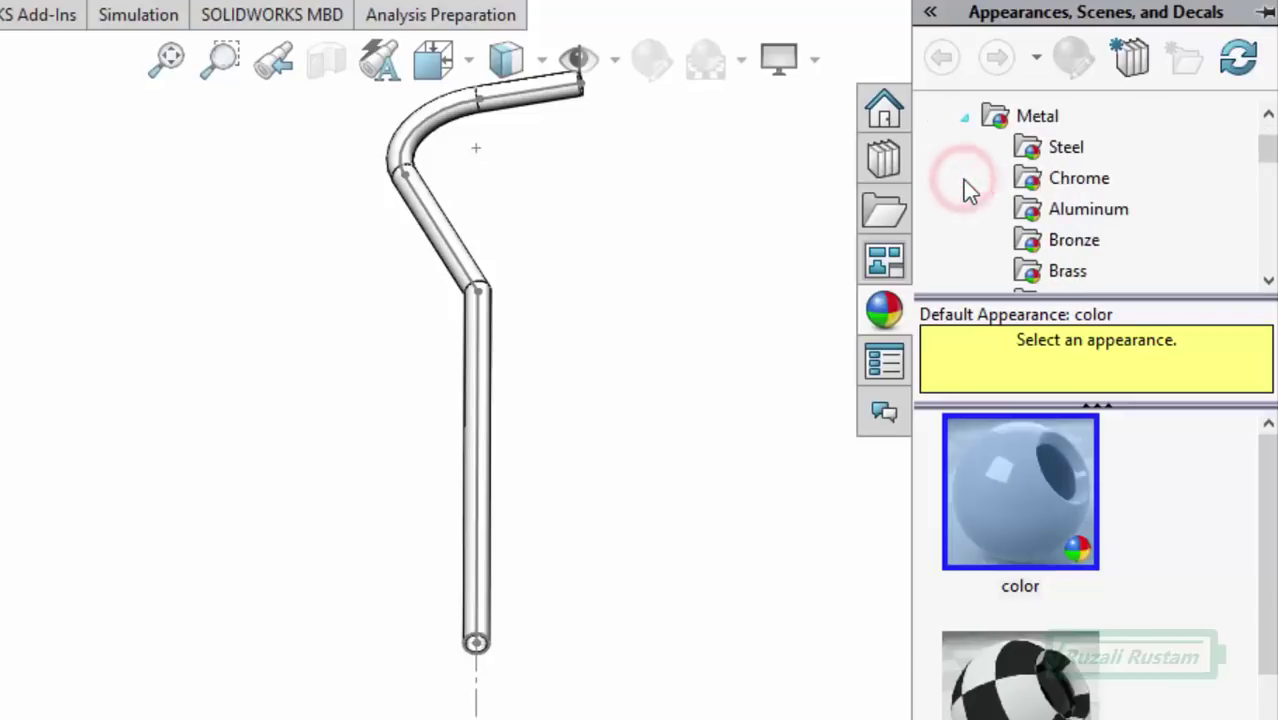
pyautogui.click(1075, 221)
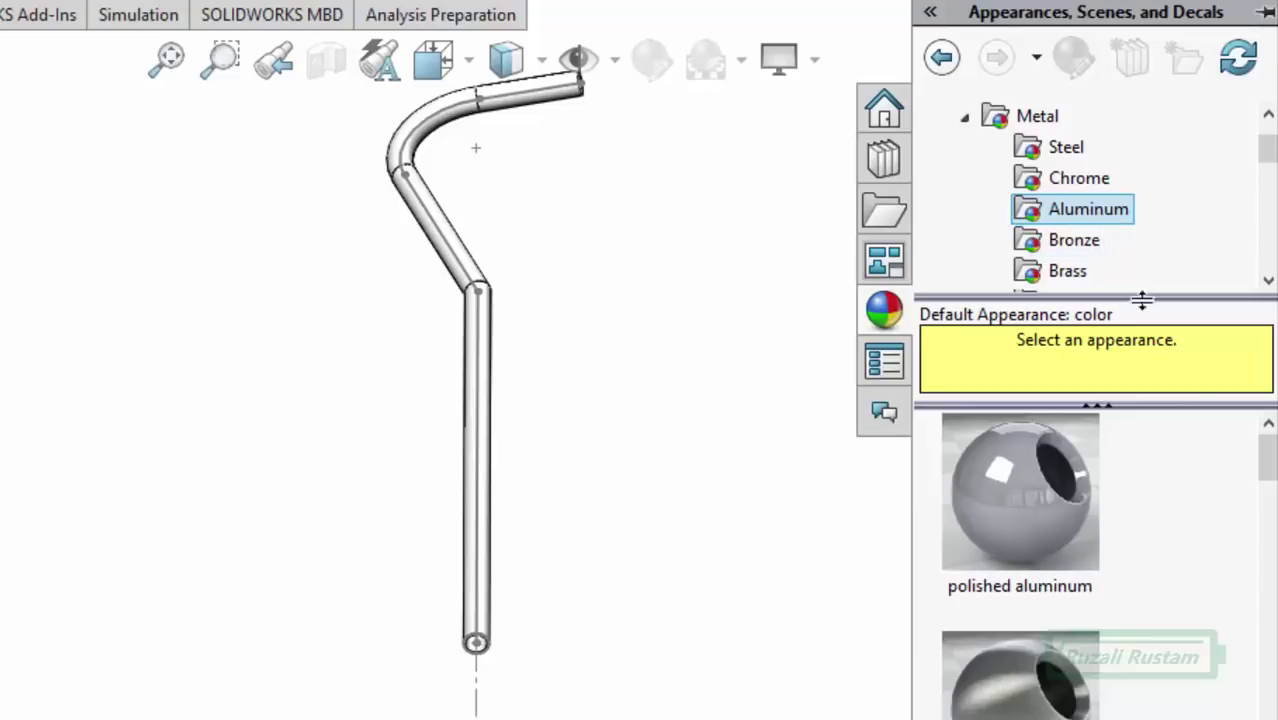
pyautogui.click(1049, 514)
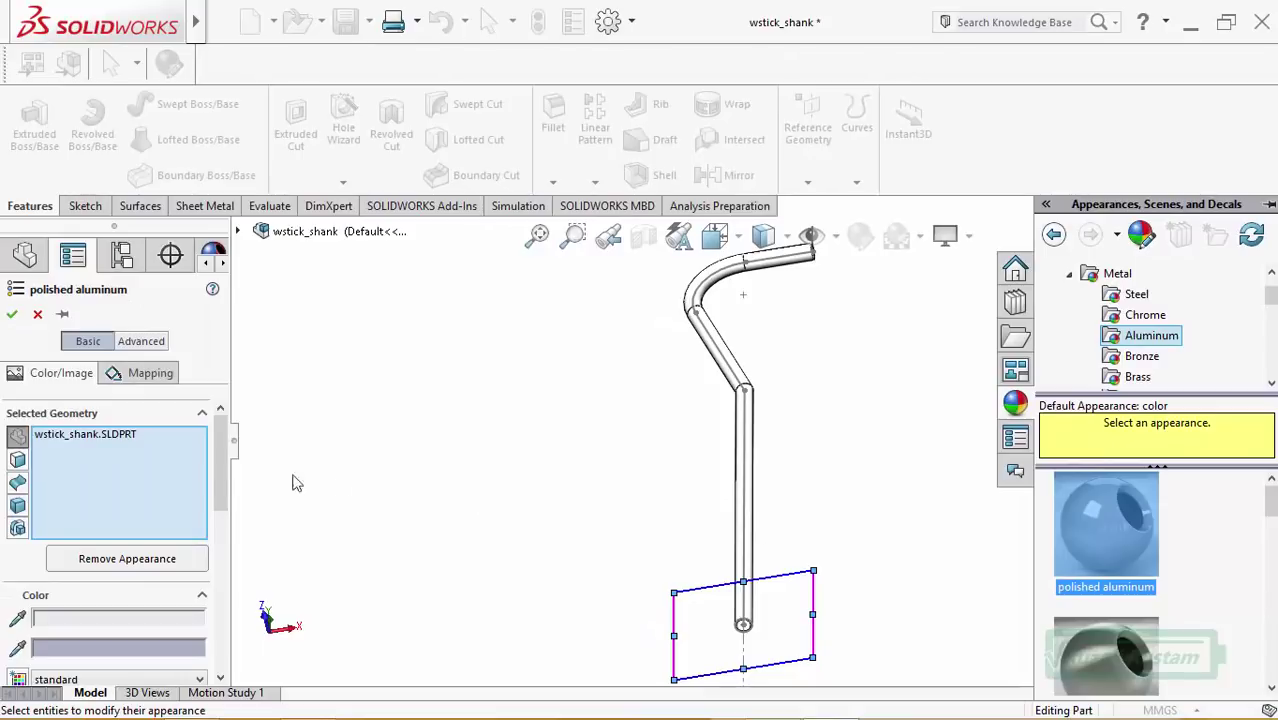
# - Recolour the tube's appearance orange and confirm
pyautogui.moveTo(215, 465); pyautogui.dragTo(218, 525)
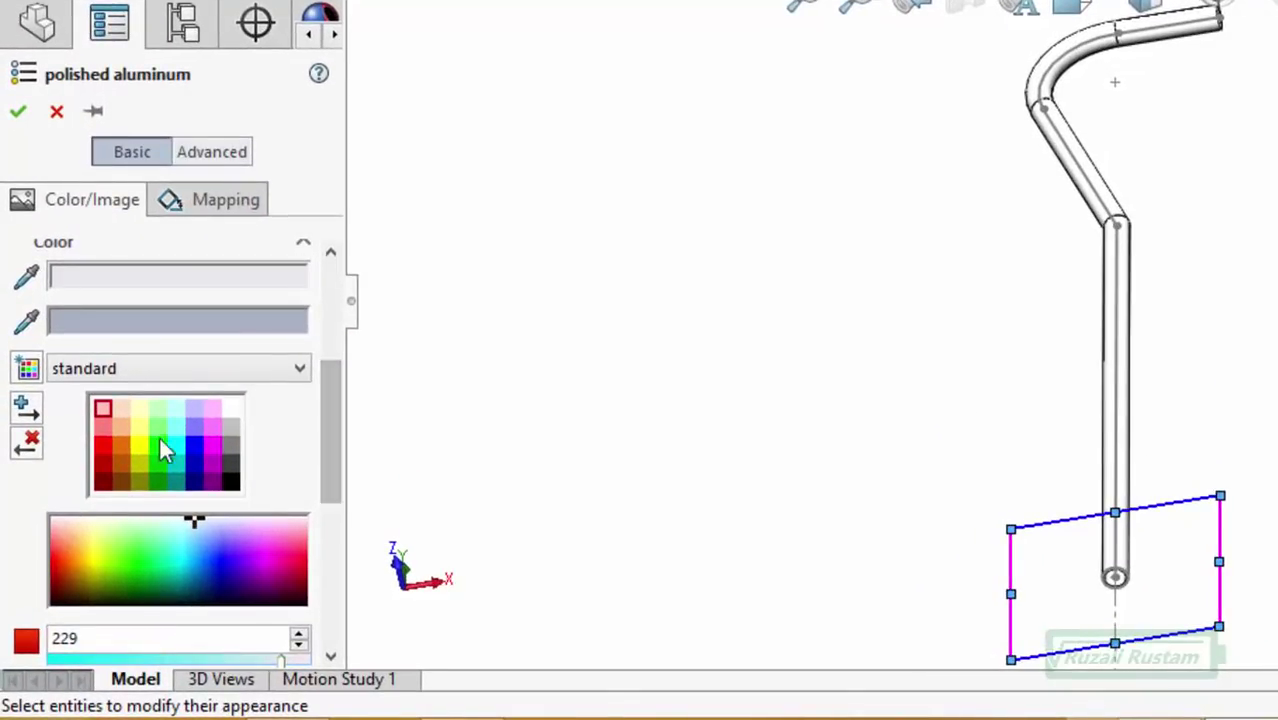
pyautogui.click(118, 446)
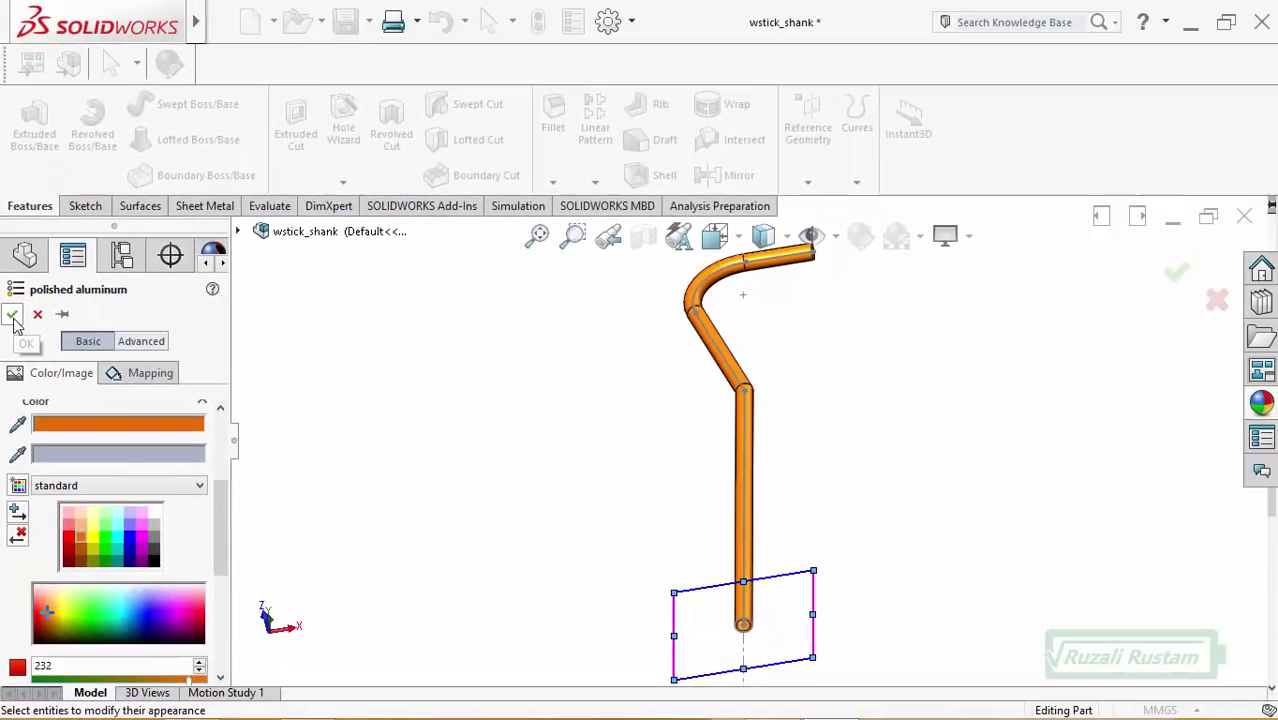
pyautogui.click(13, 318)
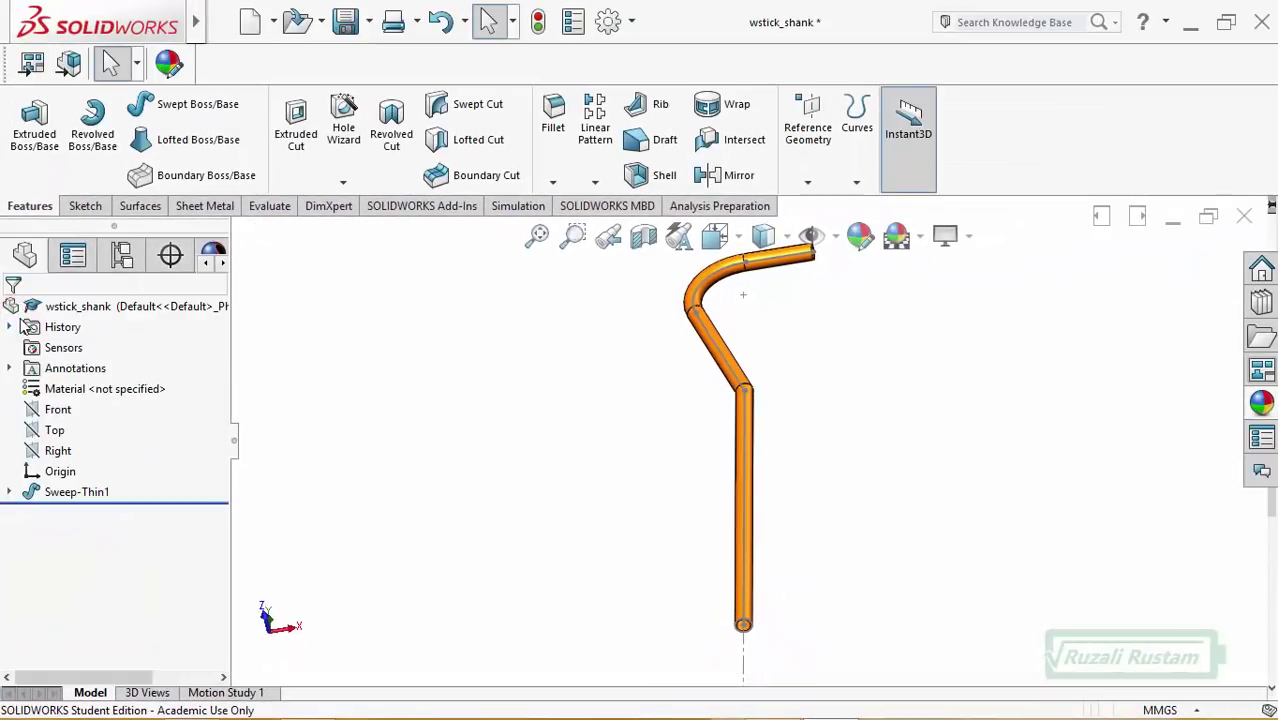
pyautogui.click(616, 470)
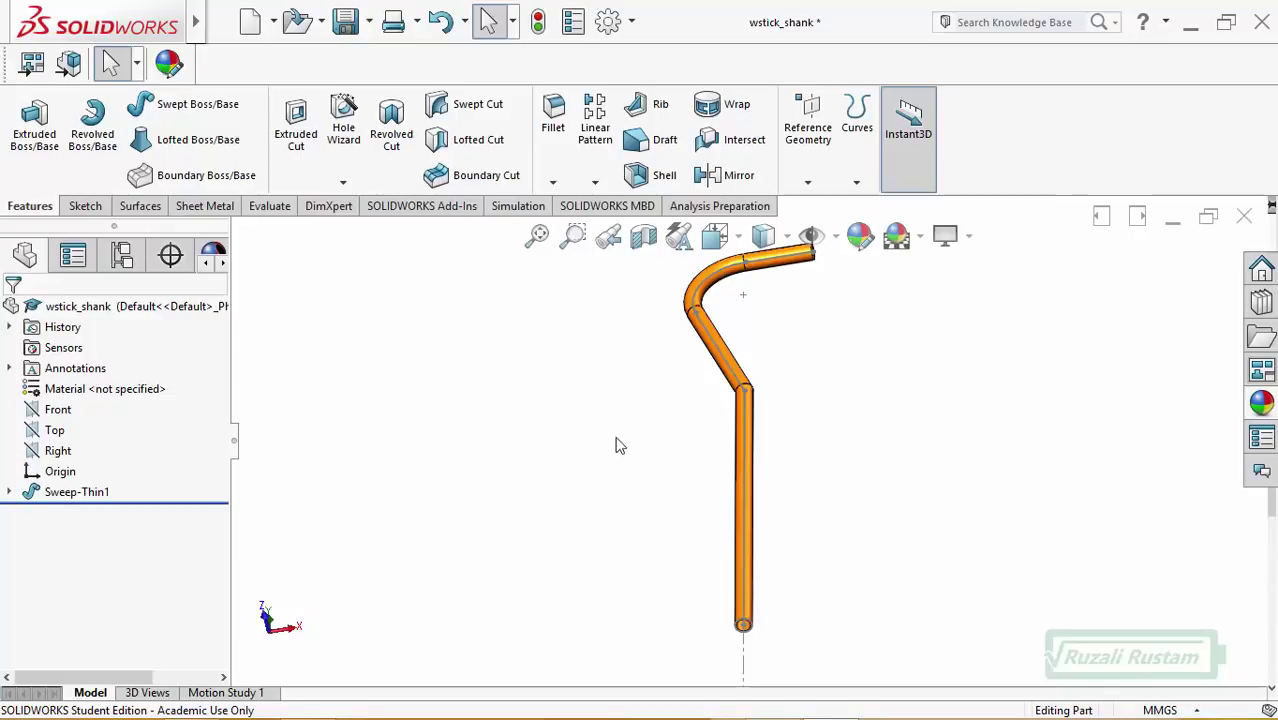
pyautogui.click(738, 236)
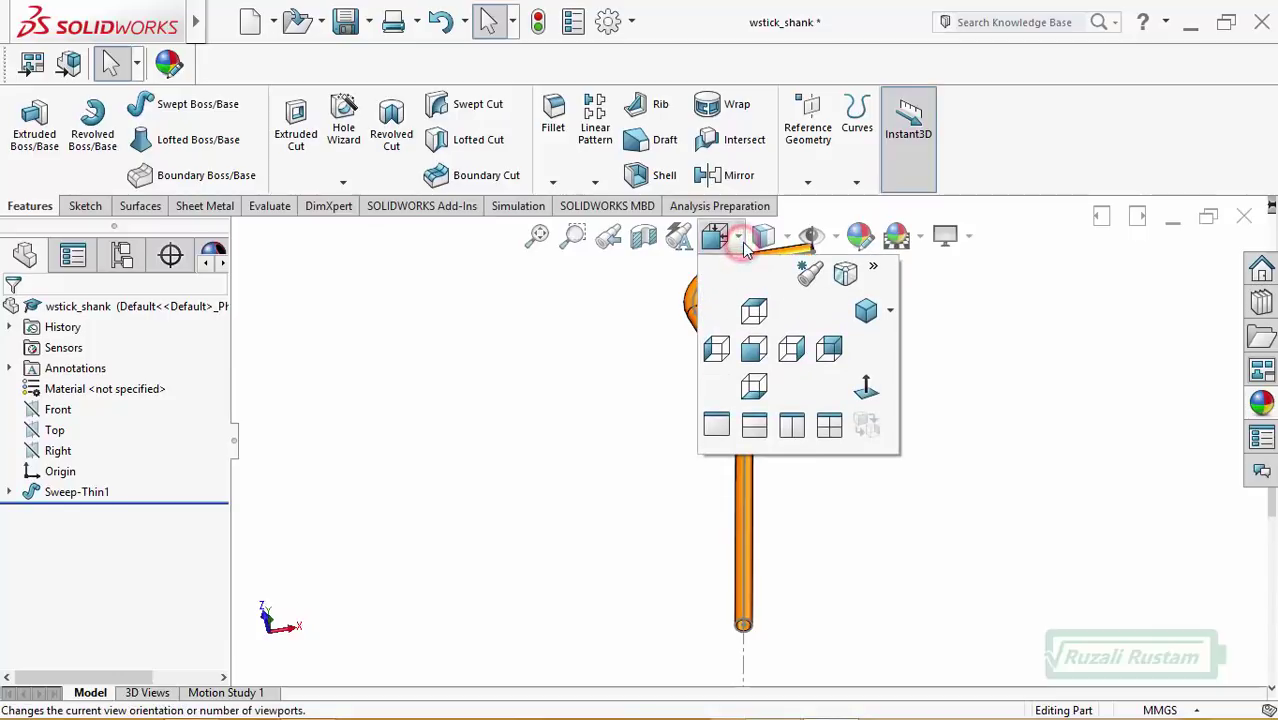
pyautogui.click(752, 350)
pyautogui.rightClick(801, 351)
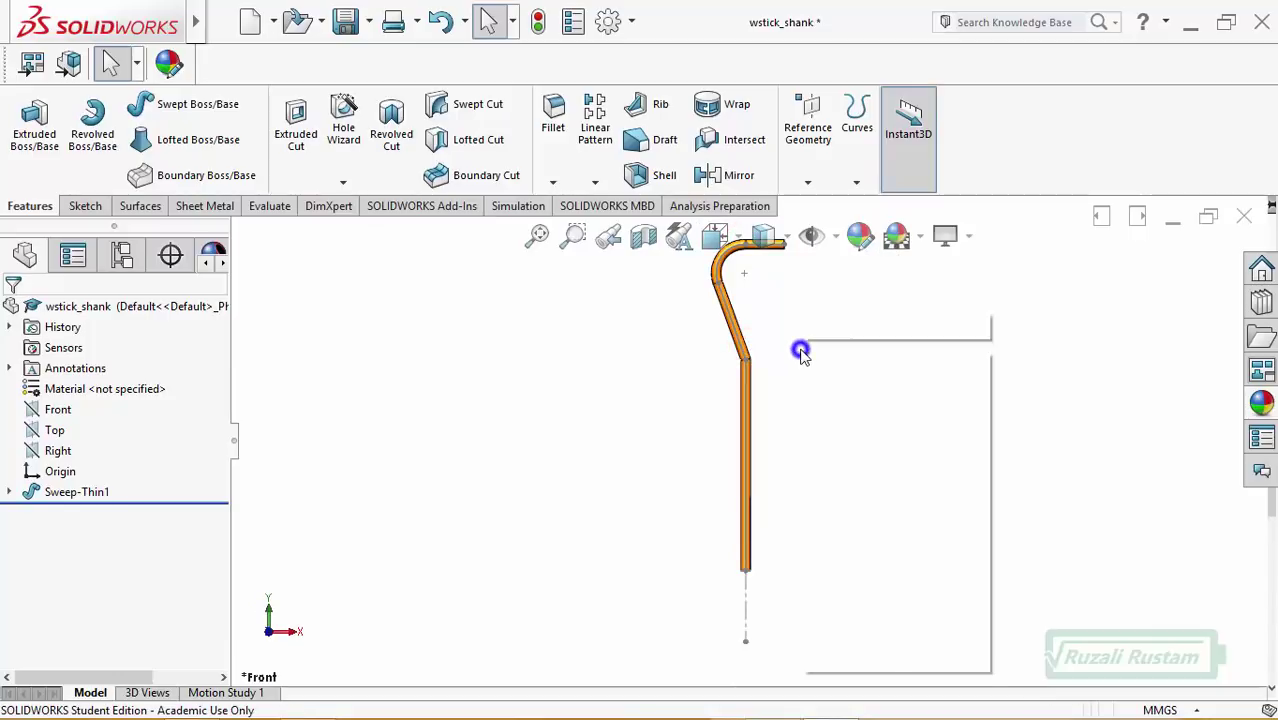
pyautogui.click(840, 452)
pyautogui.moveTo(824, 418); pyautogui.dragTo(815, 487)
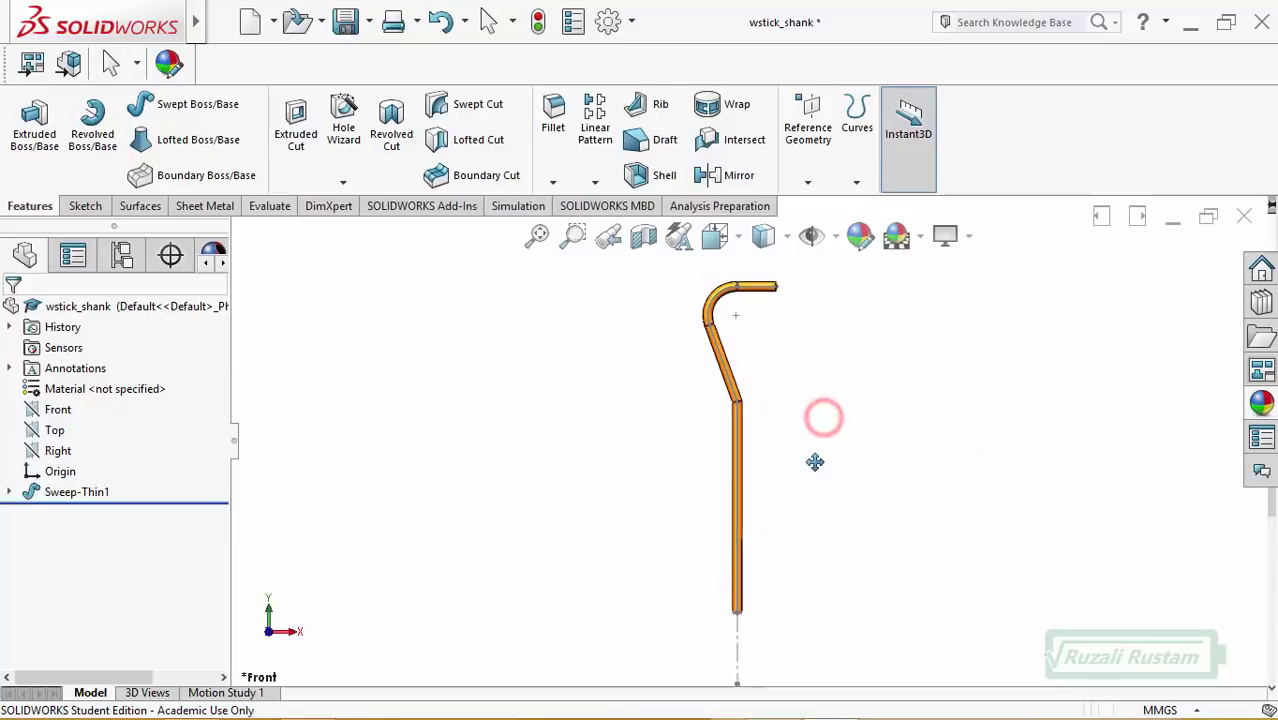
pyautogui.press('Escape')
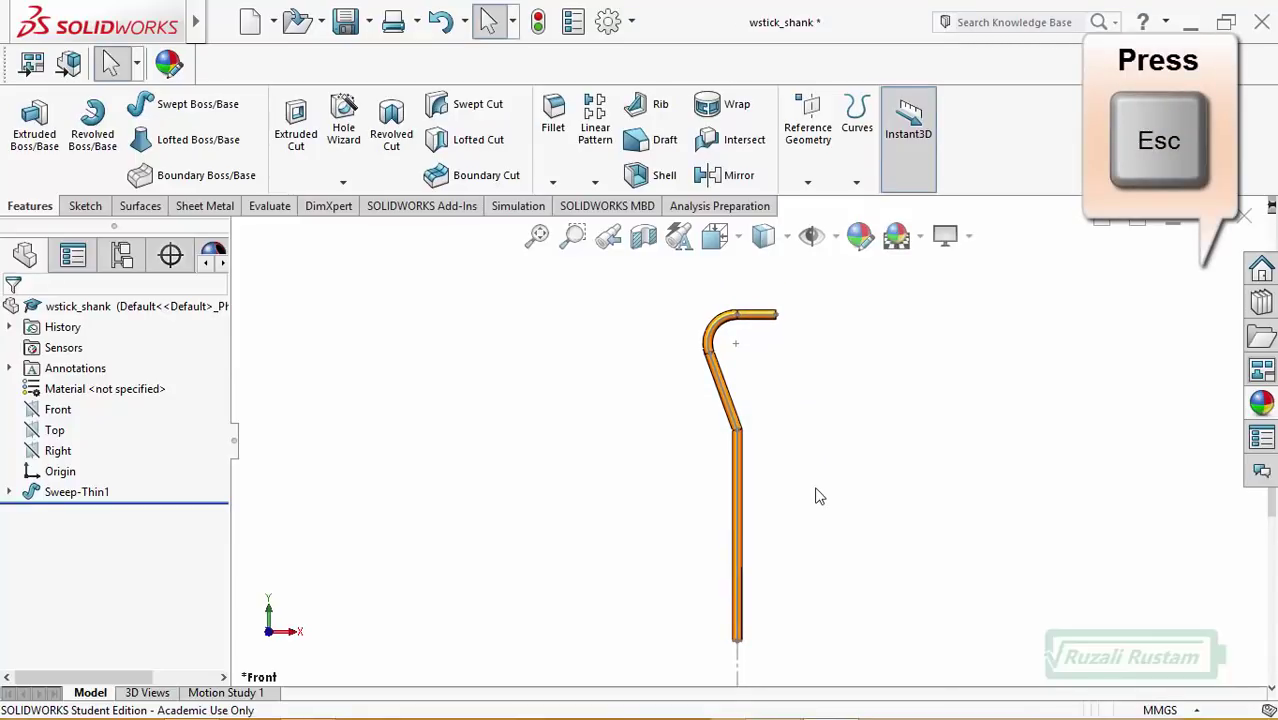
pyautogui.rightClick(759, 500)
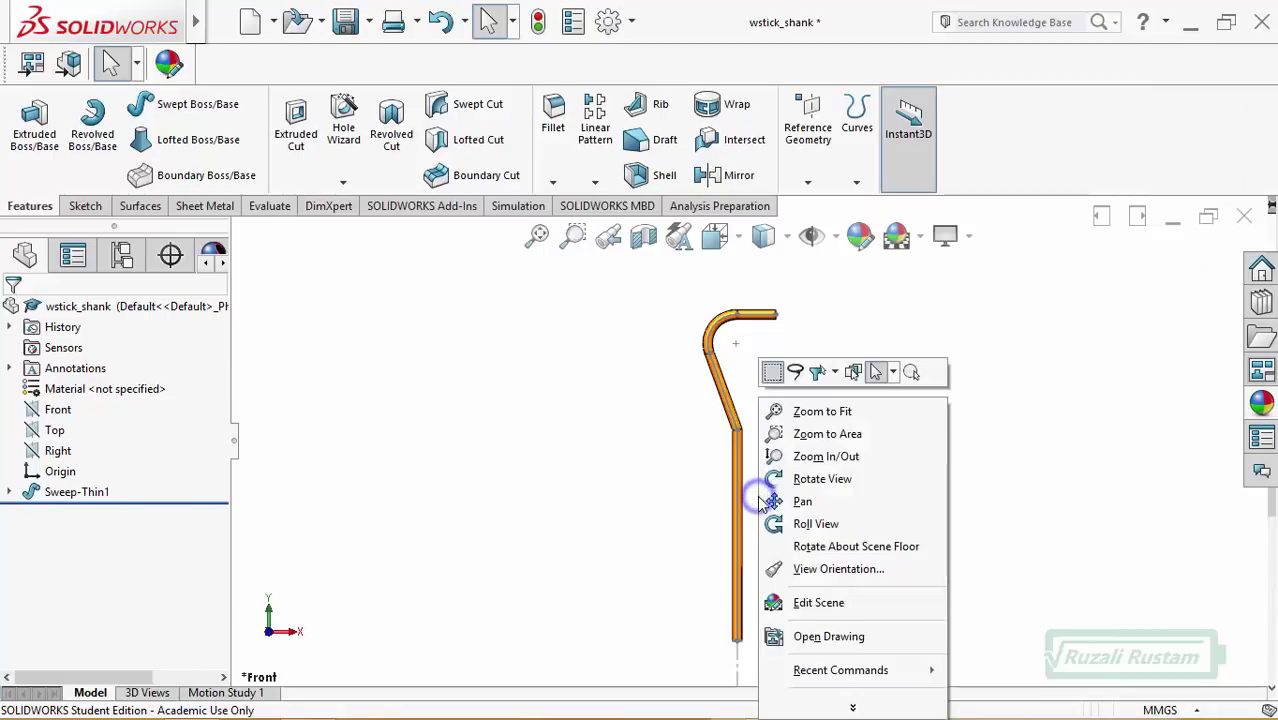
pyautogui.click(803, 479)
pyautogui.moveTo(775, 589); pyautogui.dragTo(730, 553)
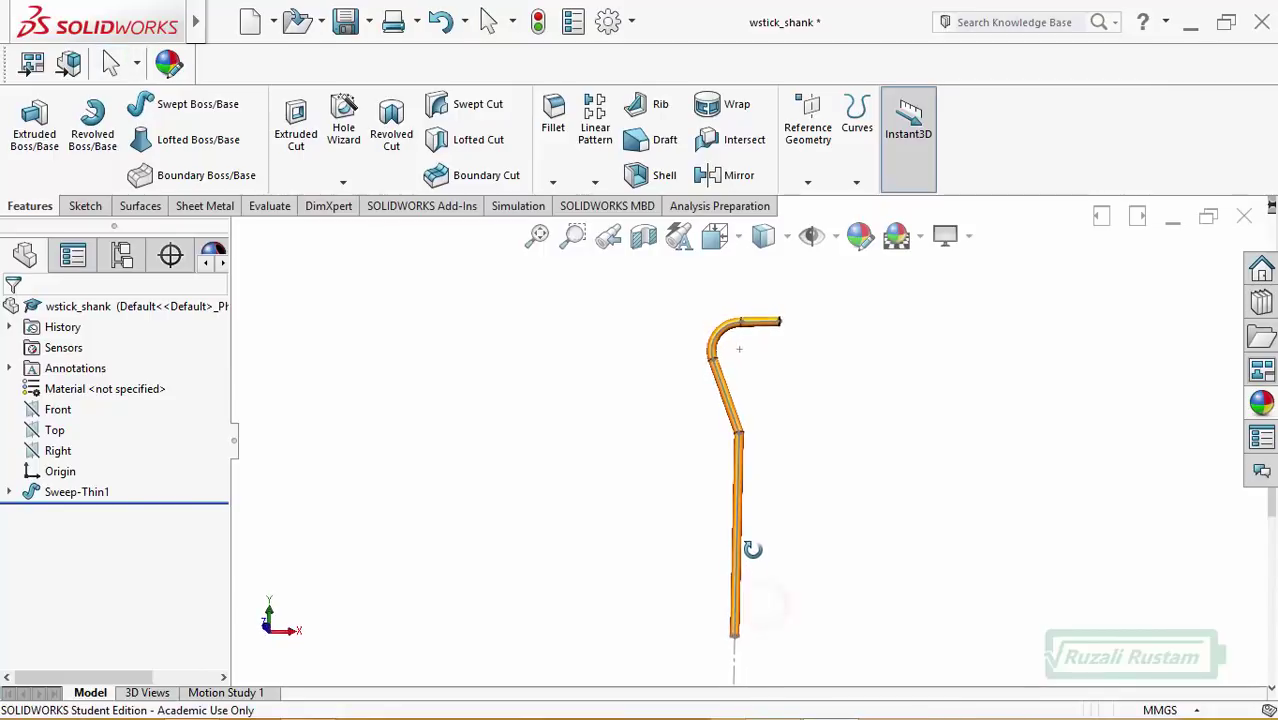
pyautogui.scroll(-2, 728, 553)
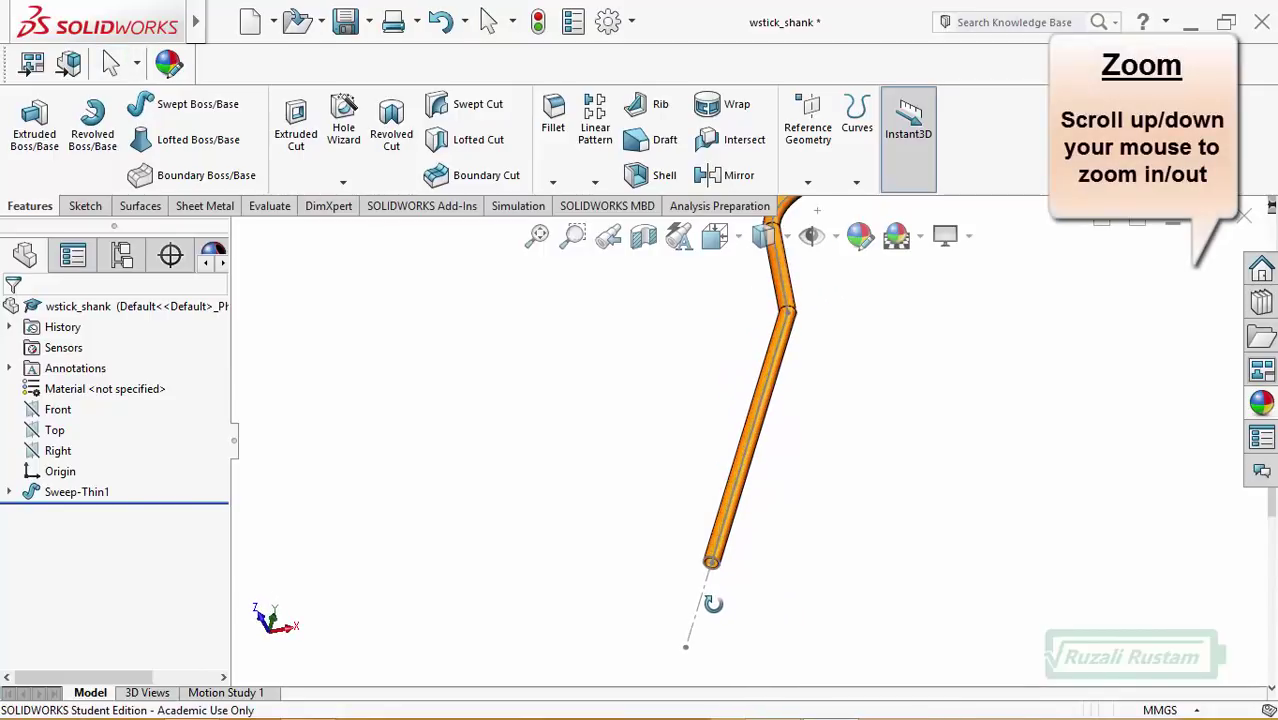
pyautogui.scroll(-2, 728, 553)
pyautogui.scroll(-2, 724, 540)
pyautogui.moveTo(764, 510)
pyautogui.mouseDown()
pyautogui.moveTo(740, 484)
pyautogui.moveTo(805, 462)
pyautogui.moveTo(765, 533)
pyautogui.moveTo(795, 483)
pyautogui.mouseUp()
pyautogui.scroll(-2, 740, 495)
pyautogui.scroll(-2, 738, 515)
pyautogui.scroll(2, 795, 483)
pyautogui.scroll(2, 796, 479)
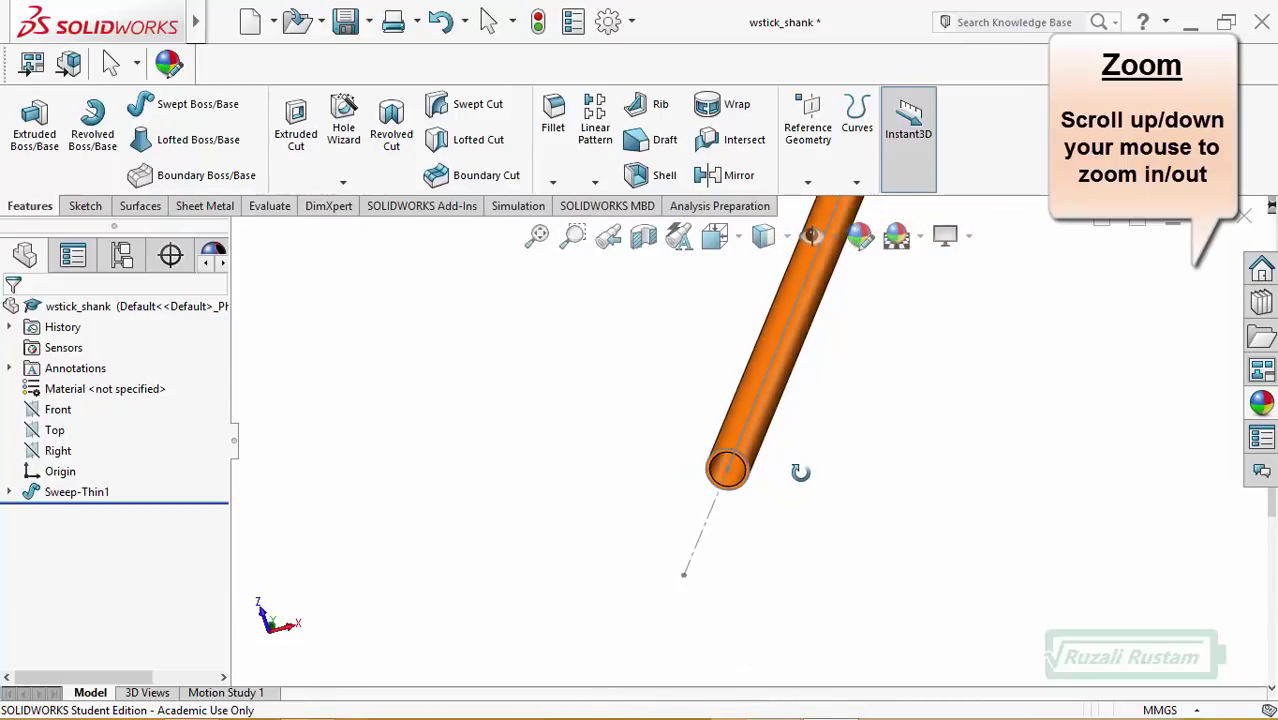
pyautogui.scroll(2, 805, 460)
pyautogui.scroll(2, 817, 330)
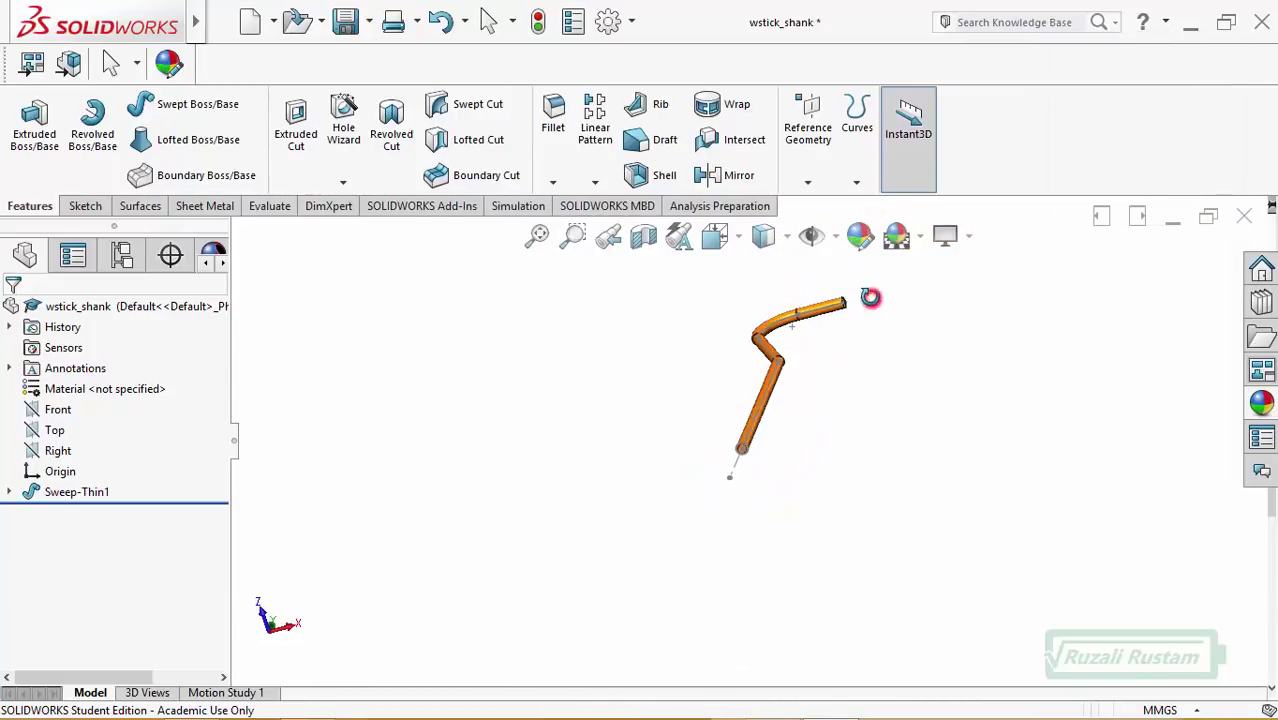
pyautogui.moveTo(873, 297)
pyautogui.mouseDown()
pyautogui.moveTo(830, 365)
pyautogui.moveTo(867, 305)
pyautogui.moveTo(839, 282)
pyautogui.moveTo(805, 314)
pyautogui.moveTo(1030, 270)
pyautogui.mouseUp()
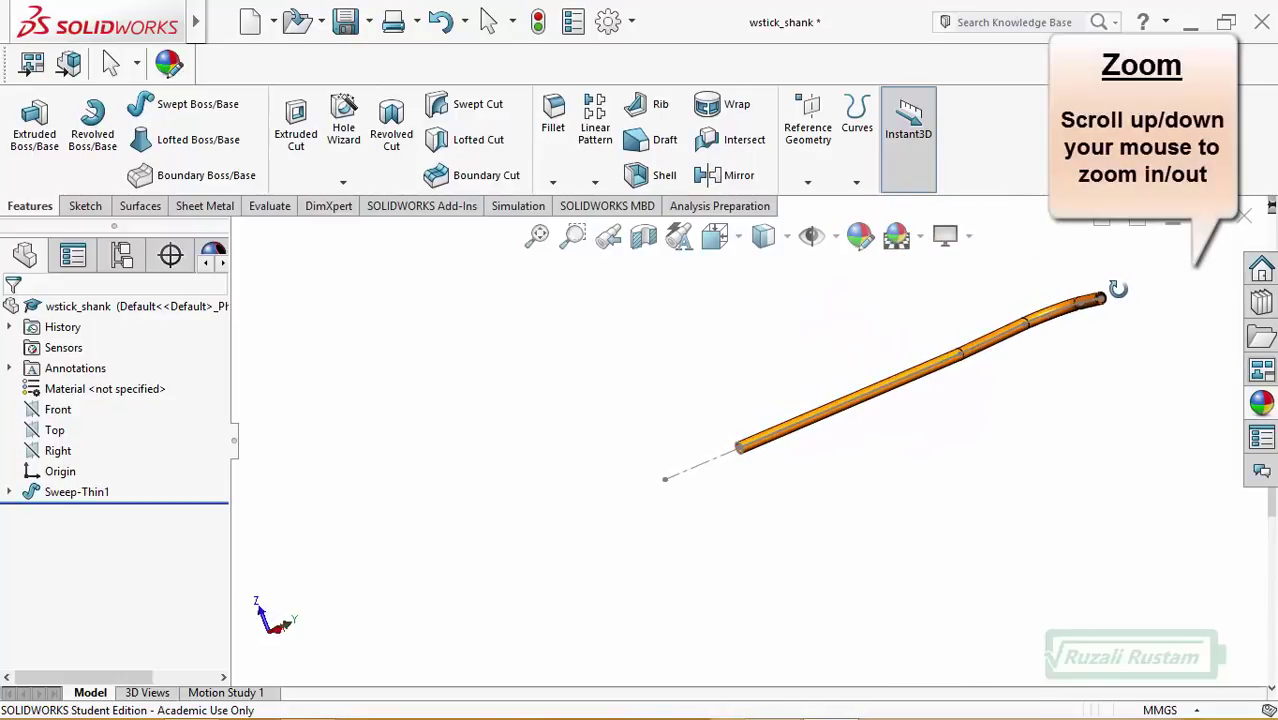
pyautogui.scroll(-3, 1073, 300)
pyautogui.scroll(-3, 985, 352)
pyautogui.scroll(-2, 985, 352)
pyautogui.scroll(-2, 950, 362)
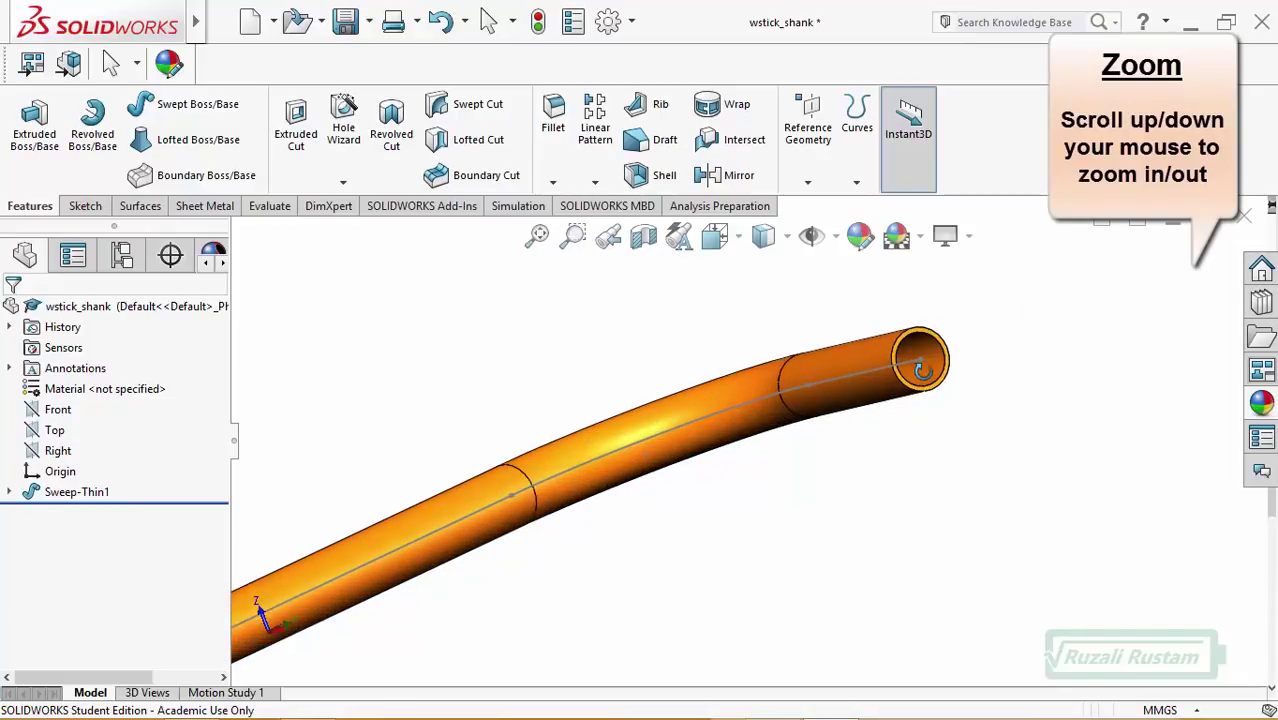
pyautogui.scroll(-3, 925, 368)
pyautogui.scroll(3, 885, 371)
pyautogui.scroll(3, 864, 374)
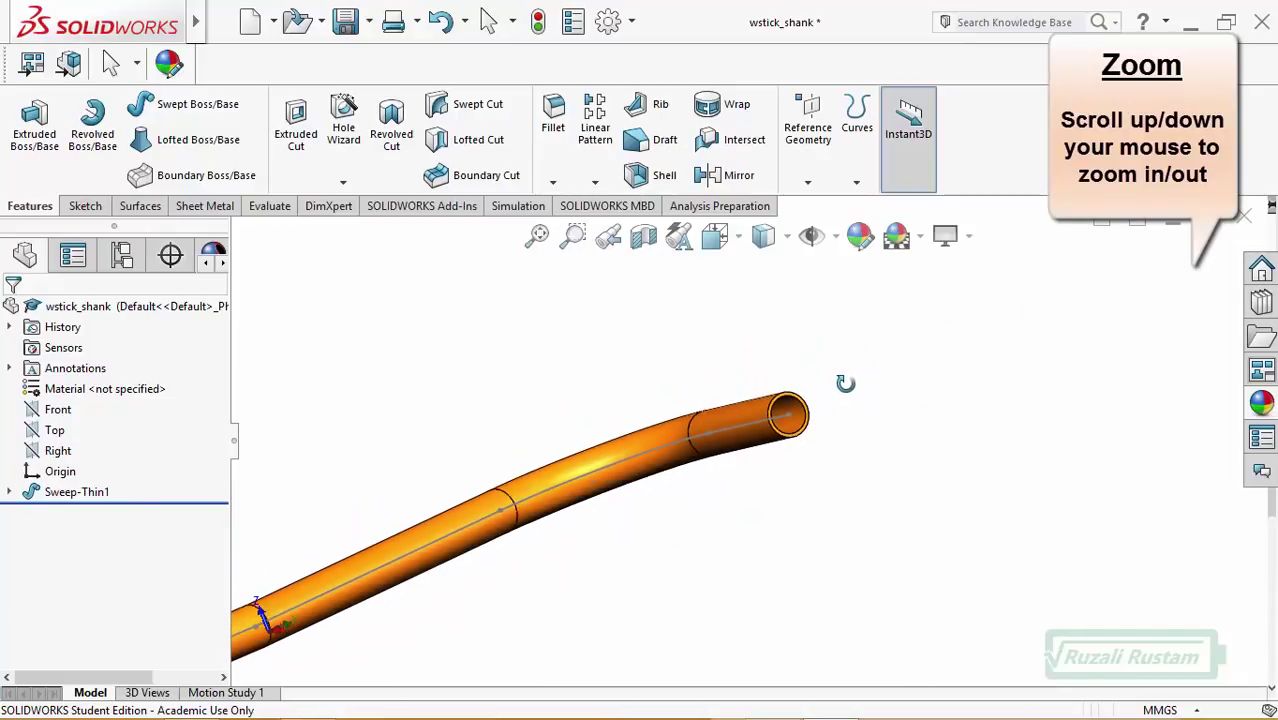
pyautogui.click(716, 236)
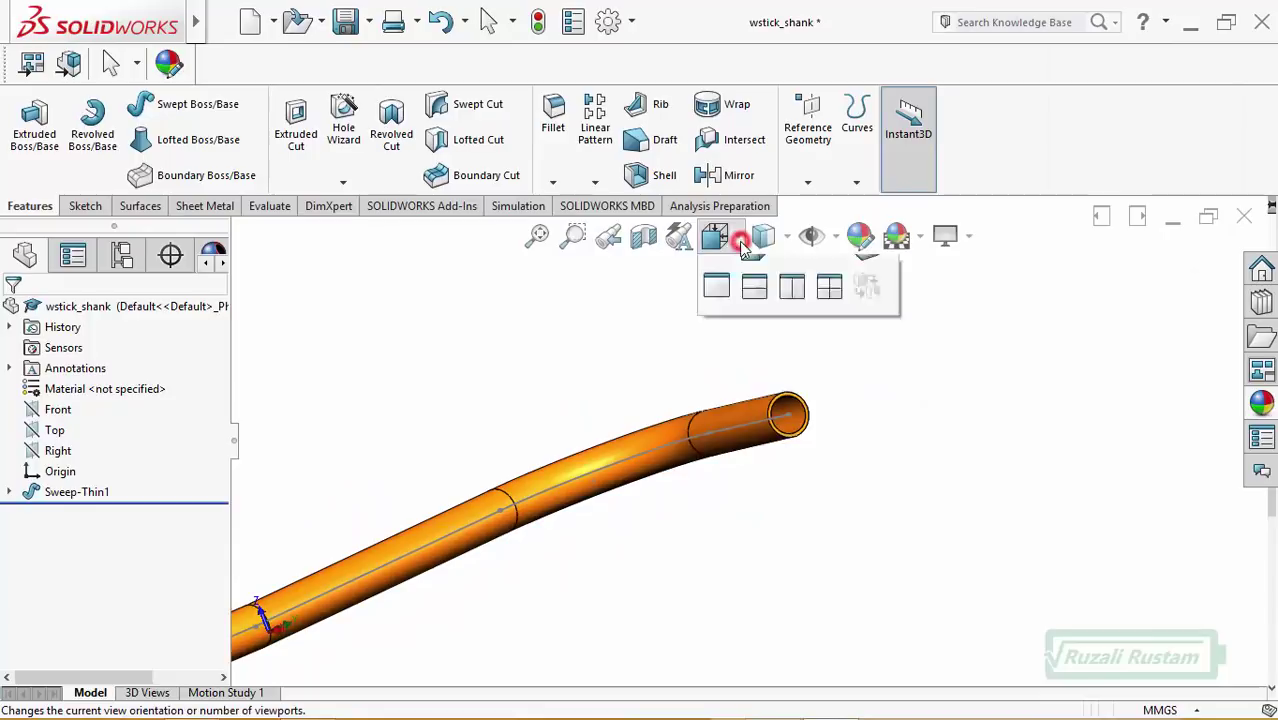
pyautogui.click(754, 350)
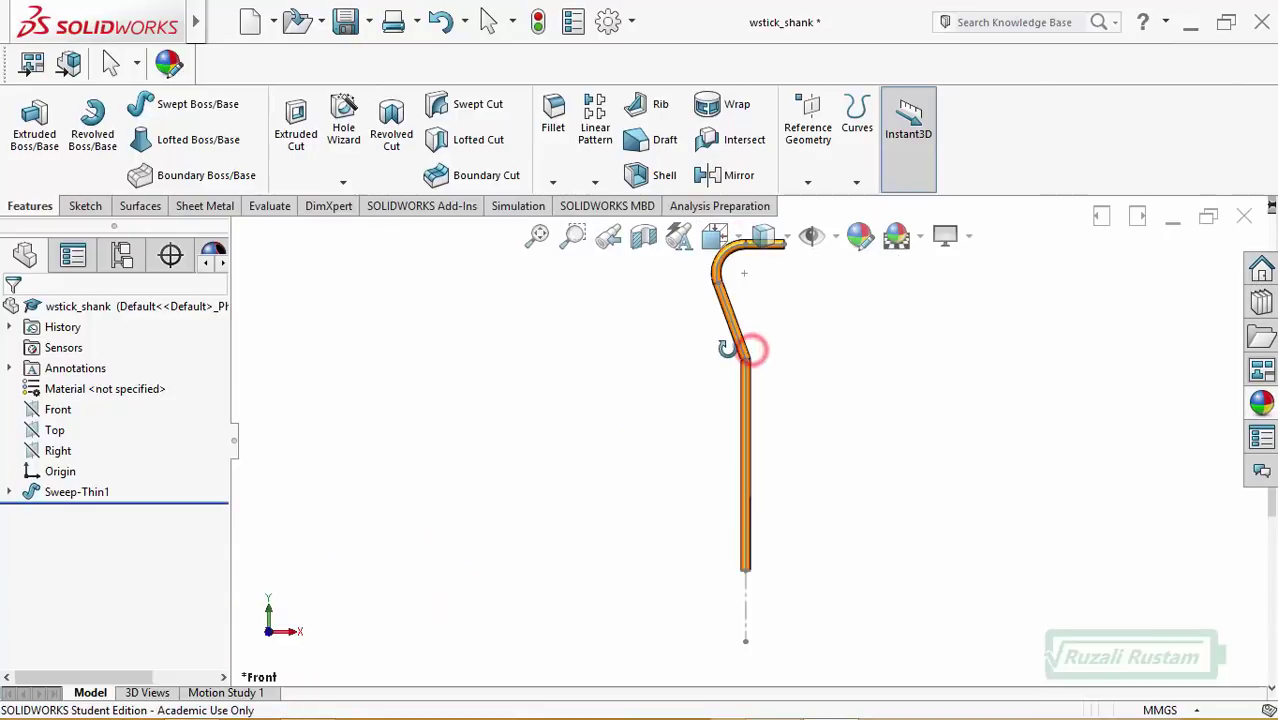
pyautogui.click(541, 240)
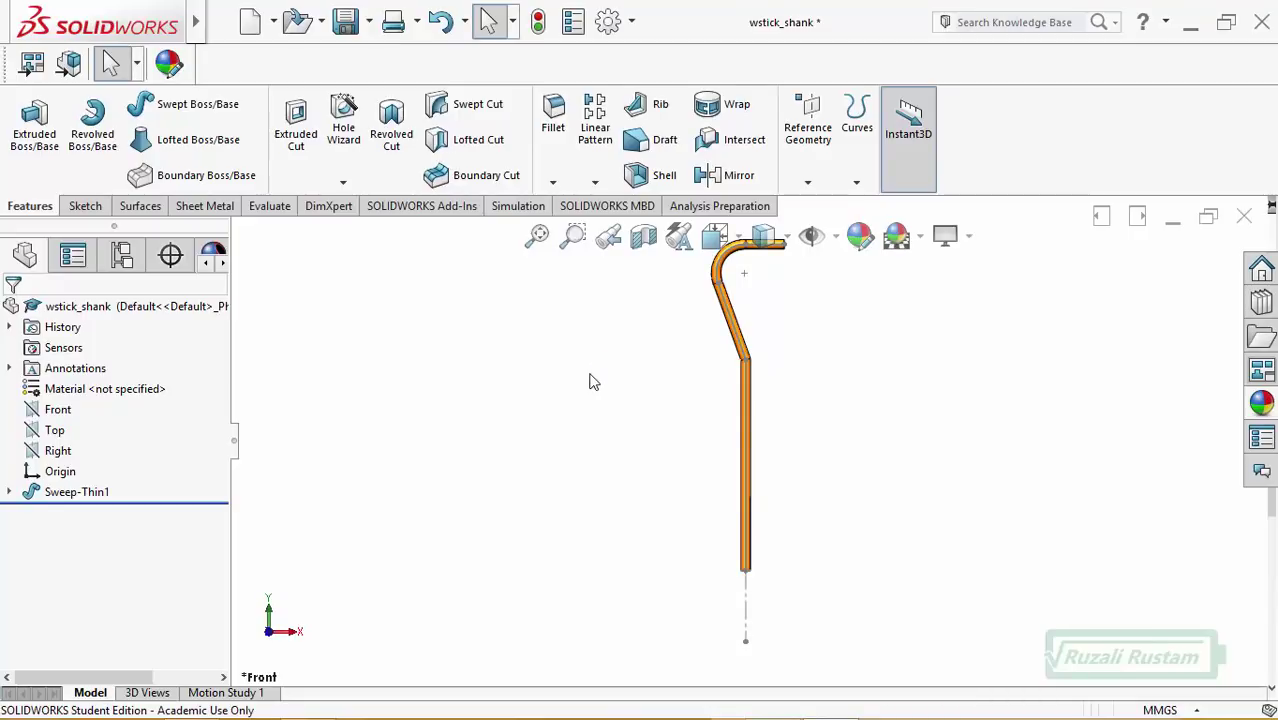
# - Expand Sweep-Thin1 in the design tree to reveal Sketch2 and Sketch1, then nudge the shank lower in view
pyautogui.click(60, 496)
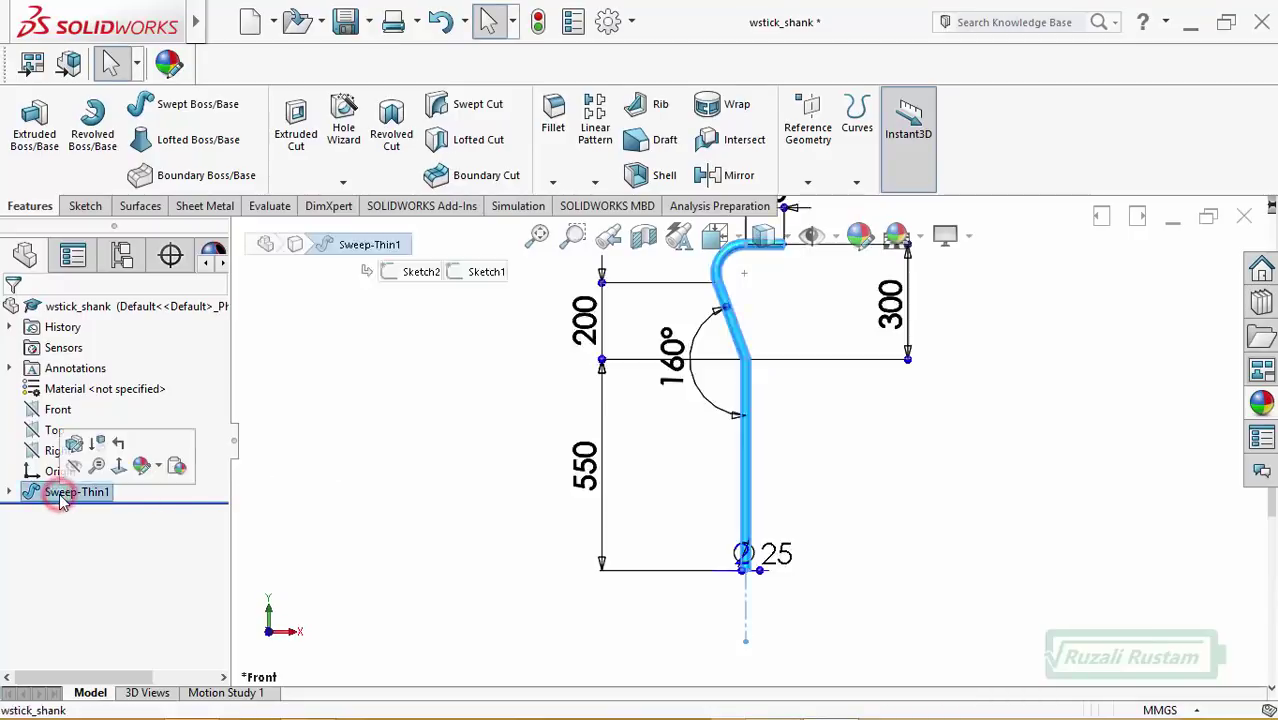
pyautogui.click(9, 491)
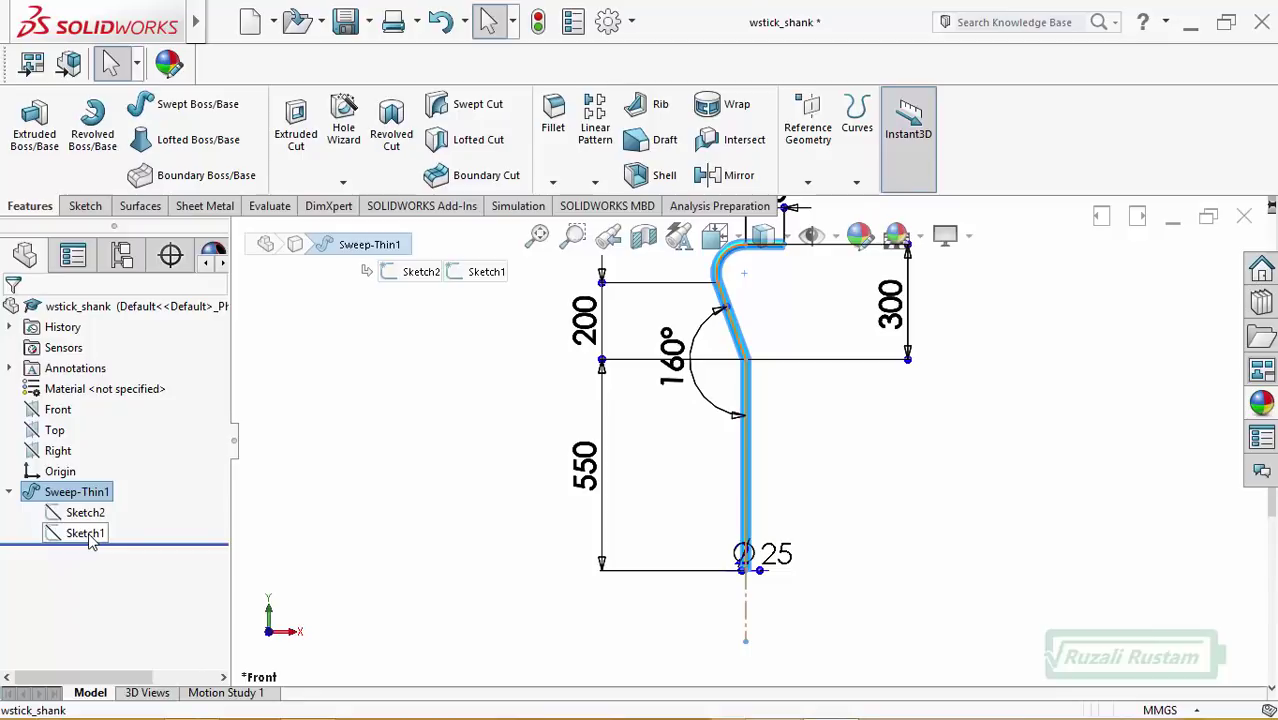
pyautogui.click(397, 508)
pyautogui.rightClick(532, 474)
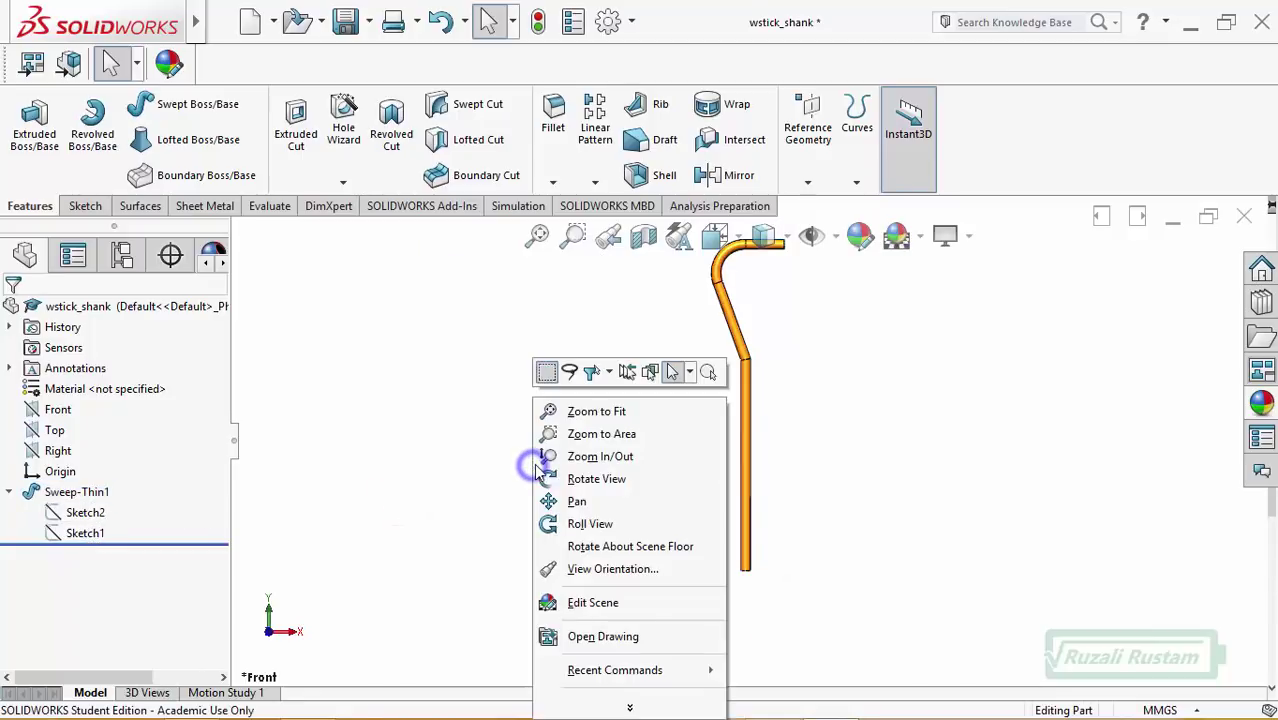
pyautogui.click(573, 500)
pyautogui.moveTo(612, 472); pyautogui.dragTo(612, 507)
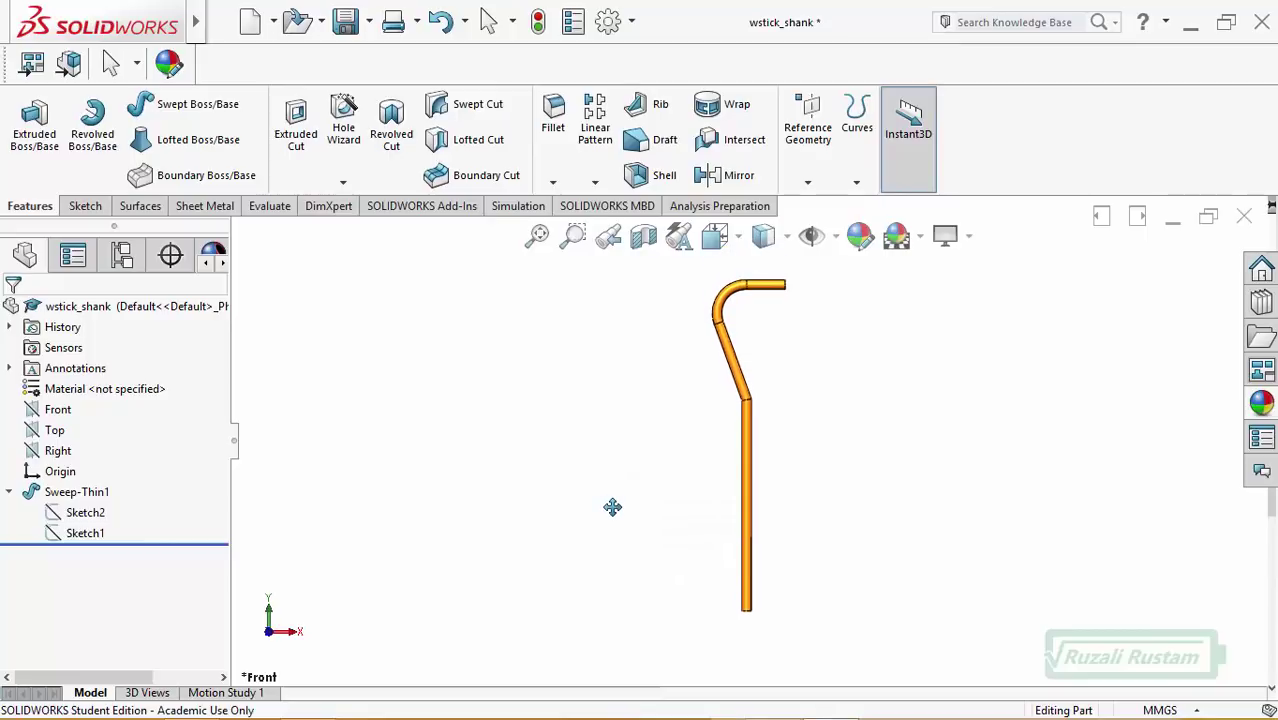
pyautogui.press('Escape')
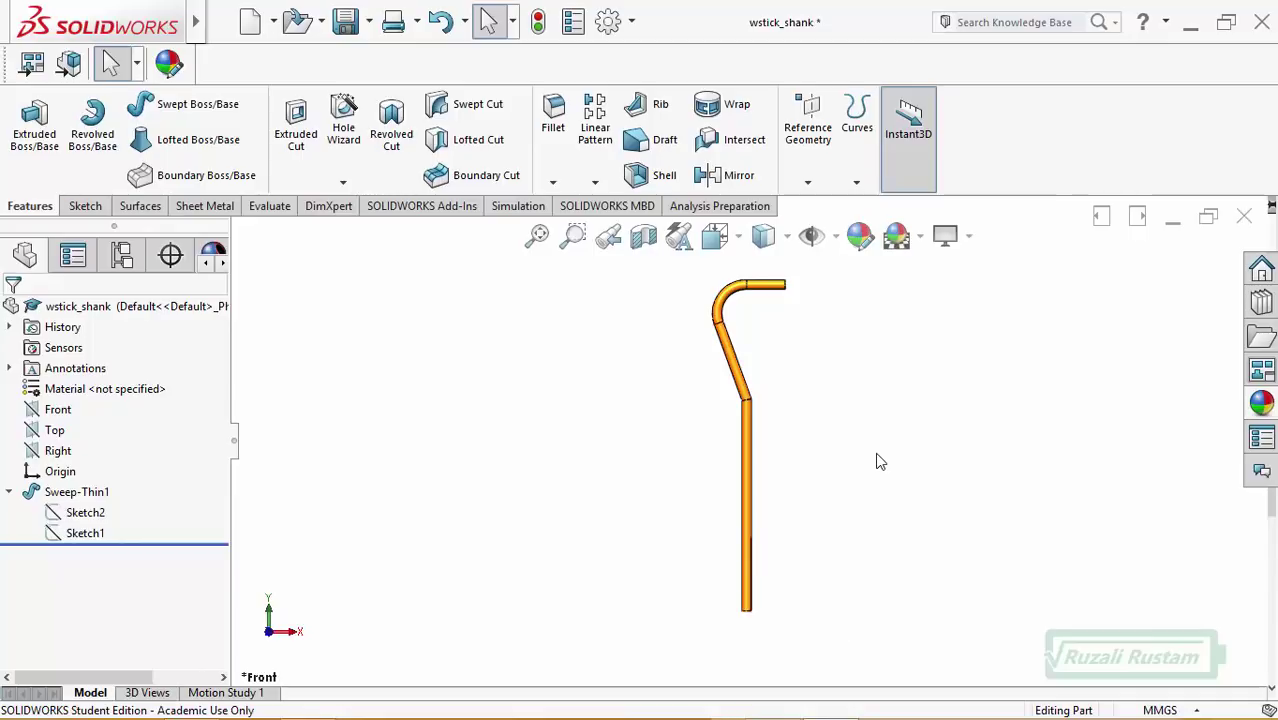
# - Save wstick_shank and close the part document
pyautogui.click(347, 24)
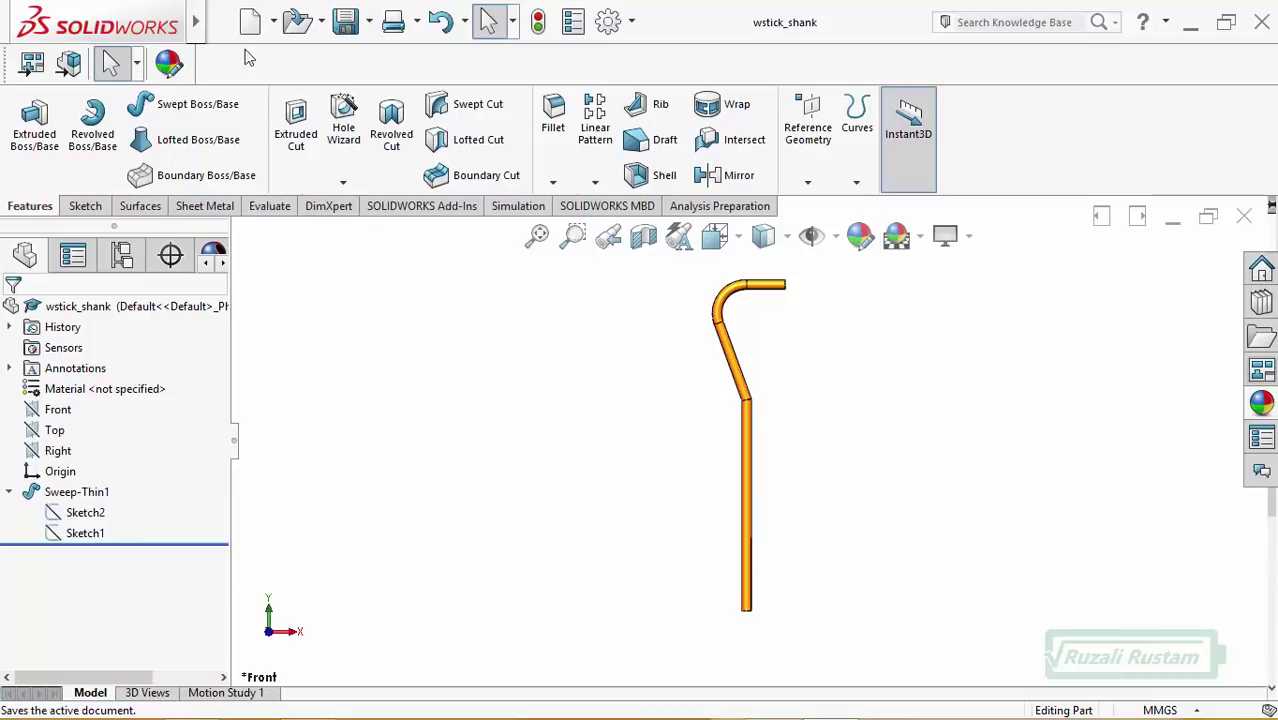
pyautogui.moveTo(100, 22)
pyautogui.click(221, 22)
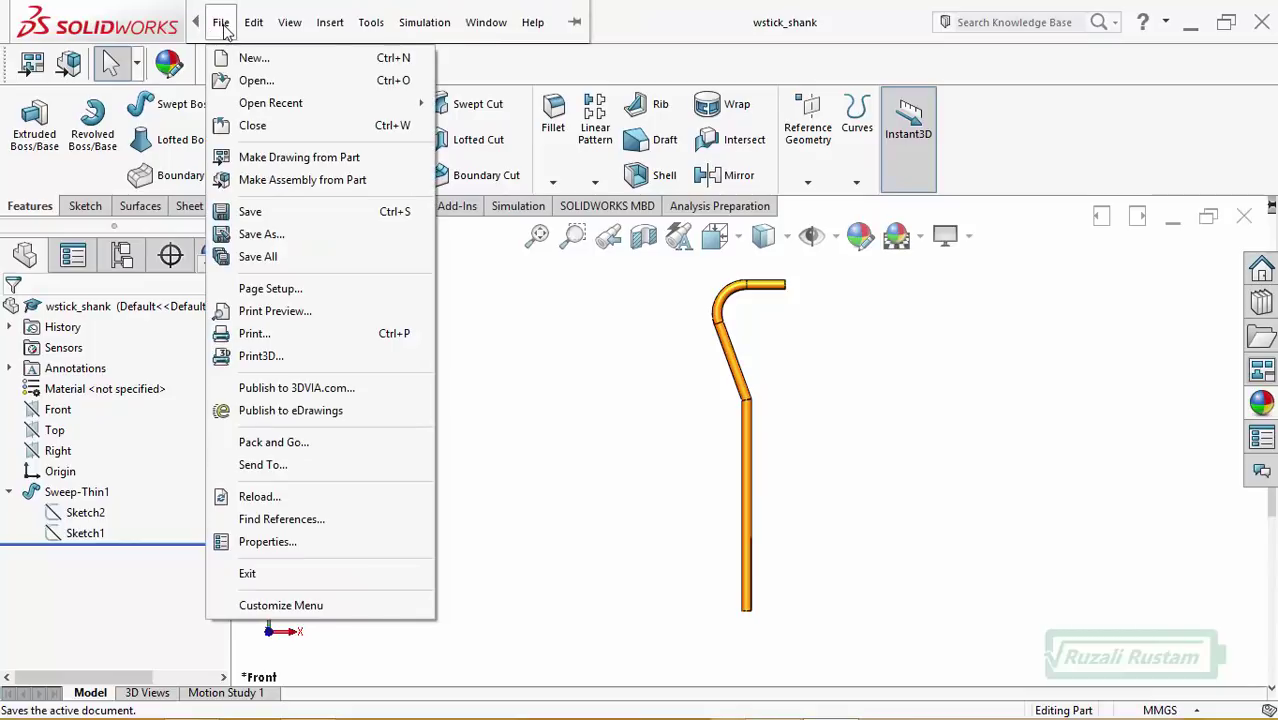
pyautogui.click(252, 125)
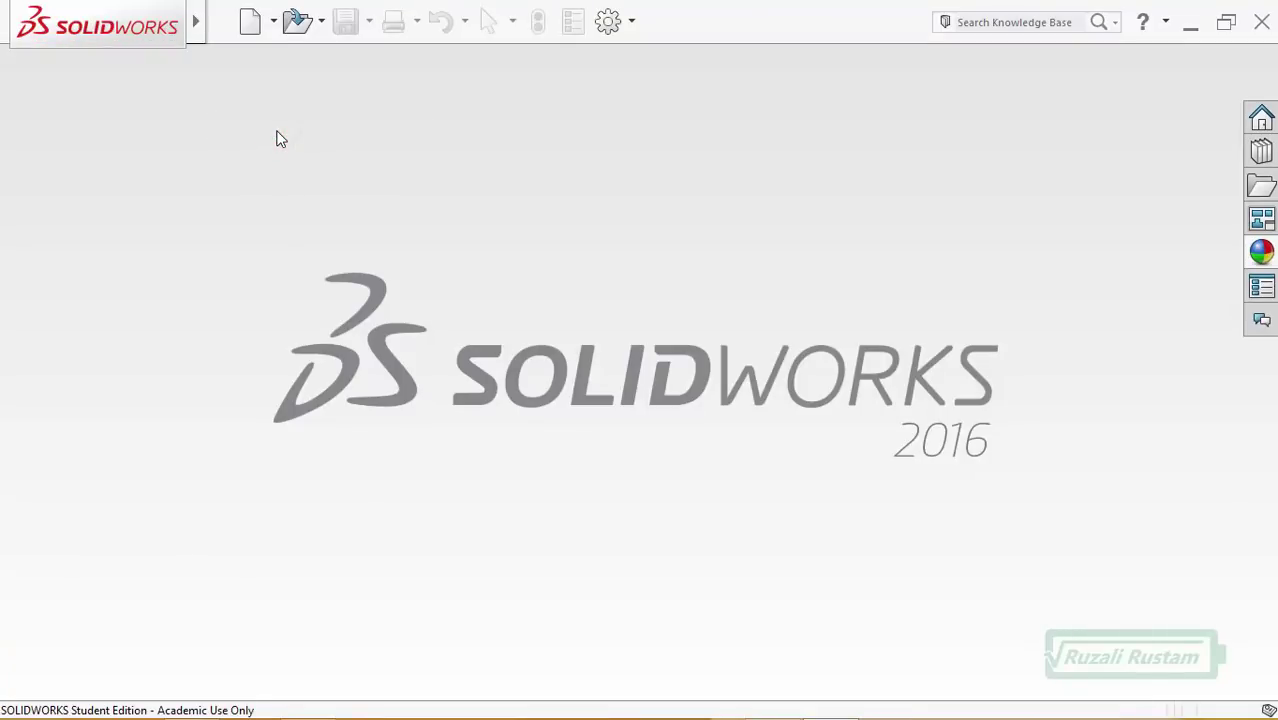